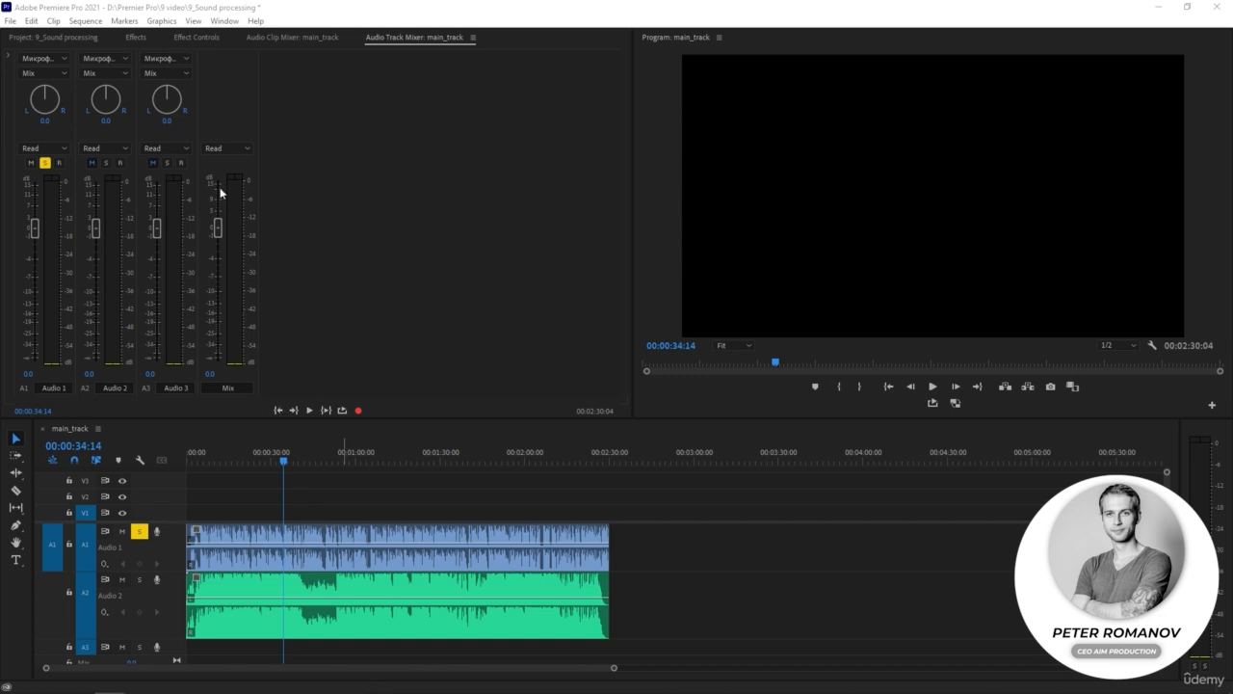
pyautogui.click(412, 38)
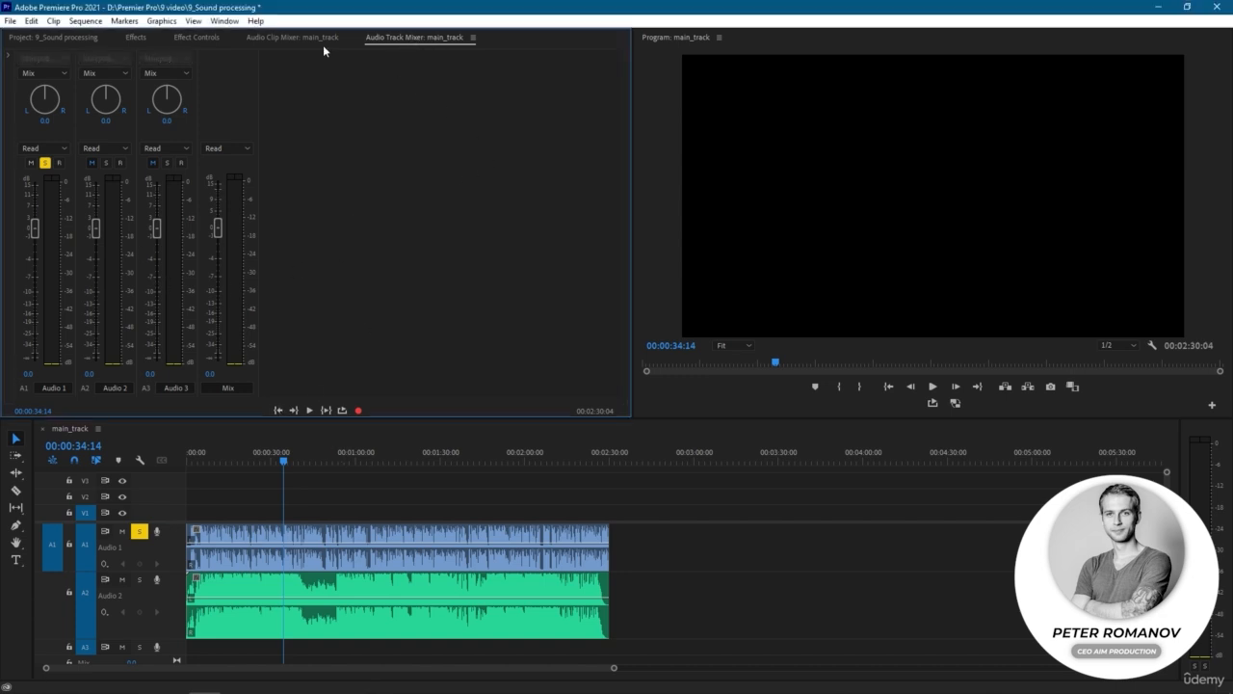
pyautogui.click(224, 21)
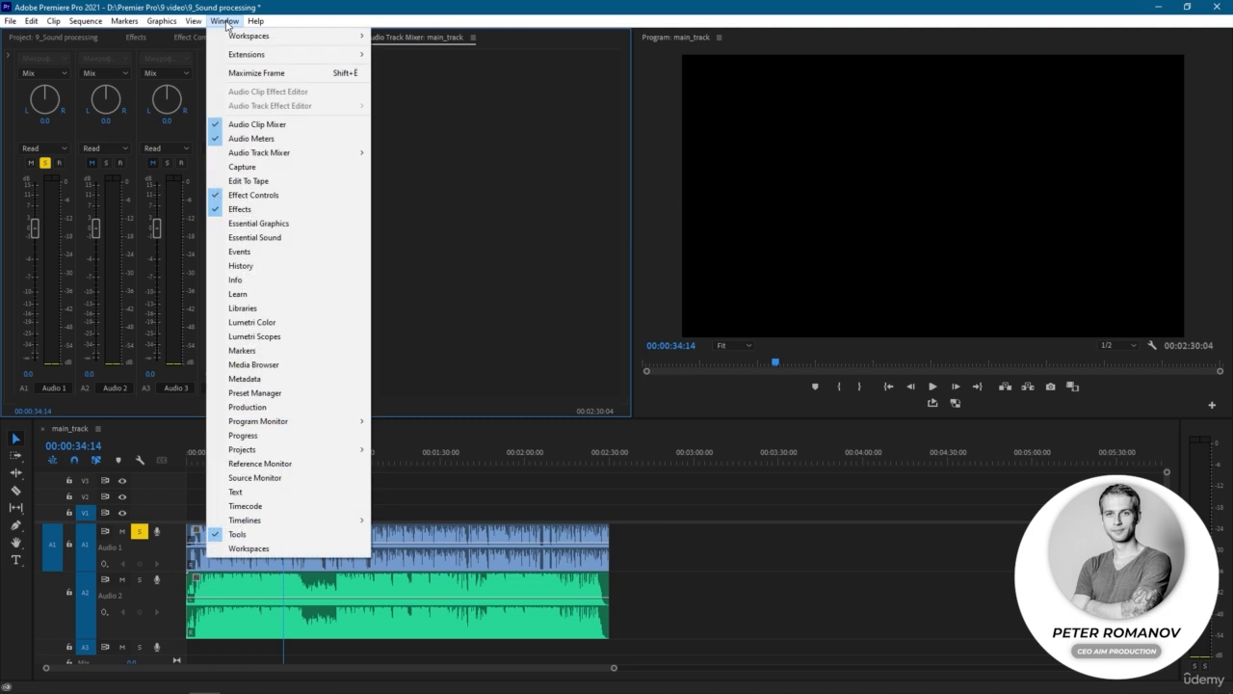
pyautogui.moveTo(232, 154)
pyautogui.click(427, 108)
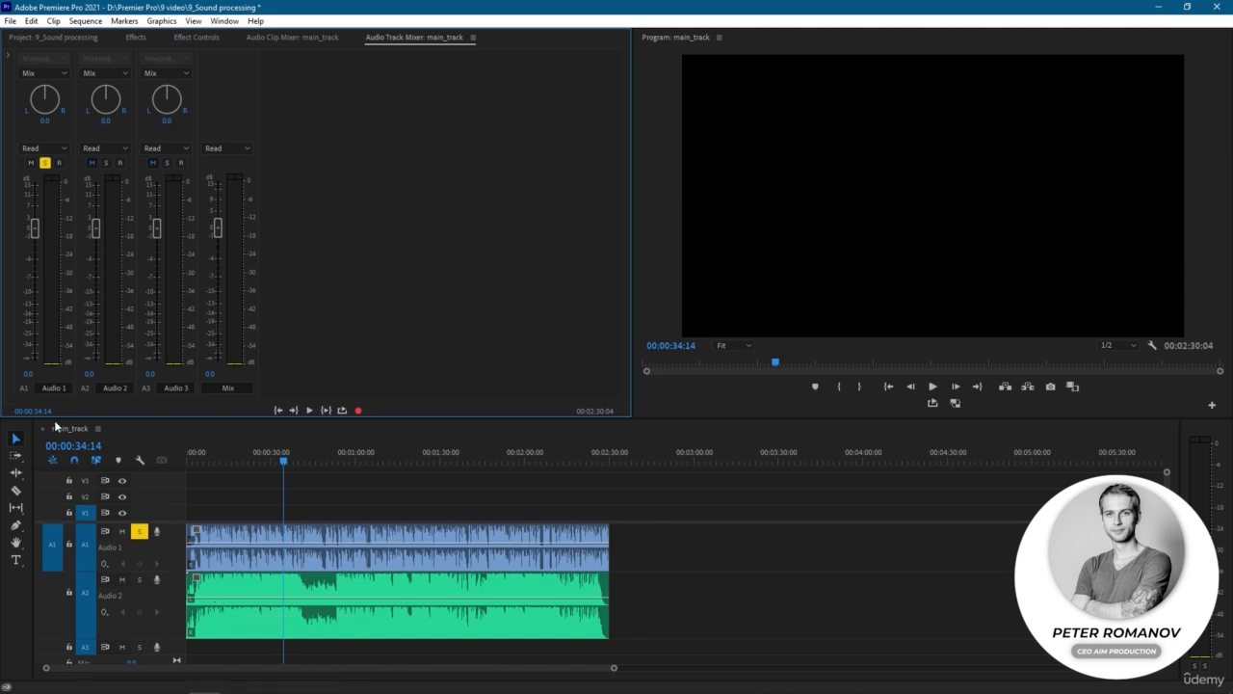
# Rename the tracks Audio 1 and Audio 2 to 1 and 2 in the Audio Track Mixer.
pyautogui.click(67, 388)
pyautogui.write('1')
pyautogui.press('Return')
pyautogui.click(131, 388)
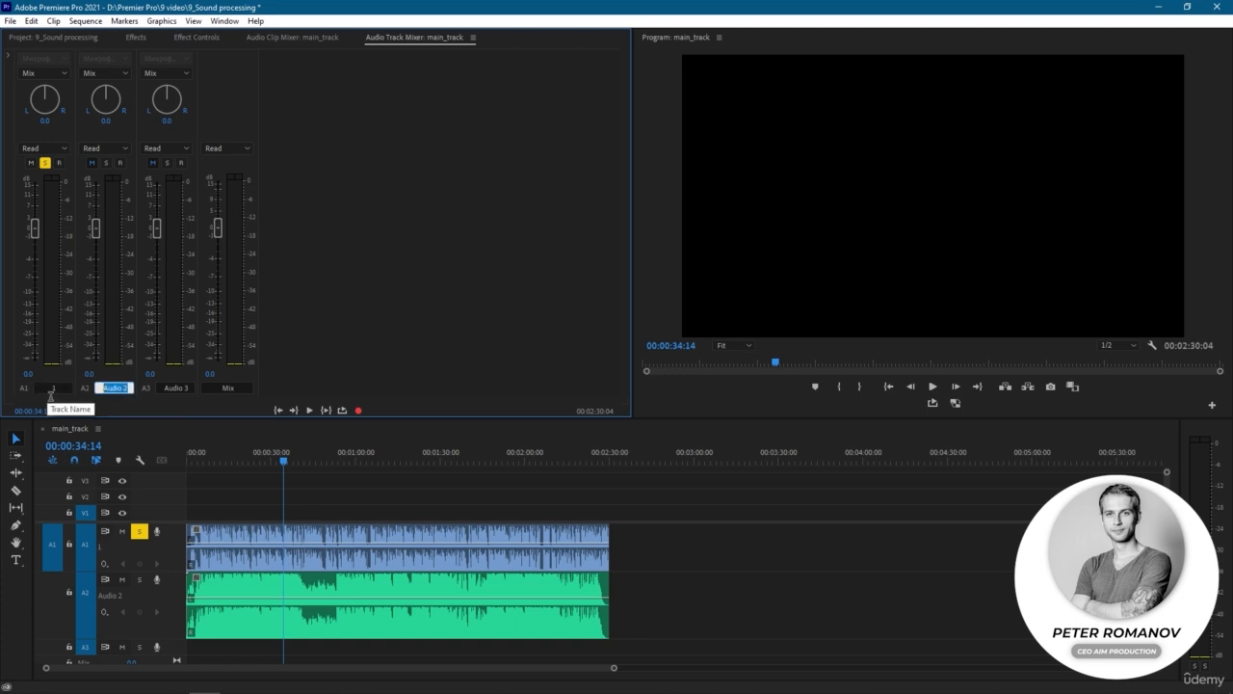
pyautogui.write('2')
pyautogui.press('Return')
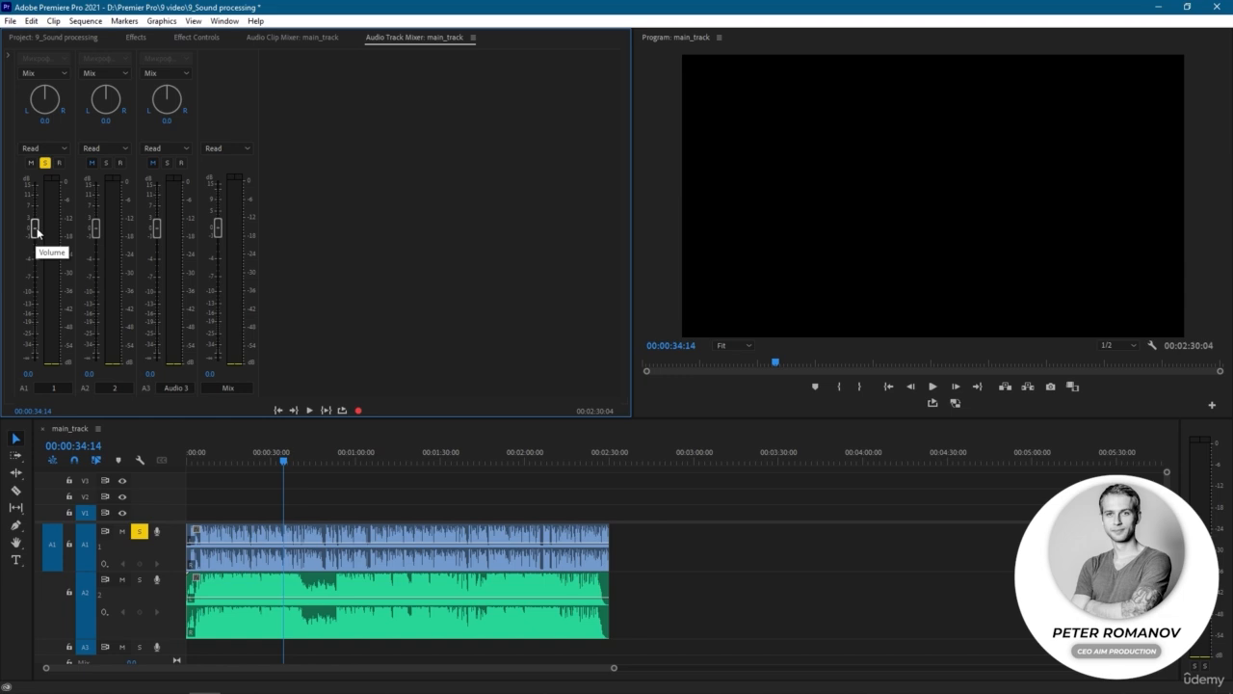
# Raise the volume of track A1 to about 2.1 dB, playing the sequence to check its level.
pyautogui.moveTo(37, 229); pyautogui.dragTo(41, 220)
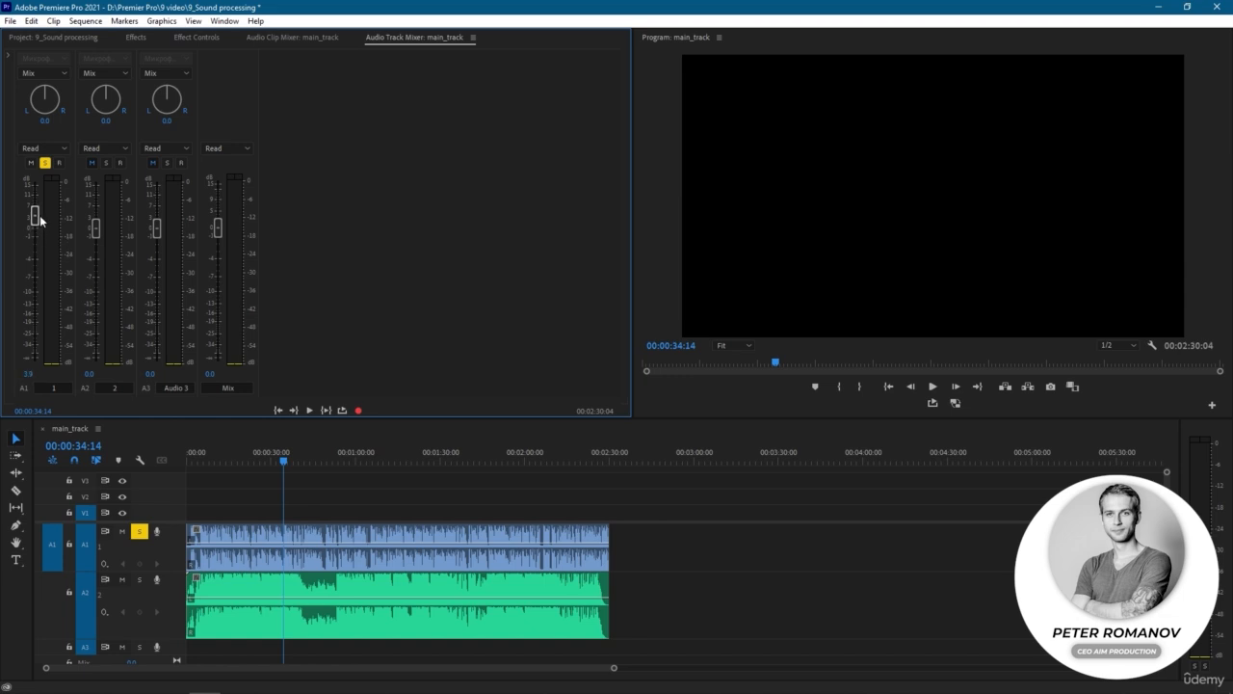
pyautogui.click(932, 386)
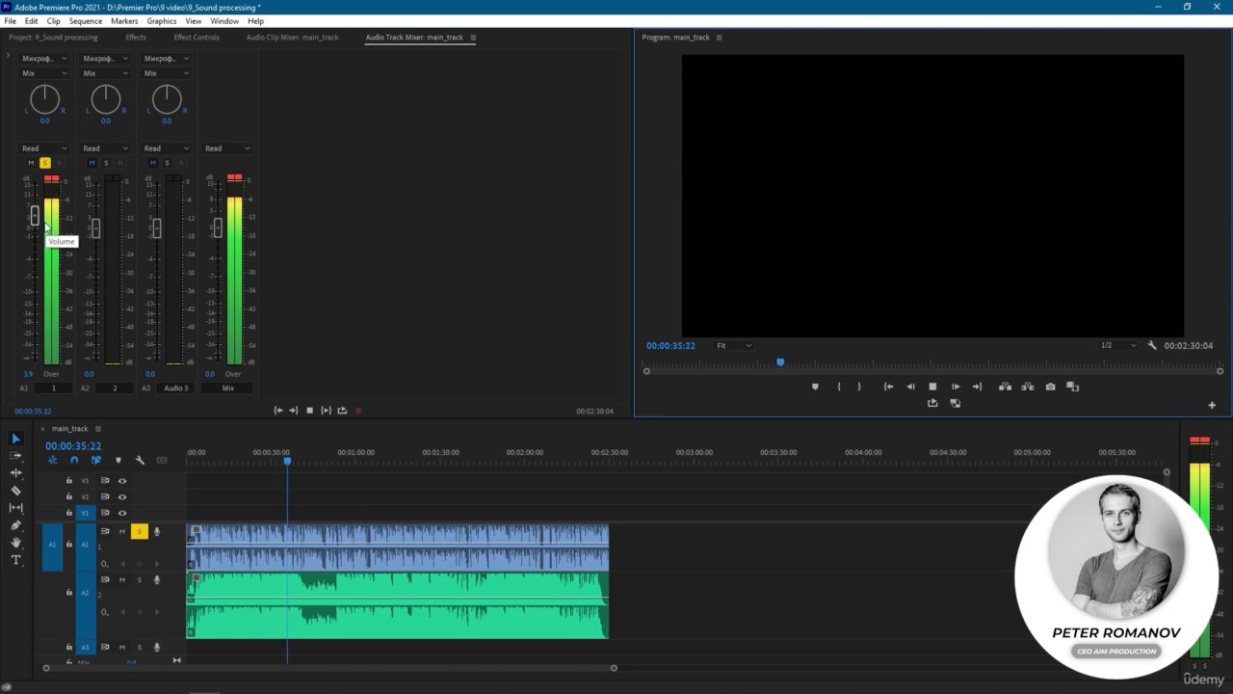
pyautogui.moveTo(33, 219)
pyautogui.mouseDown()
pyautogui.moveTo(33, 311)
pyautogui.moveTo(35, 224)
pyautogui.mouseUp()
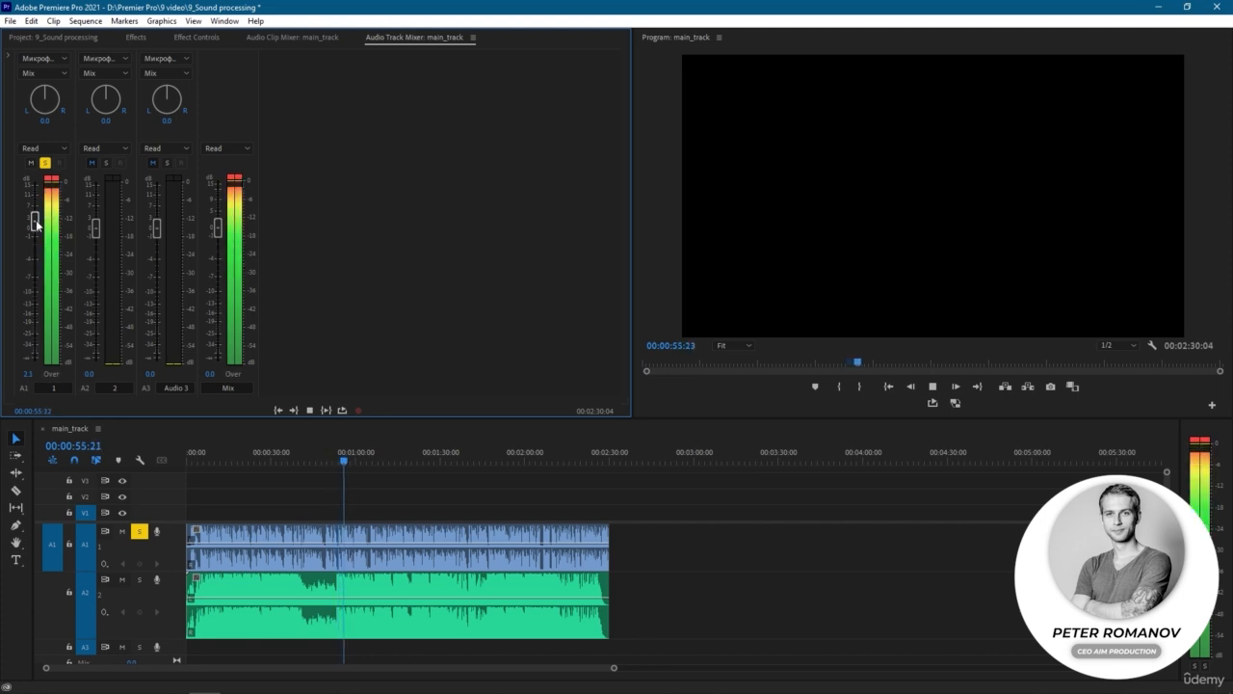
pyautogui.click(933, 386)
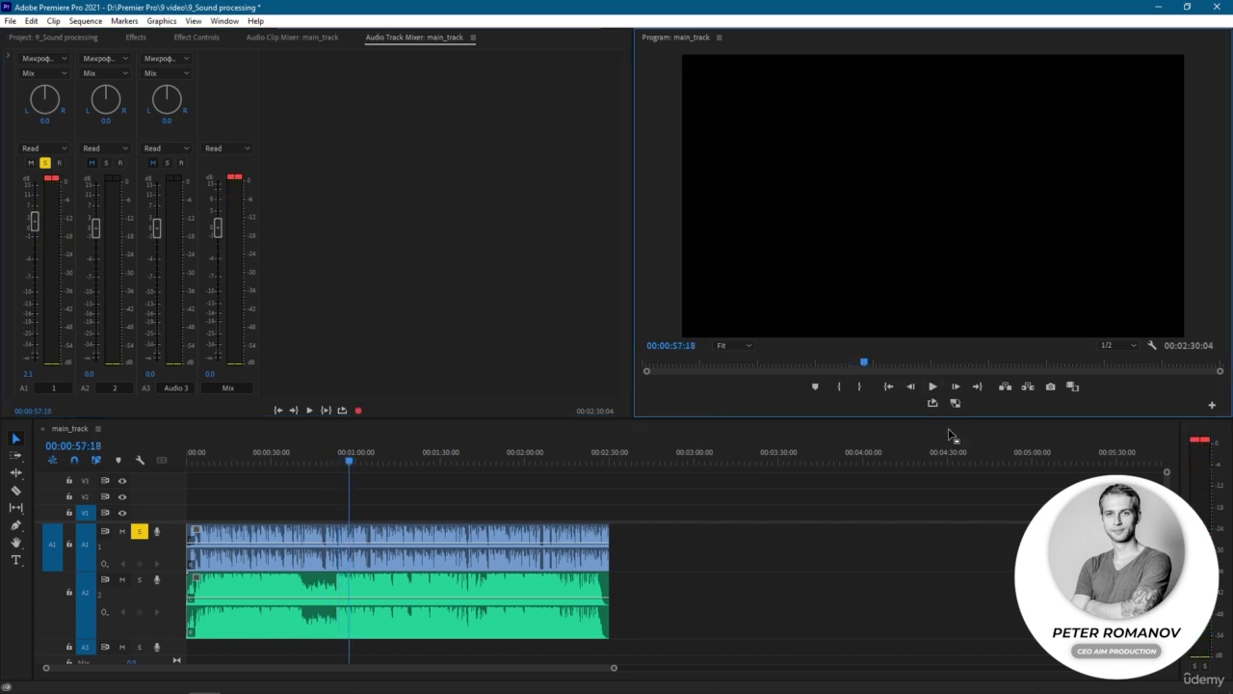
pyautogui.hotkey('alt', 'Tab')
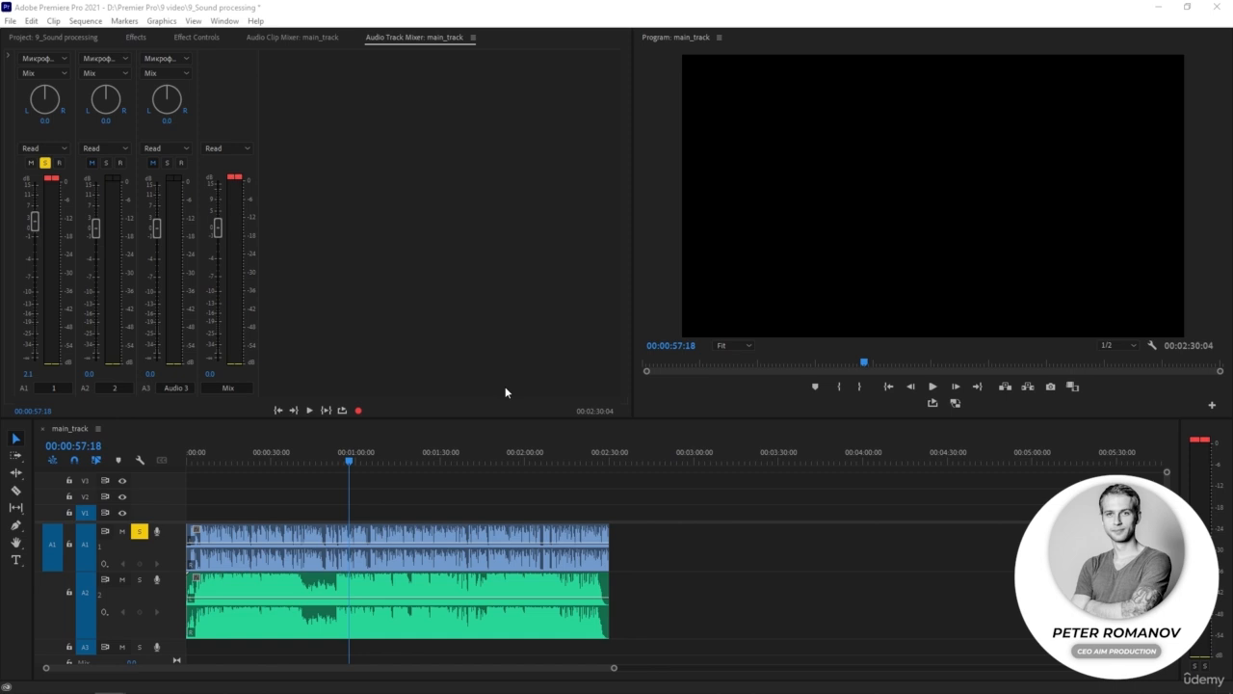
# Show the mixer's effects and sends area and add Dynamics Processing to the first effect slot of track A1.
pyautogui.click(8, 56)
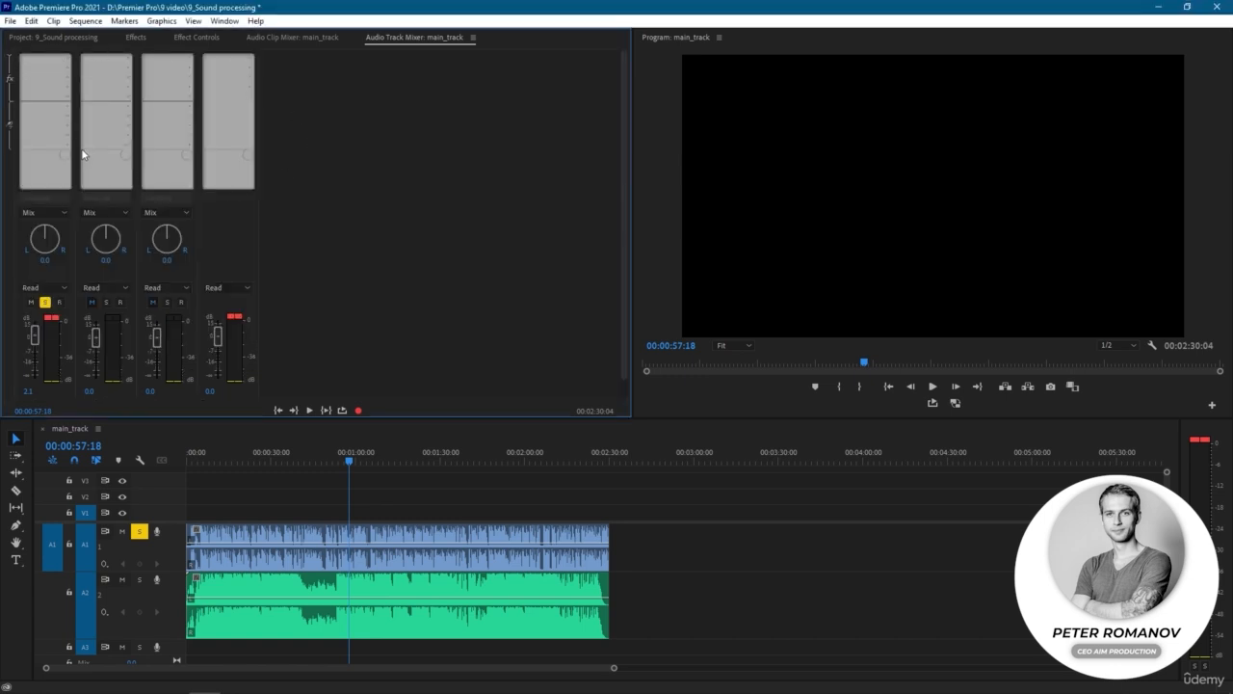
pyautogui.click(67, 60)
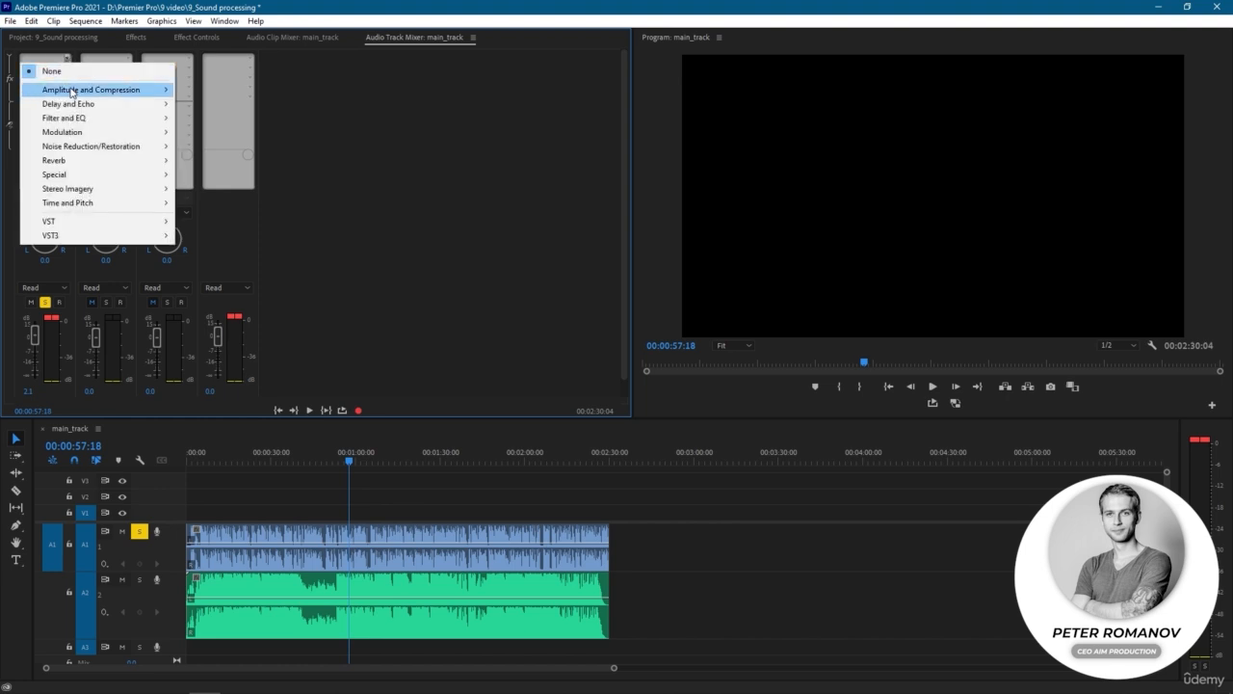
pyautogui.moveTo(70, 91)
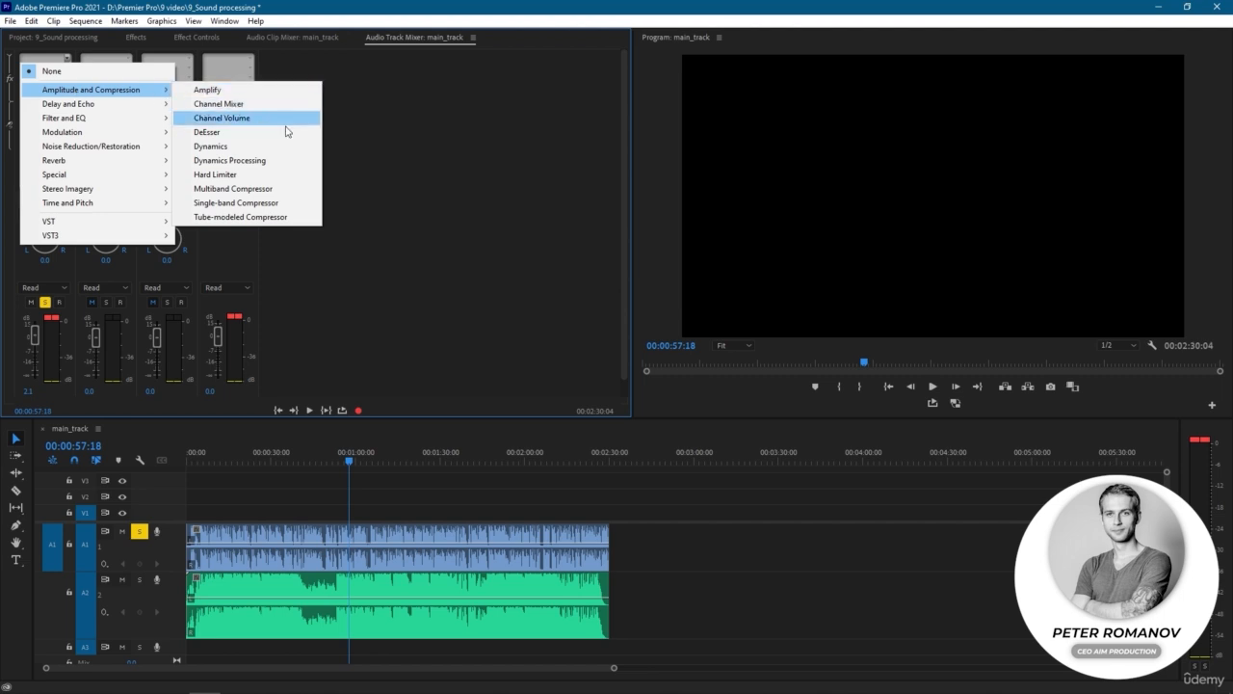
pyautogui.click(229, 160)
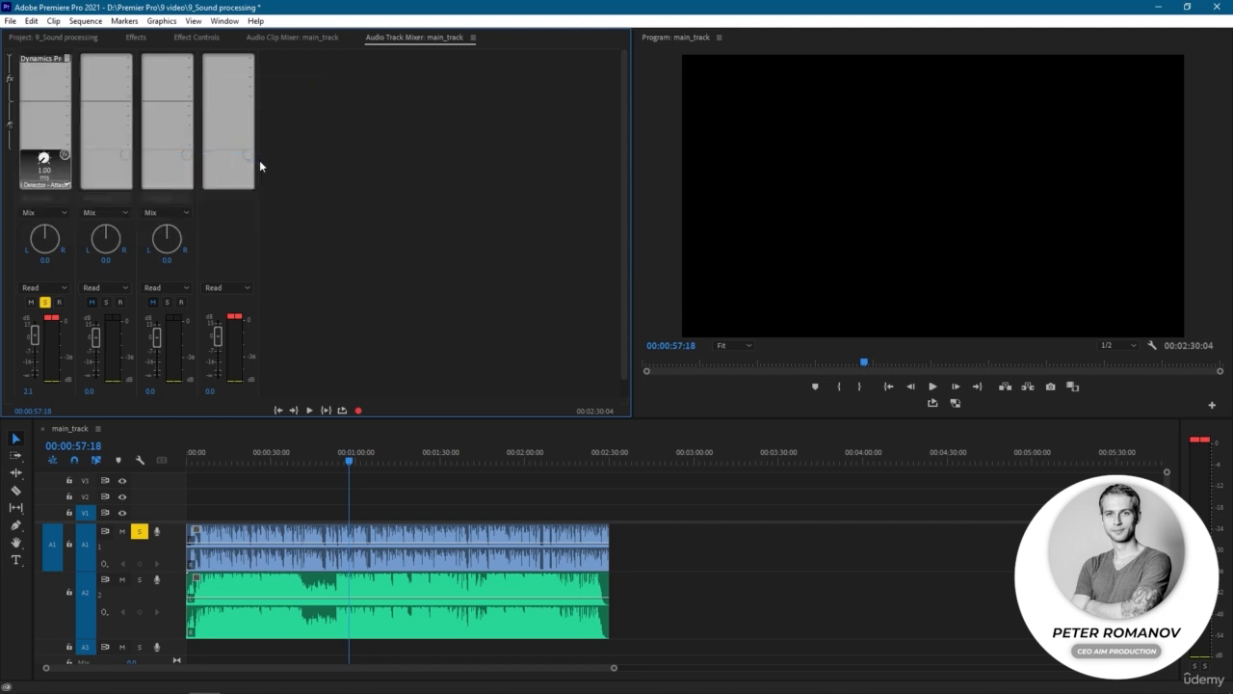
# In A1's Dynamics Processing editor, enable Spline Curves and lower the curve's 0 dB end point to about -5.3 dB.
pyautogui.doubleClick(43, 60)
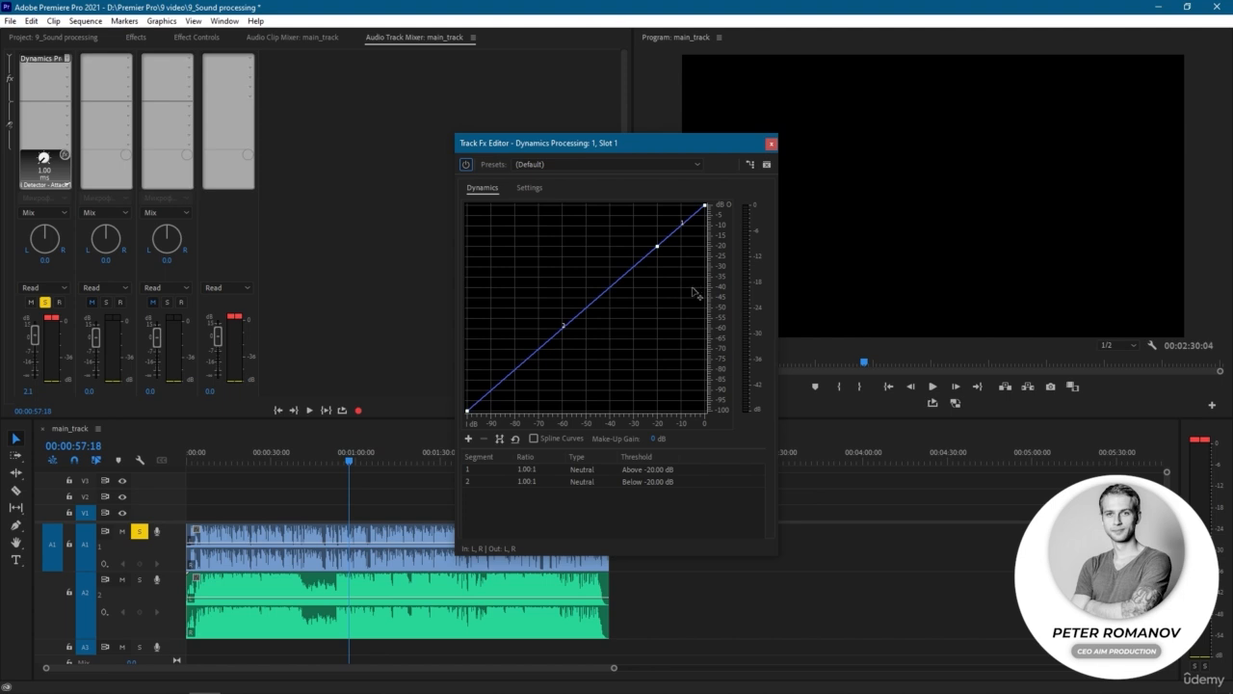
pyautogui.click(533, 440)
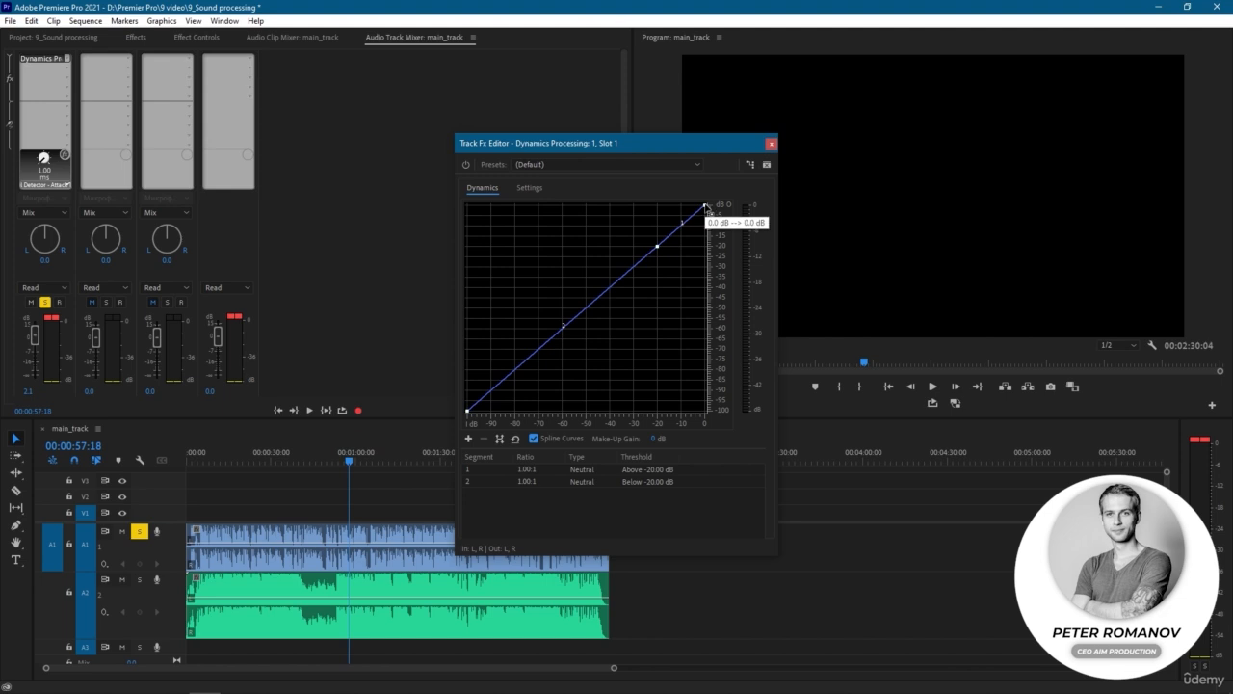
pyautogui.moveTo(705, 205)
pyautogui.mouseDown()
pyautogui.moveTo(706, 260)
pyautogui.moveTo(706, 216)
pyautogui.mouseUp()
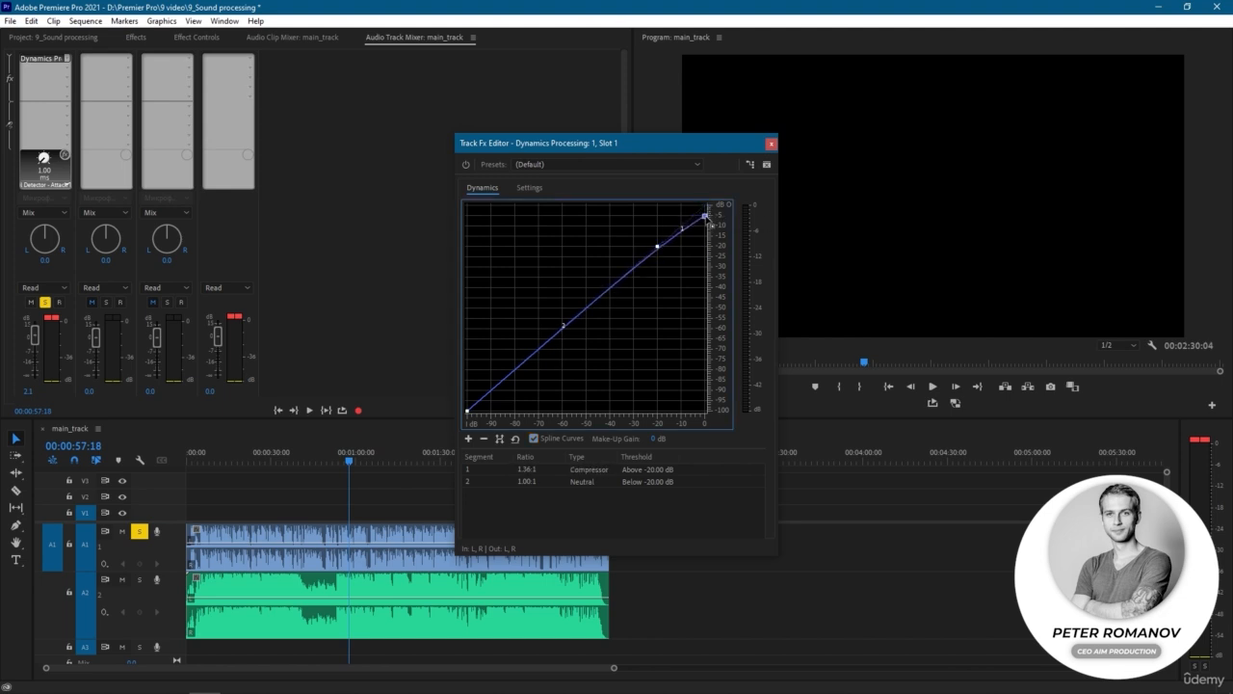
pyautogui.moveTo(708, 224)
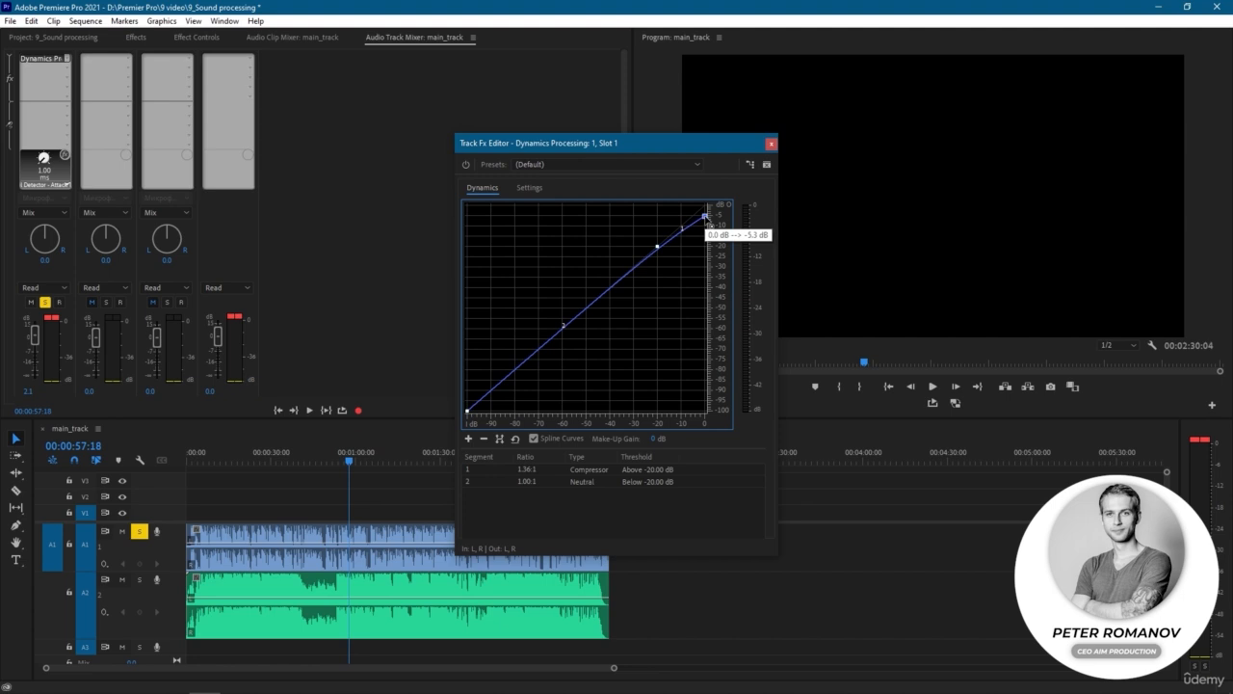
pyautogui.click(771, 143)
# Play the sequence and examine A1's level on the full-height mixer meters with Dynamics Processing applied.
pyautogui.press('space')
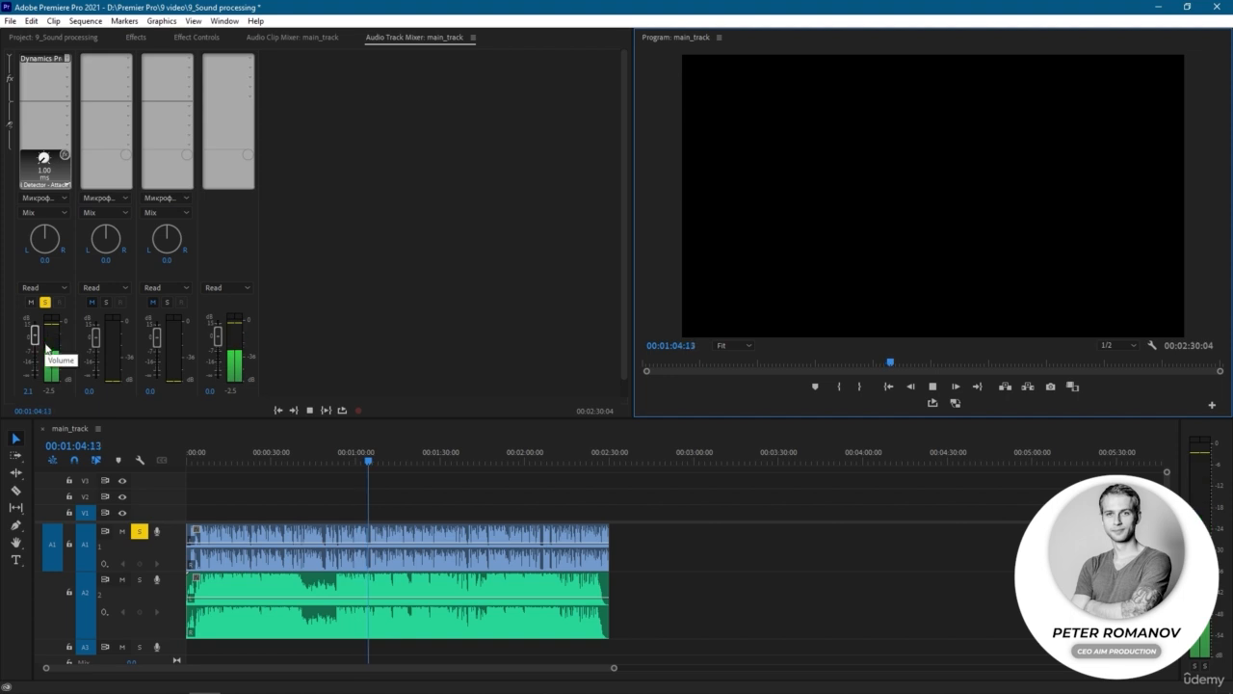
pyautogui.click(8, 58)
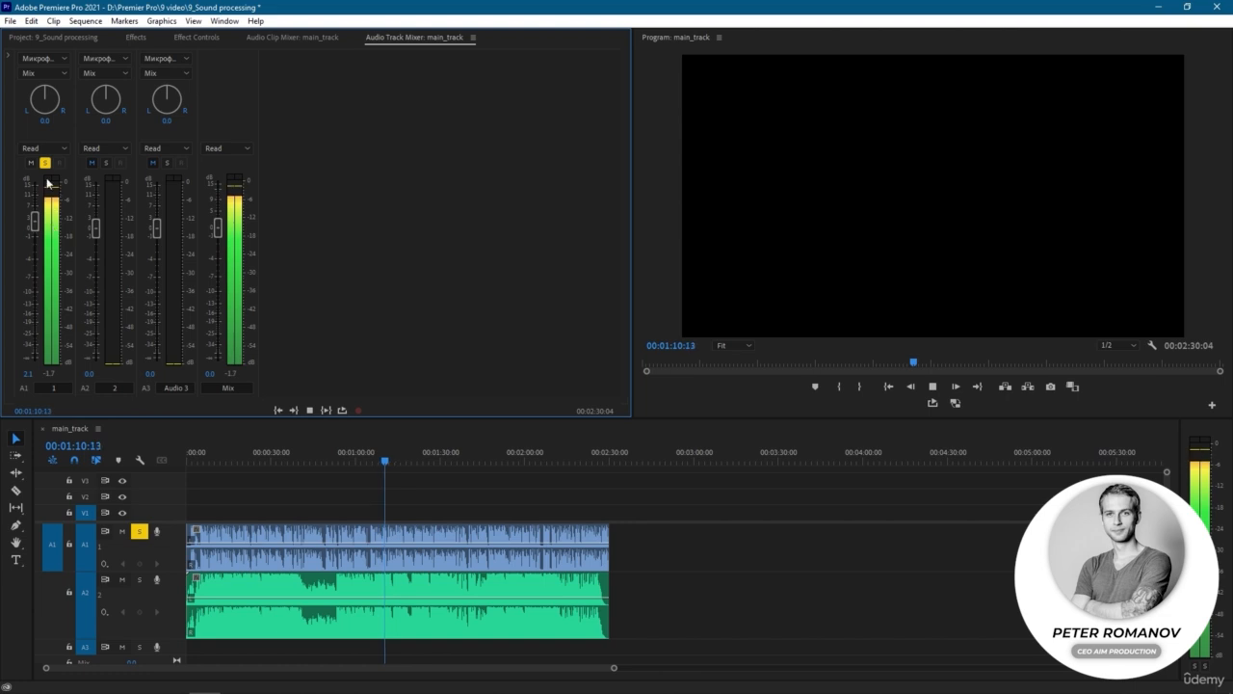
pyautogui.click(10, 60)
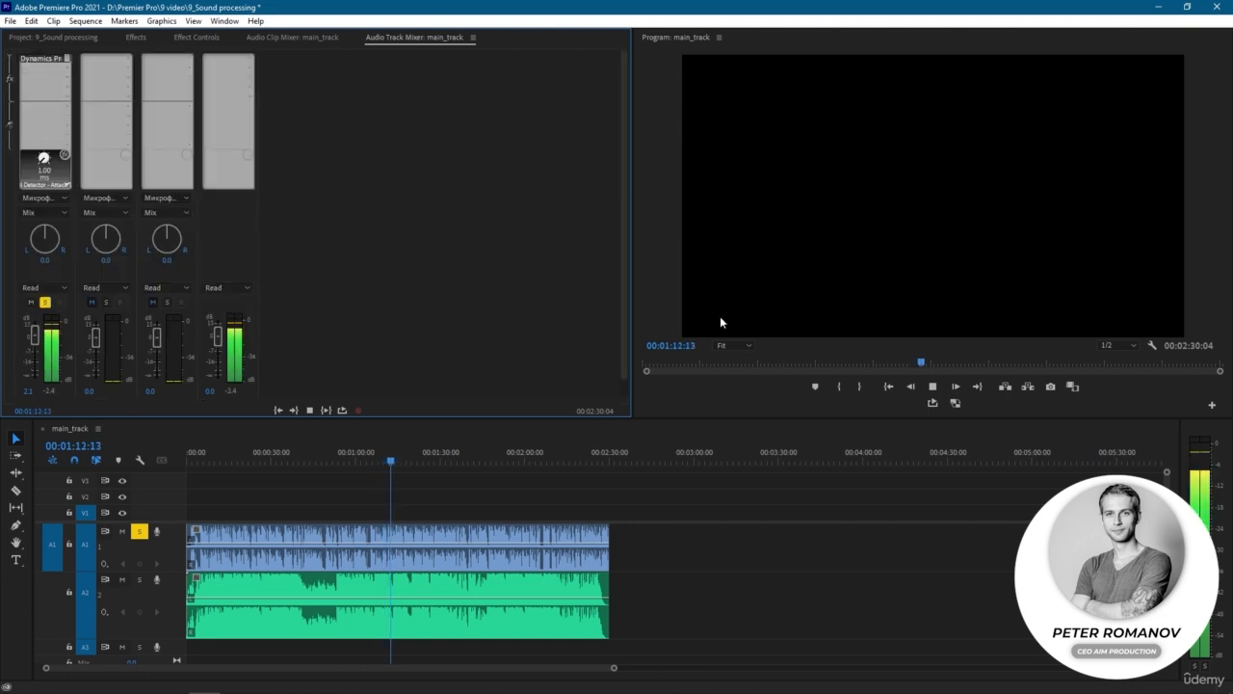
pyautogui.click(933, 386)
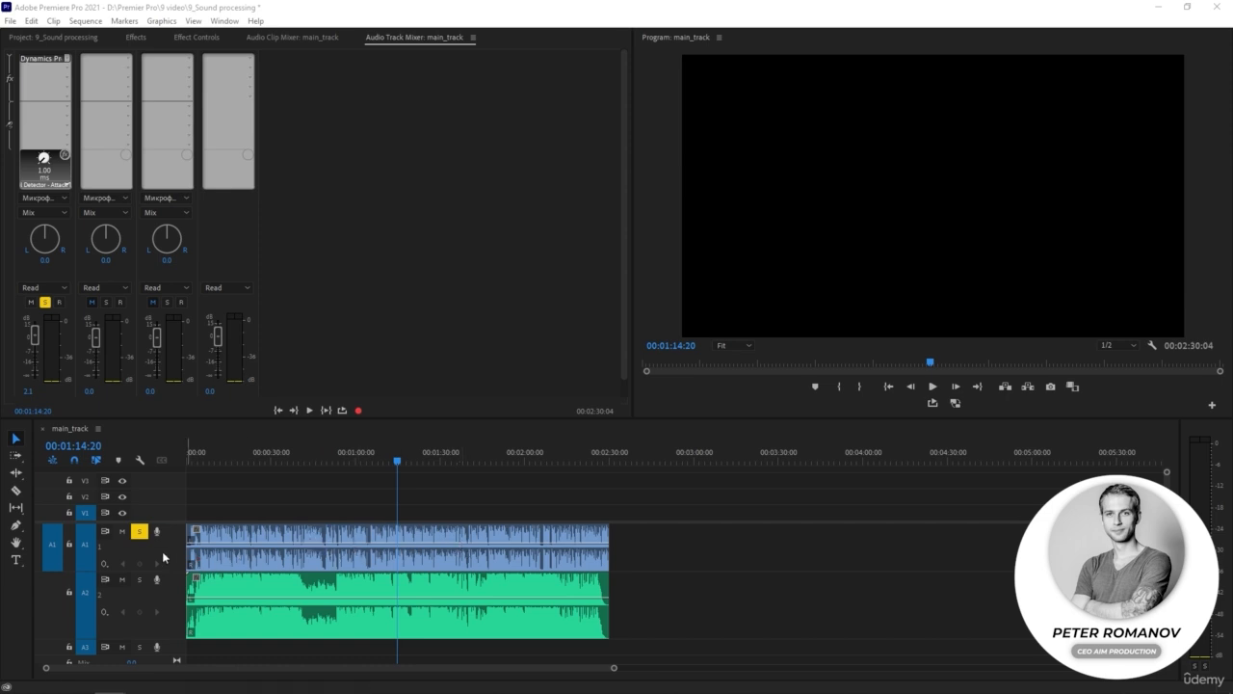
# Enlarge the audio tracks in the timeline and play a short stretch of the sequence.
pyautogui.scroll(1, 162, 552)
pyautogui.scroll(1, 164, 551)
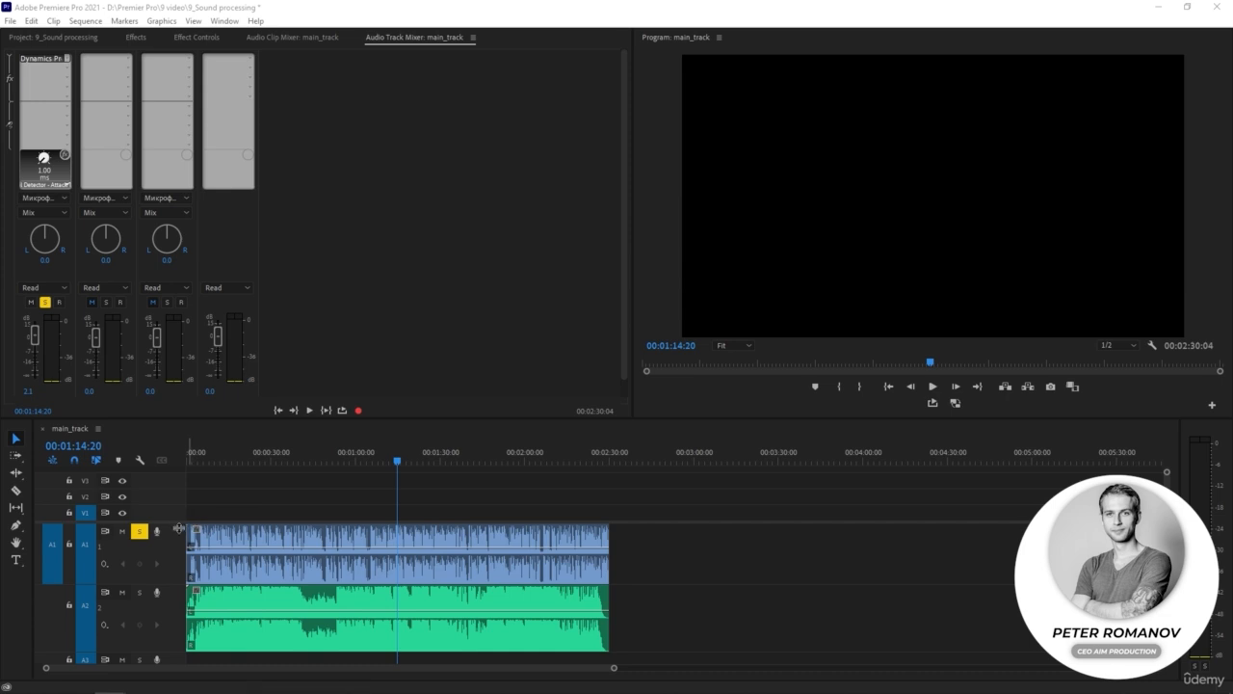
pyautogui.scroll(-1, 231, 522)
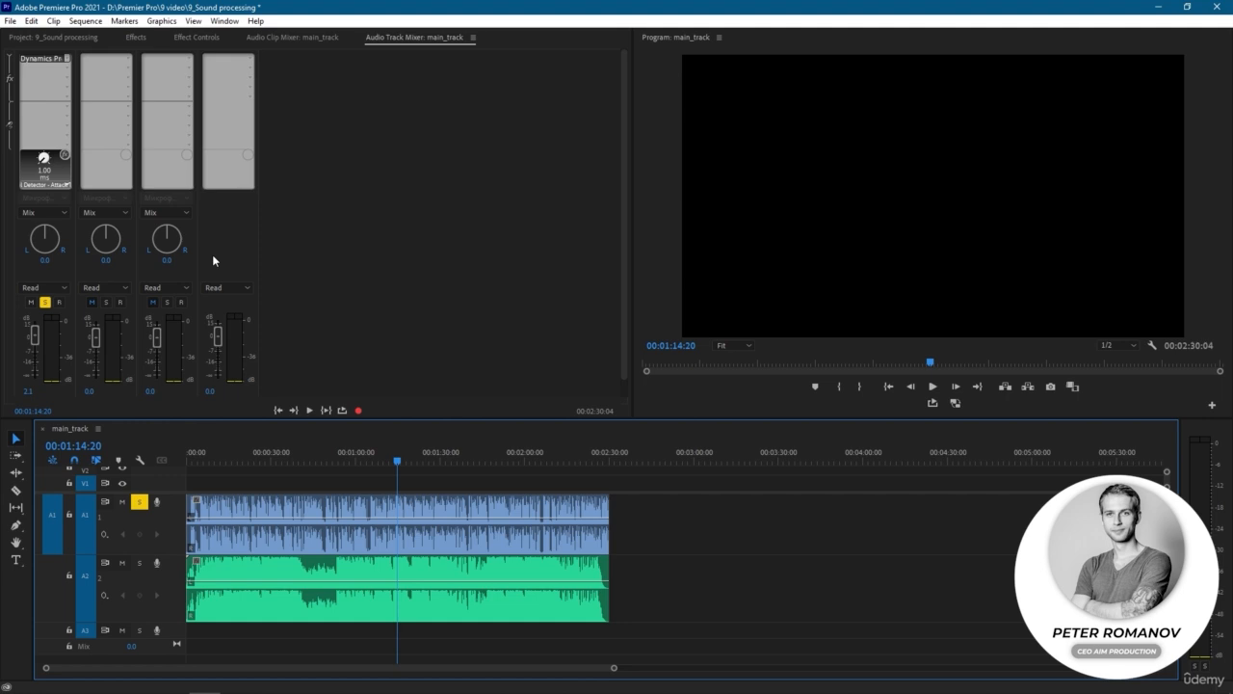
pyautogui.click(933, 387)
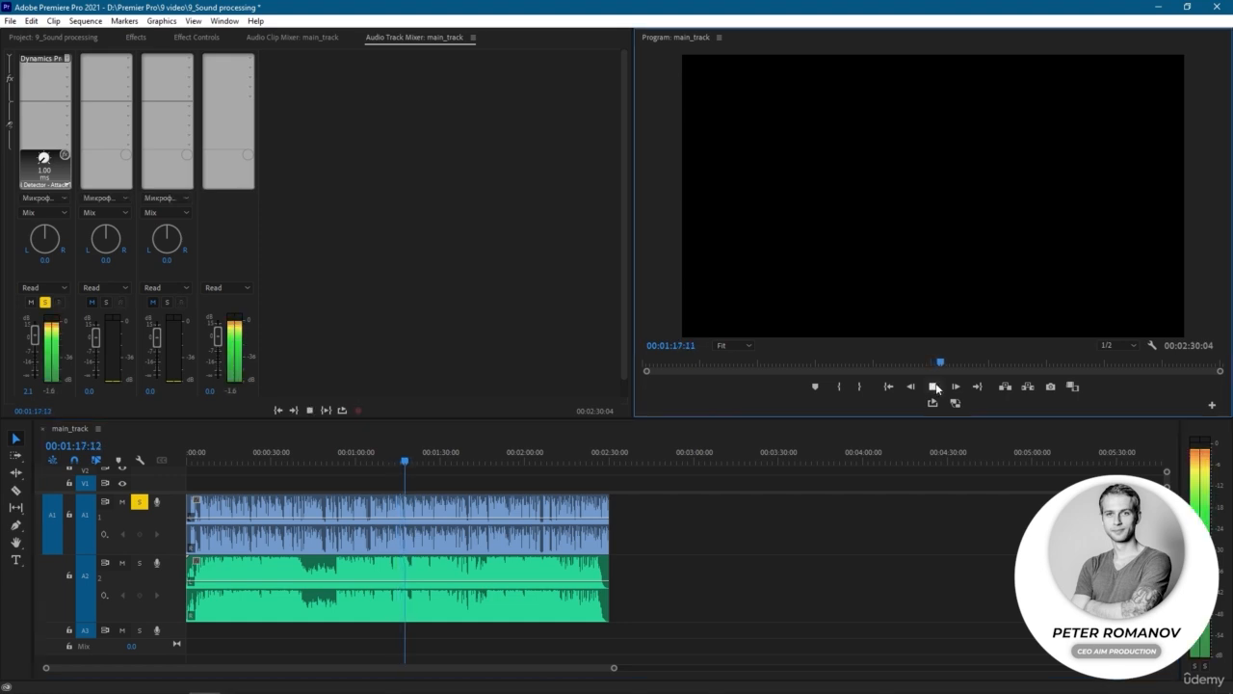
pyautogui.click(934, 387)
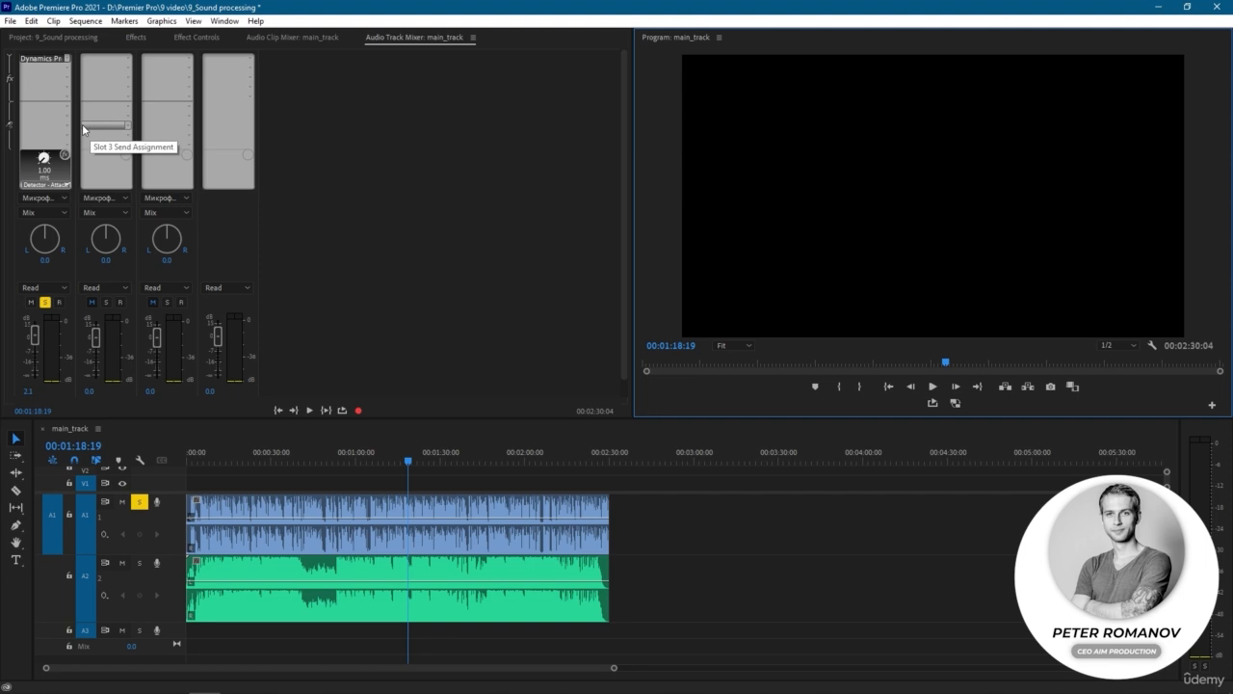
# Add the DeReverb noise reduction effect to the second effect slot of track A1.
pyautogui.click(66, 62)
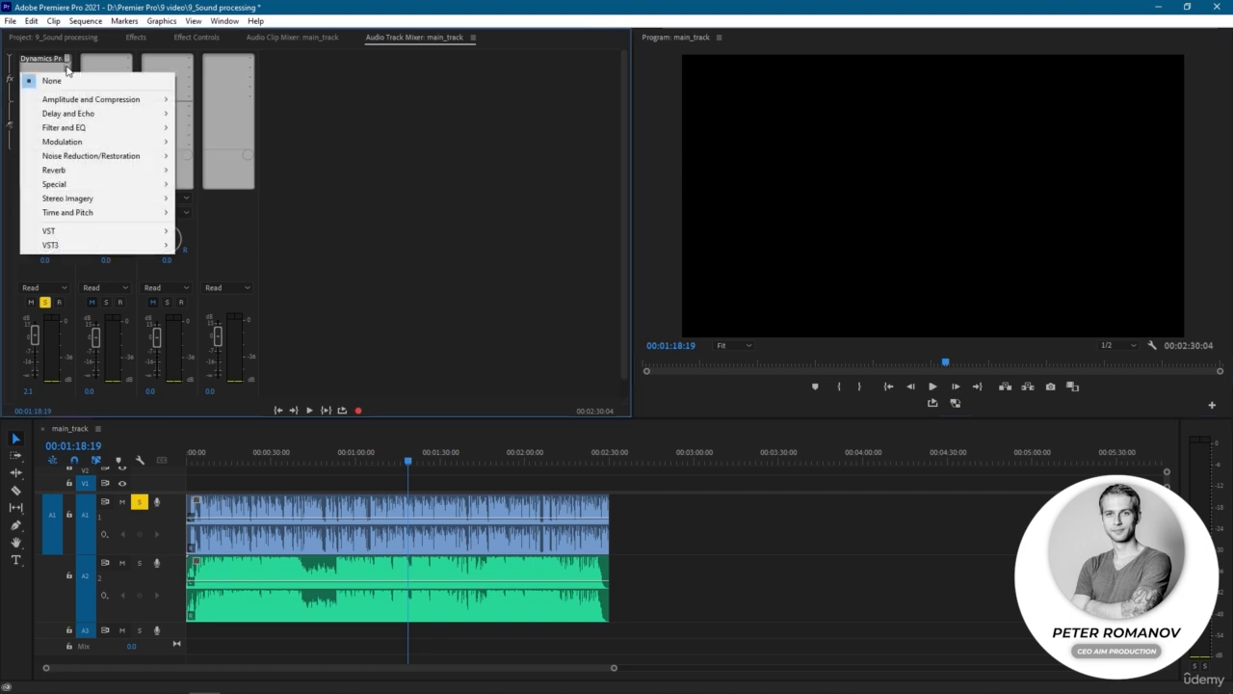
pyautogui.moveTo(92, 158)
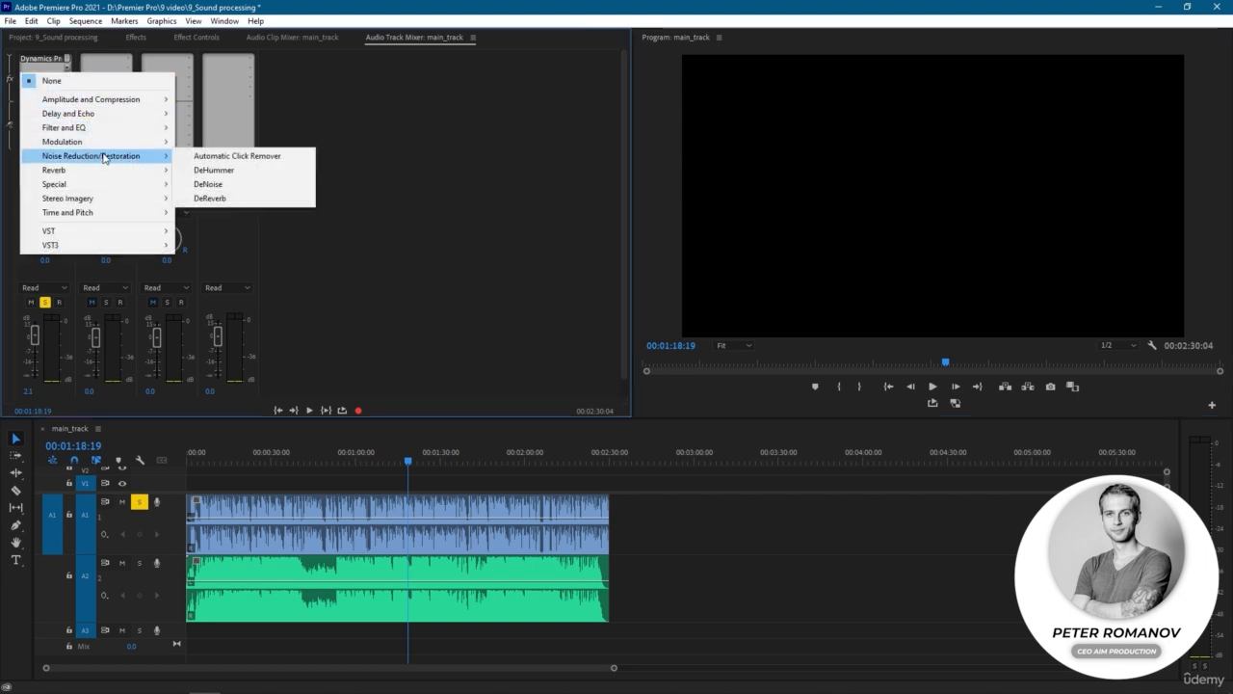
pyautogui.click(223, 200)
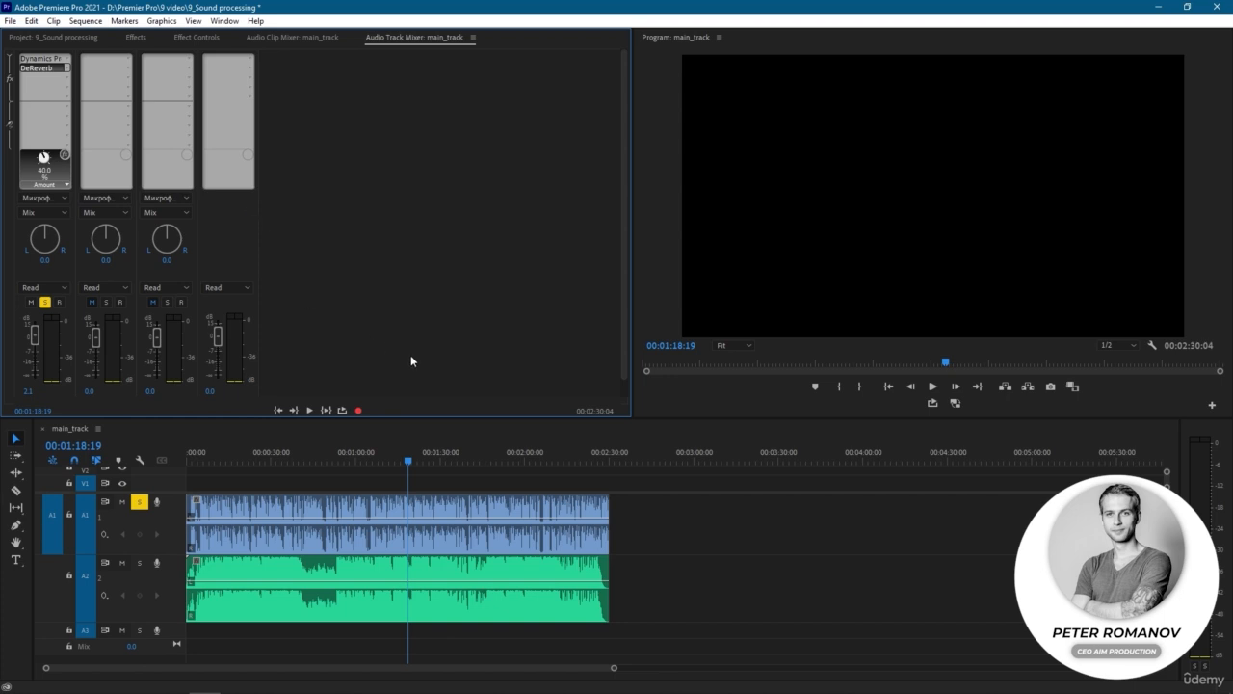
pyautogui.doubleClick(43, 69)
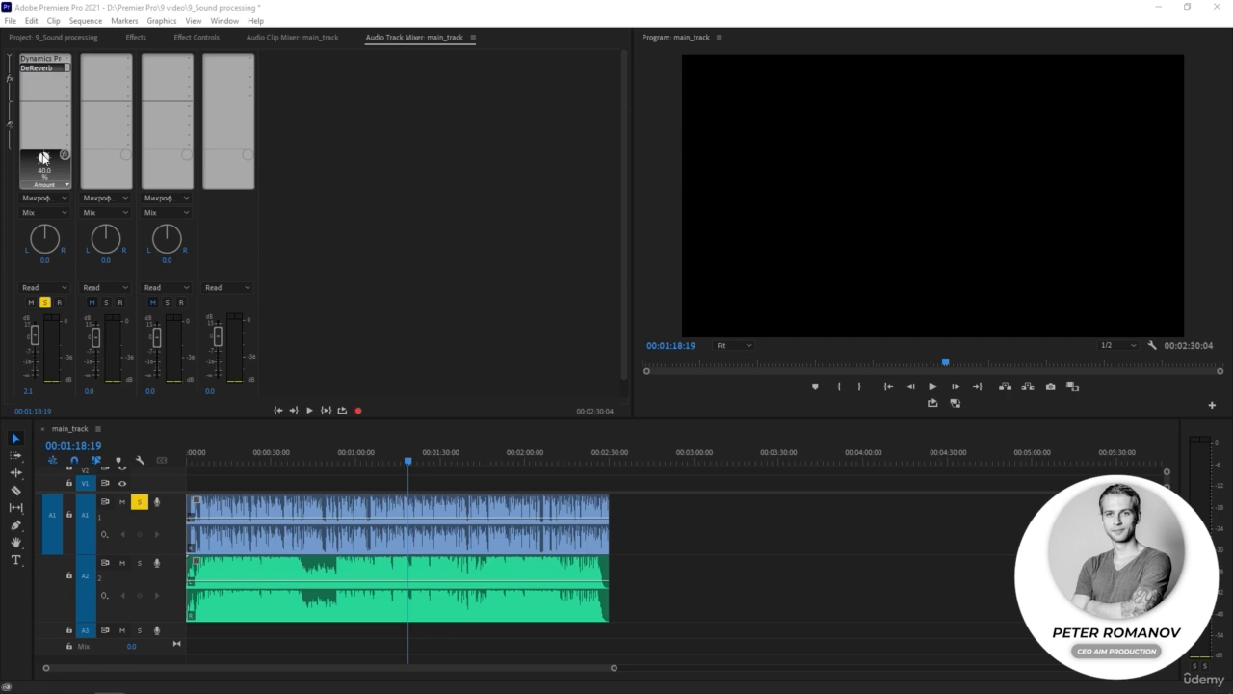
# Lower A1's DeReverb Amount to 6% and play the sequence to hear the effect.
pyautogui.moveTo(43, 158); pyautogui.dragTo(35, 166)
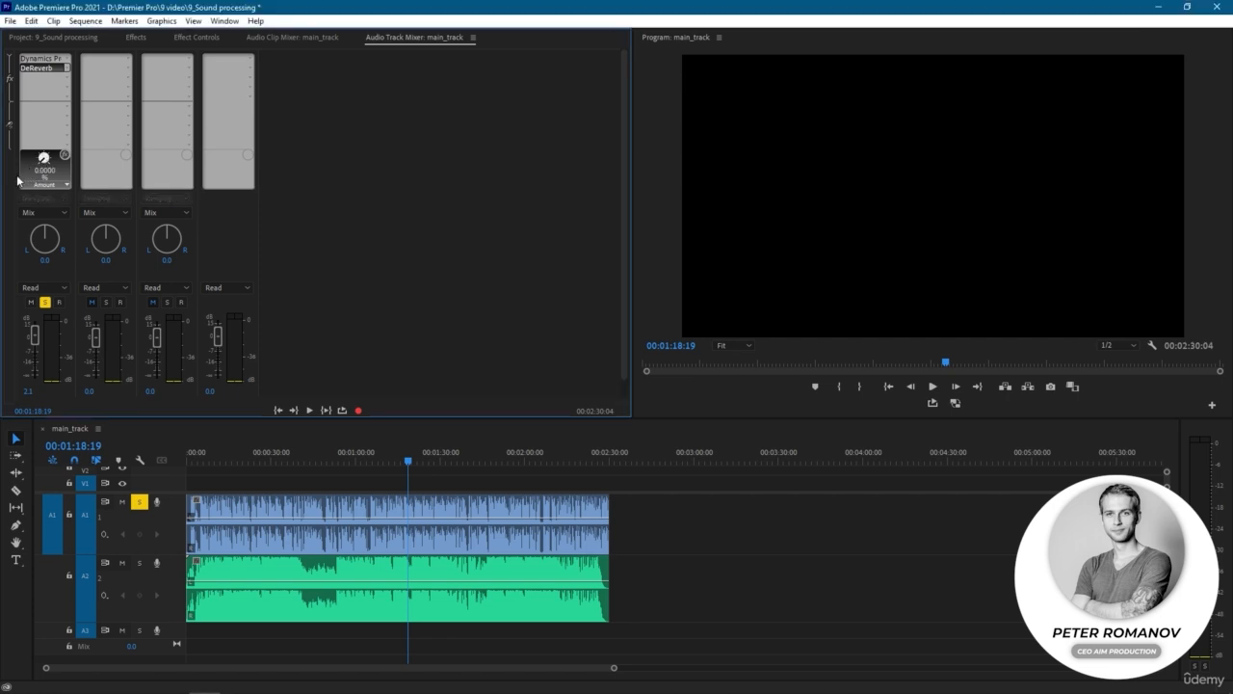
pyautogui.click(932, 386)
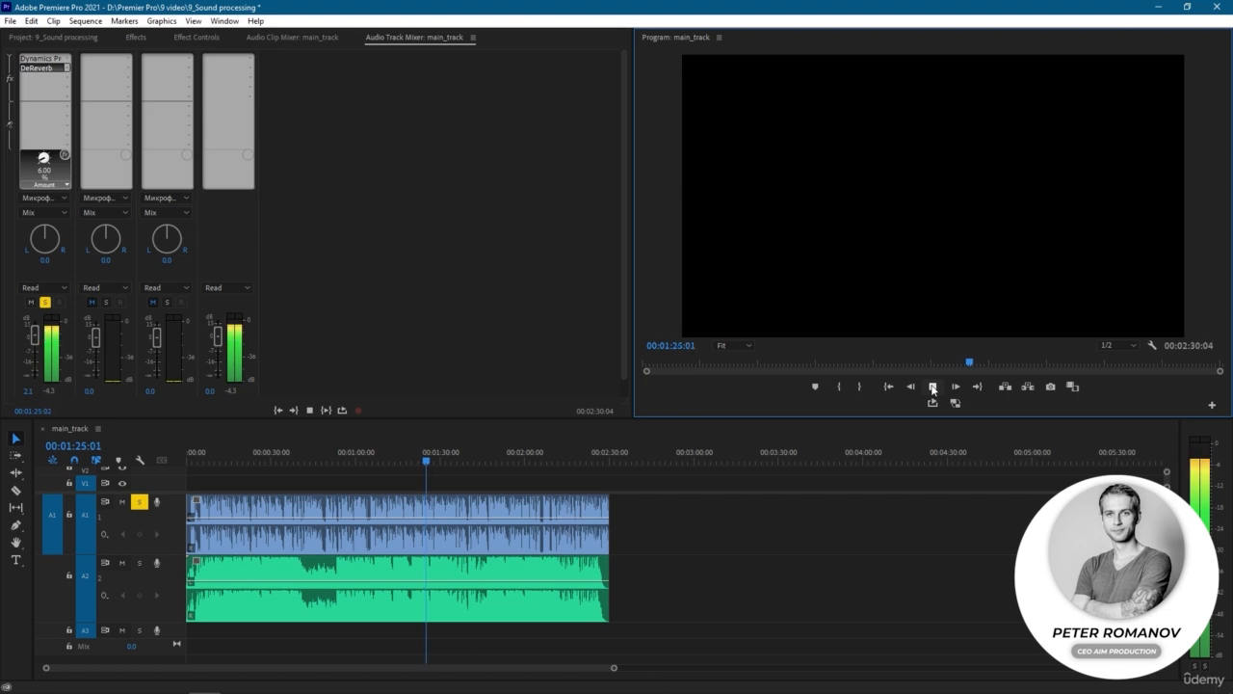
pyautogui.click(933, 386)
# Set A1's DeReverb Amount to 76% and play the sequence from 00:00:18:06.
pyautogui.click(238, 455)
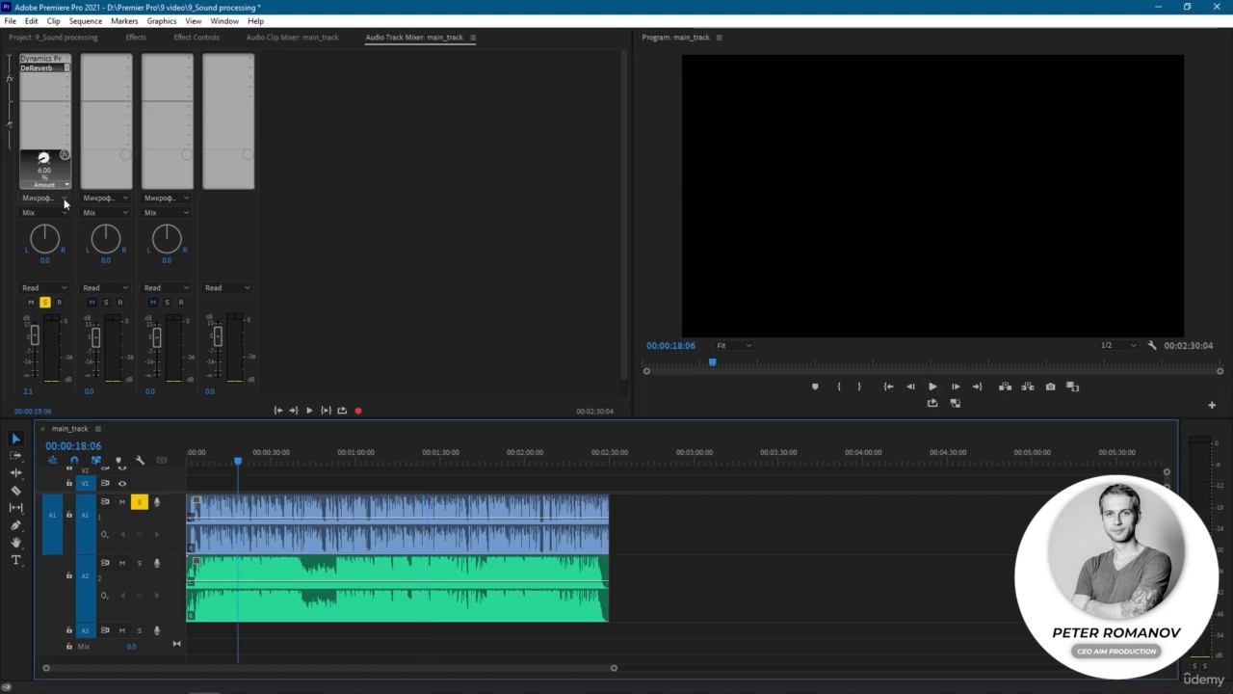
pyautogui.moveTo(44, 161); pyautogui.dragTo(53, 162)
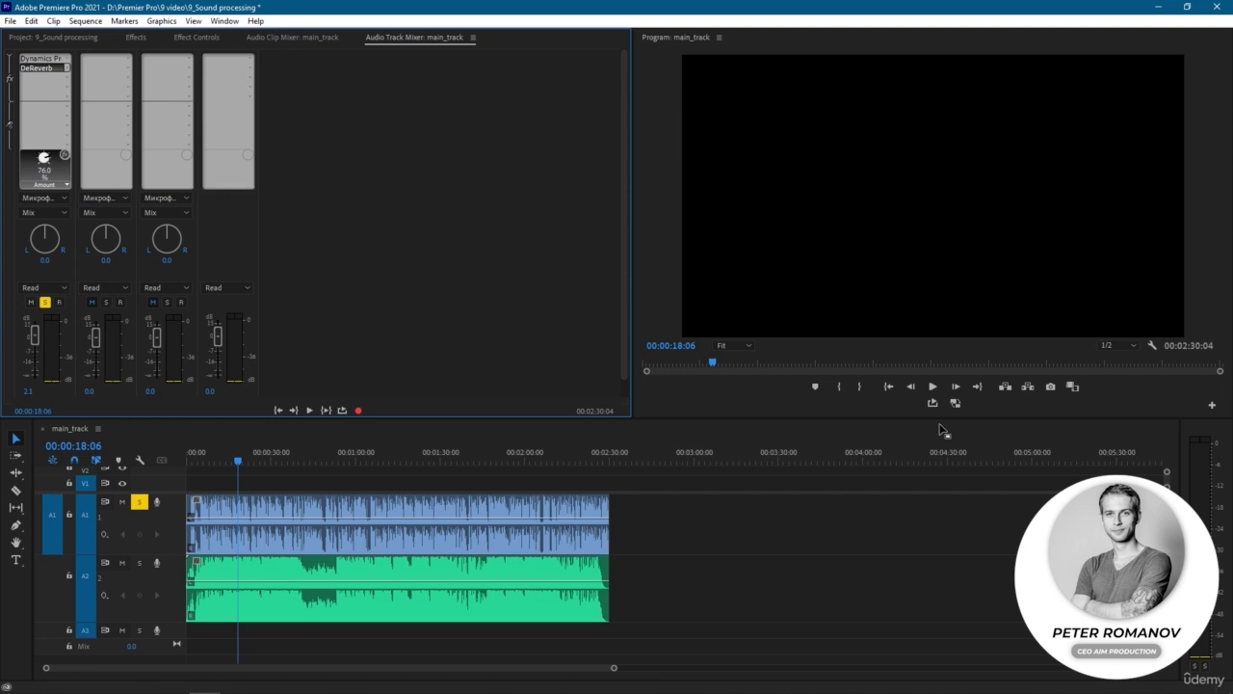
pyautogui.click(933, 386)
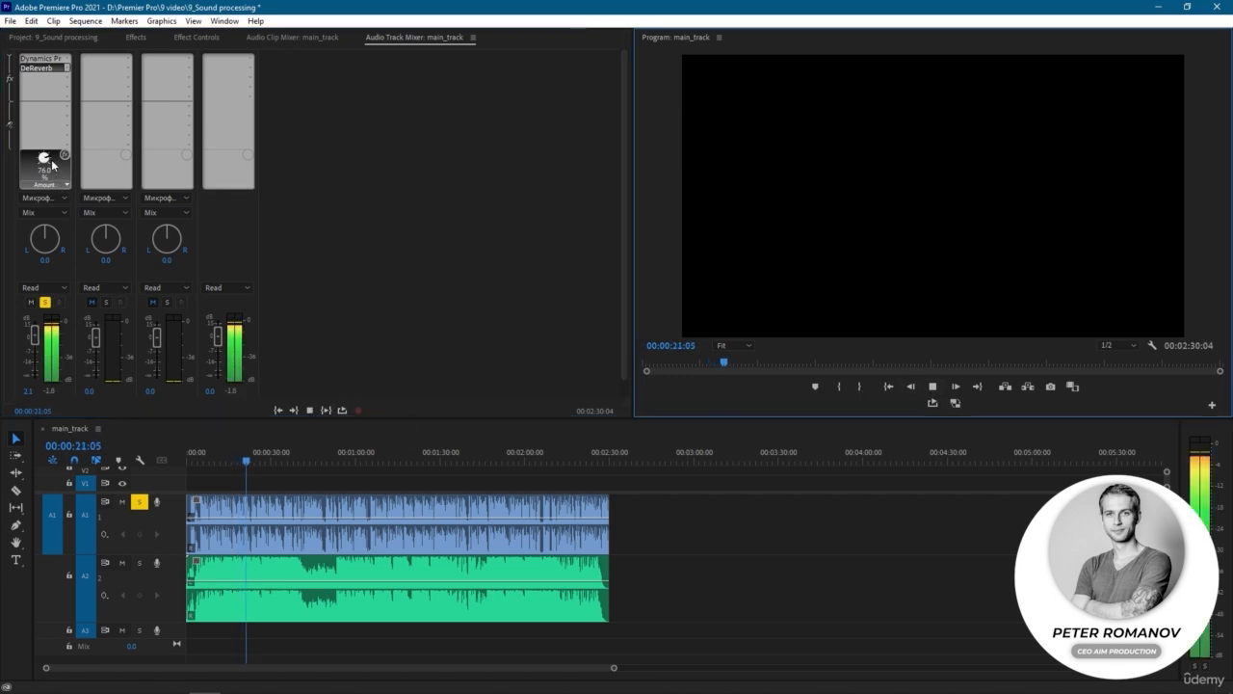
# Bring A1's DeReverb Amount back down to 6% during playback and stop the sequence.
pyautogui.moveTo(52, 165); pyautogui.dragTo(5, 174)
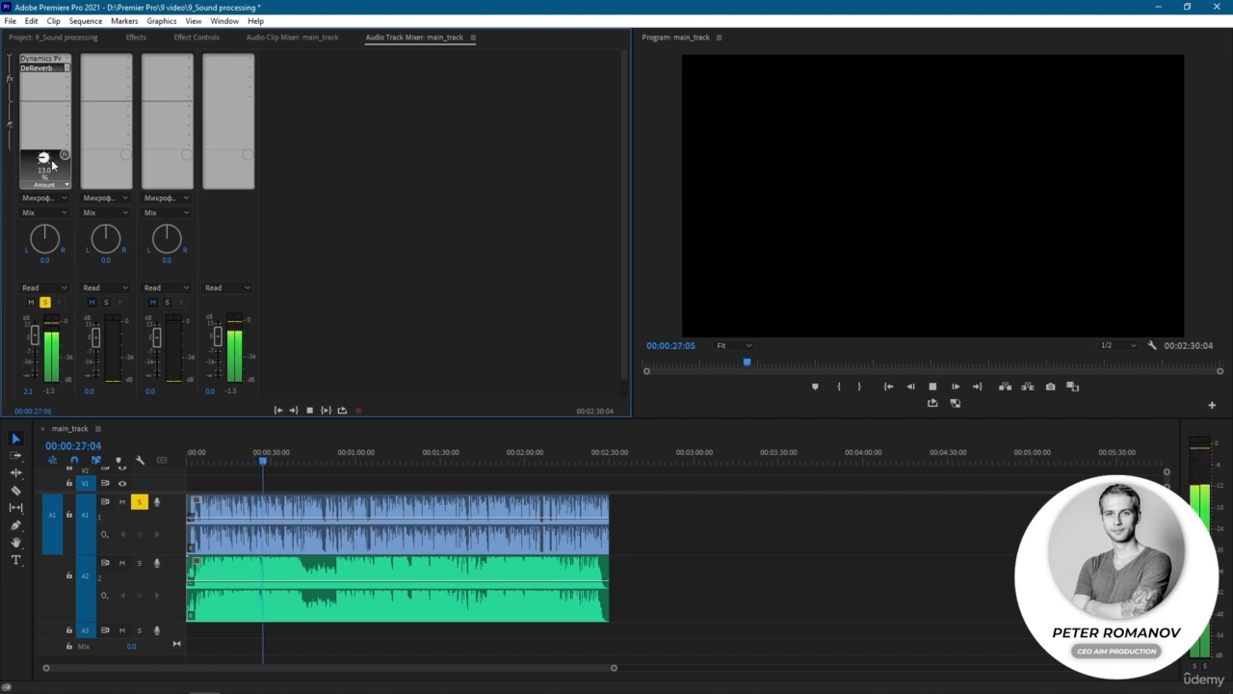
pyautogui.moveTo(44, 160); pyautogui.dragTo(16, 179)
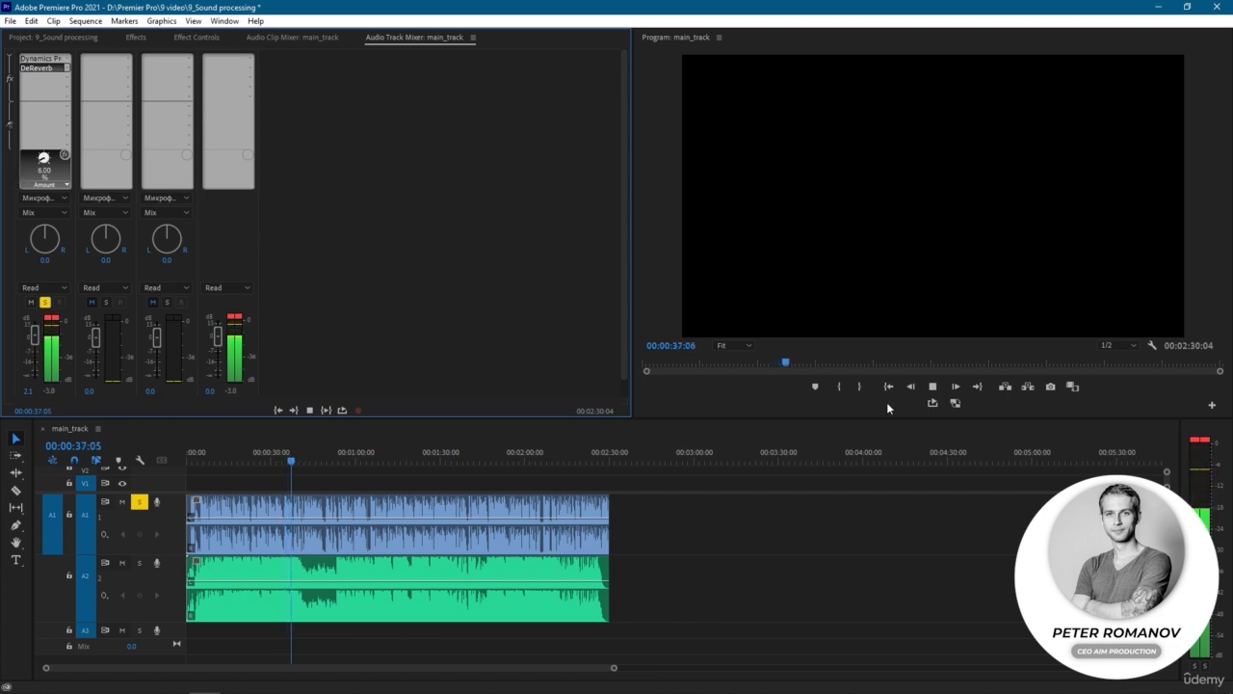
pyautogui.click(933, 386)
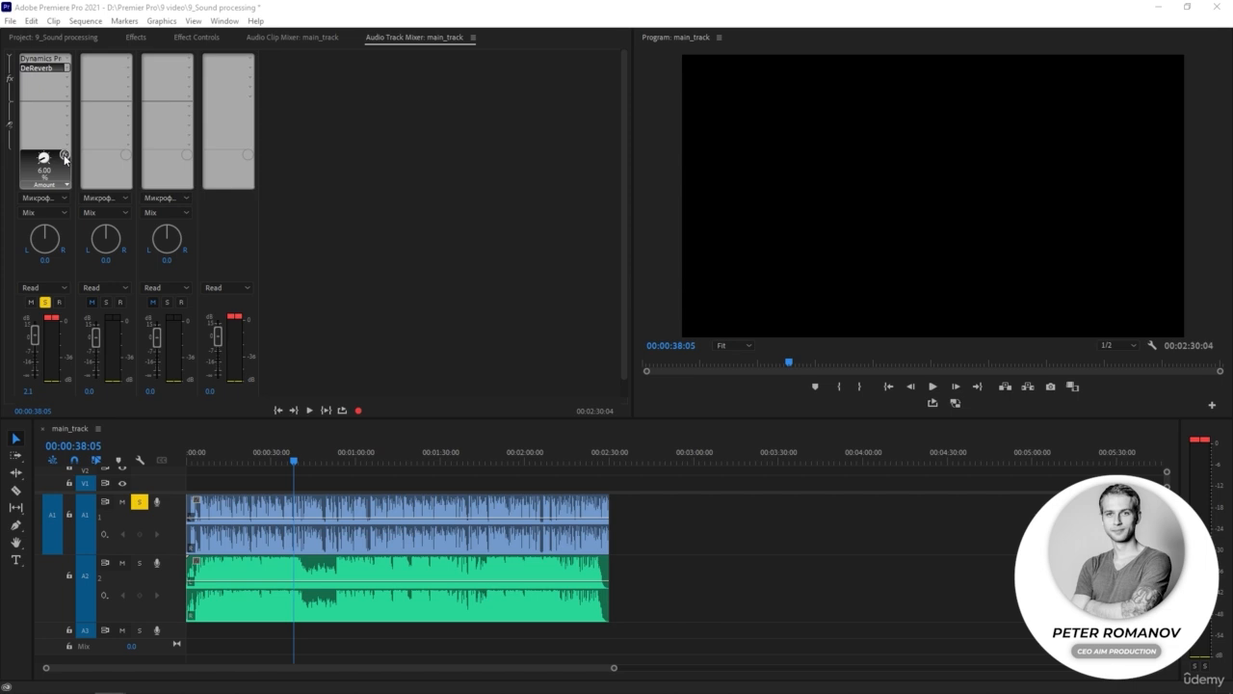
# Toggle the bypass of A1's DeReverb effect while playing the sequence to compare the voice with and without it.
pyautogui.click(63, 155)
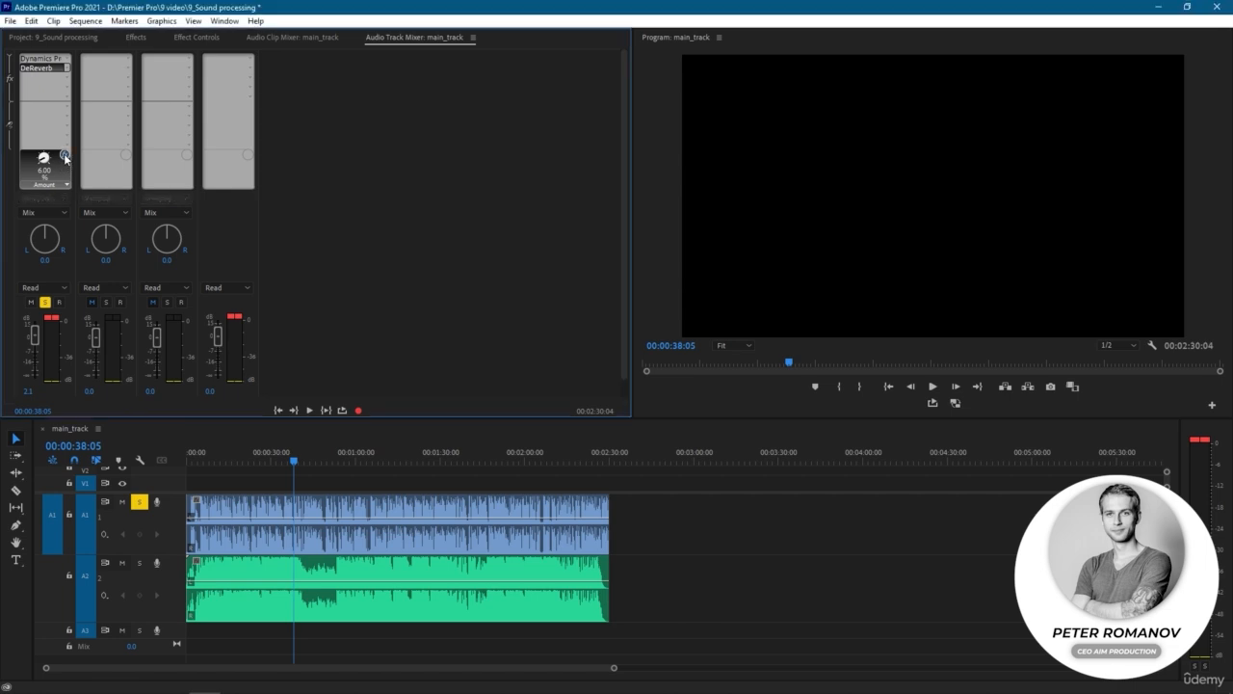
pyautogui.click(932, 387)
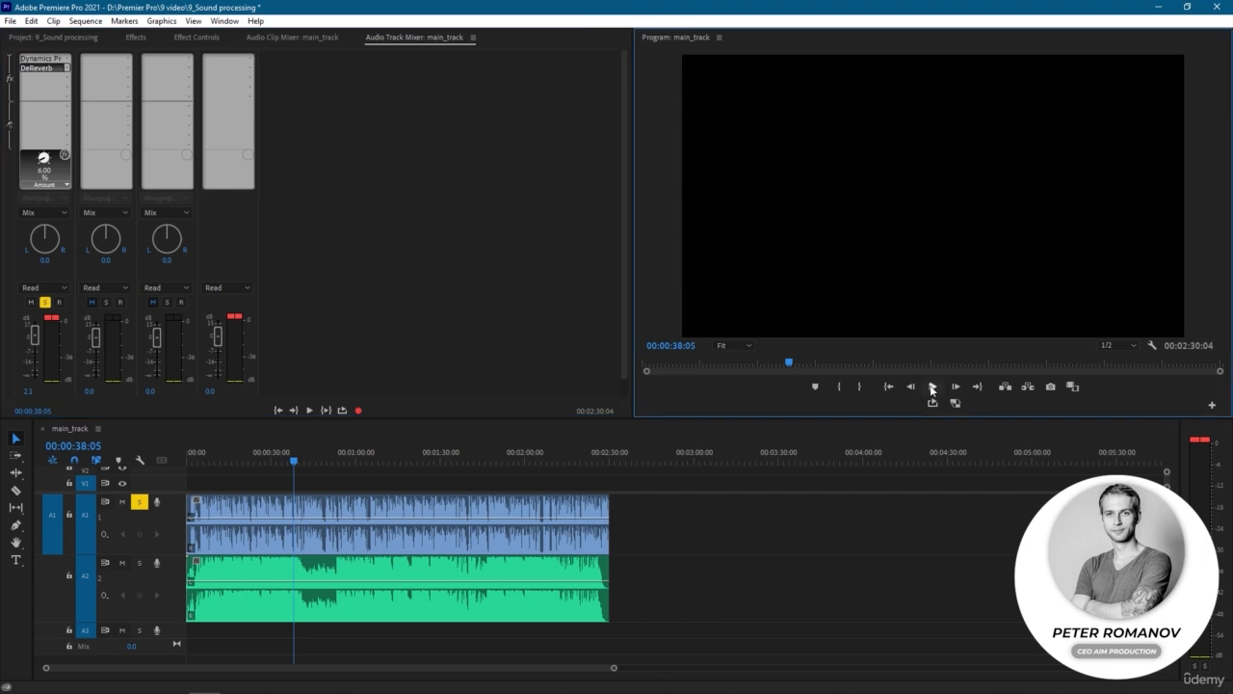
pyautogui.click(64, 155)
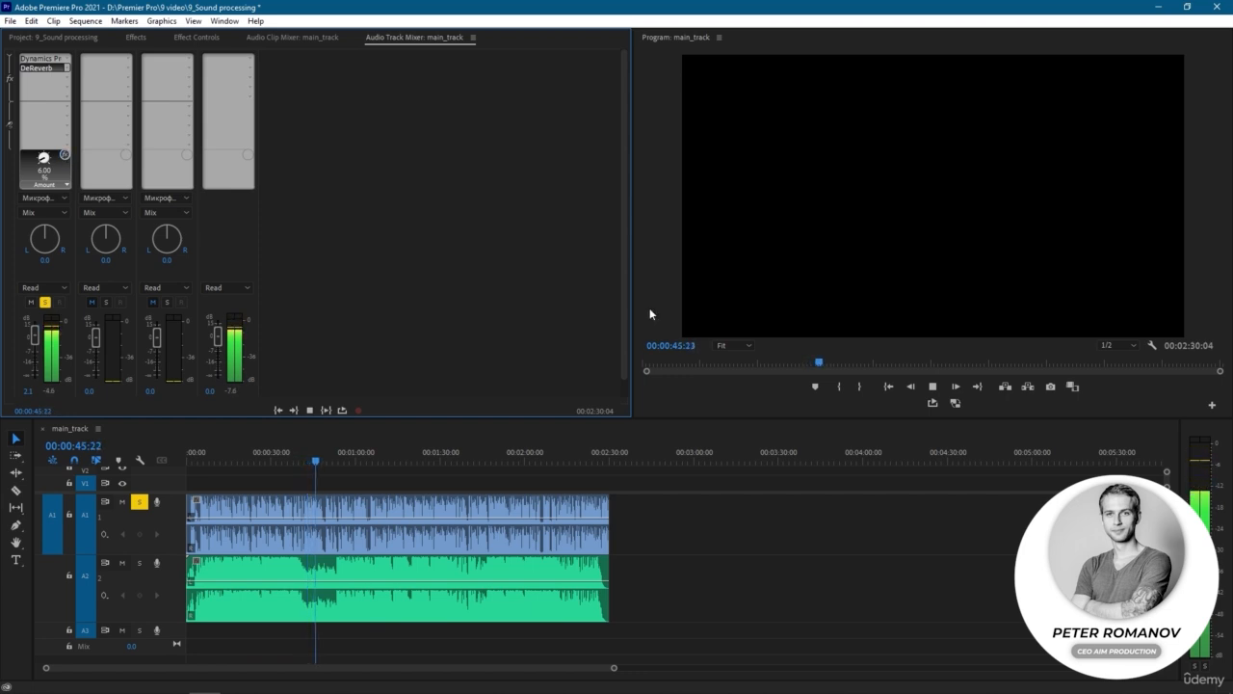
pyautogui.click(933, 387)
# Add the DeNoise noise reduction effect to the third effect slot of track A1.
pyautogui.click(44, 77)
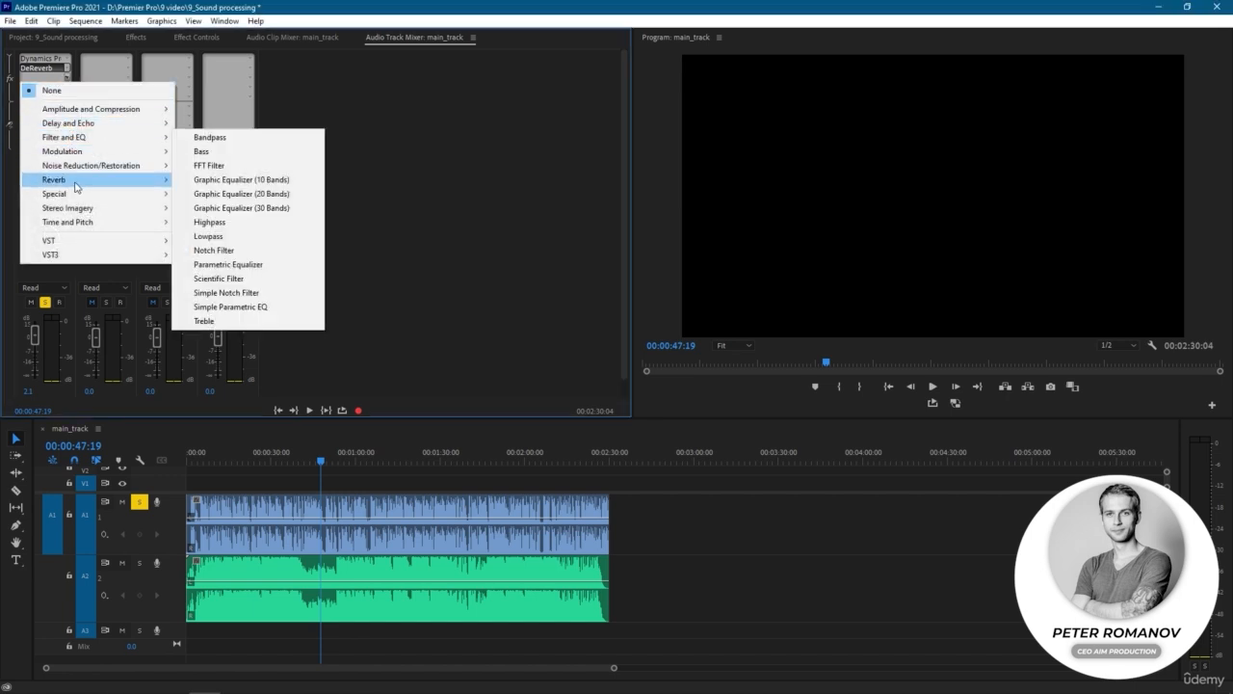
pyautogui.moveTo(79, 183)
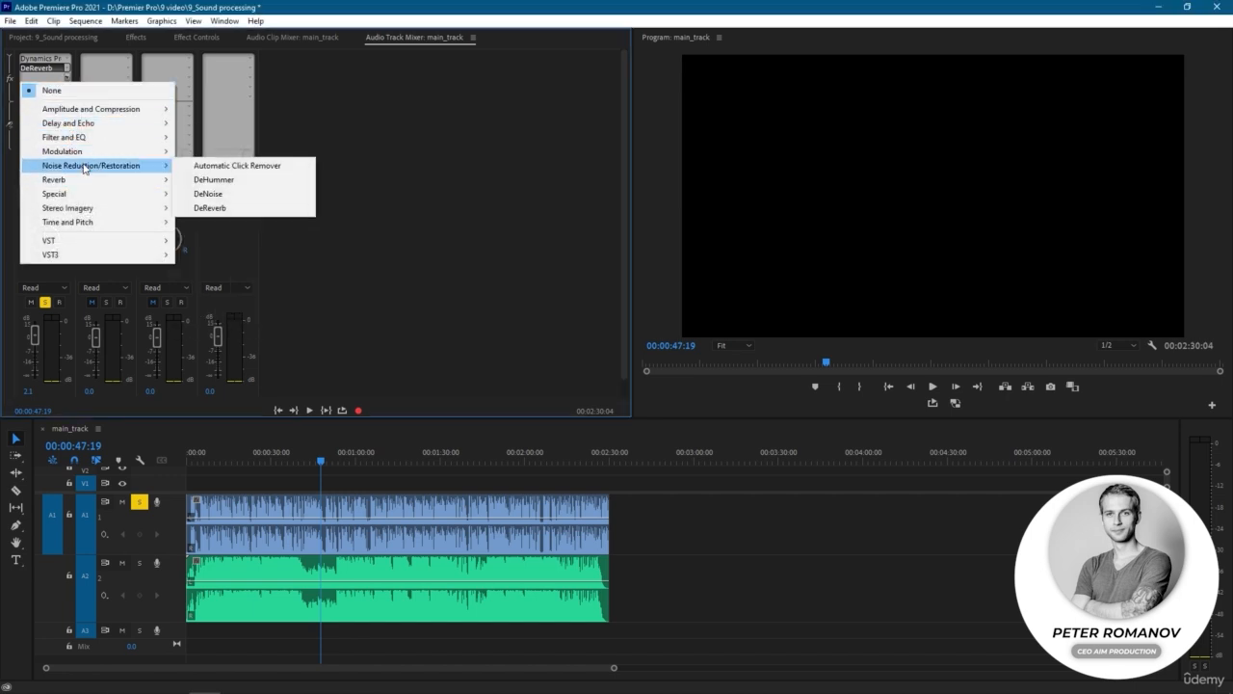
pyautogui.click(219, 194)
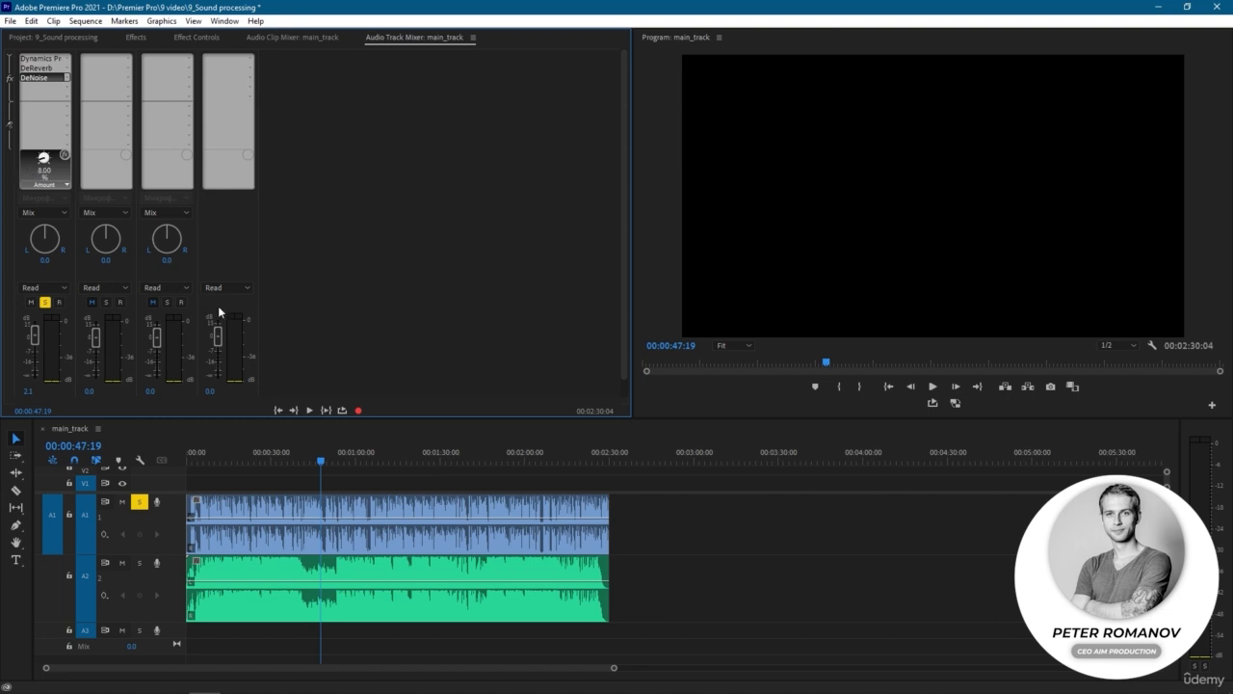
# Play the sequence while toggling DeNoise's bypass, stop playback, and set the DeNoise Amount to 6%.
pyautogui.press('space')
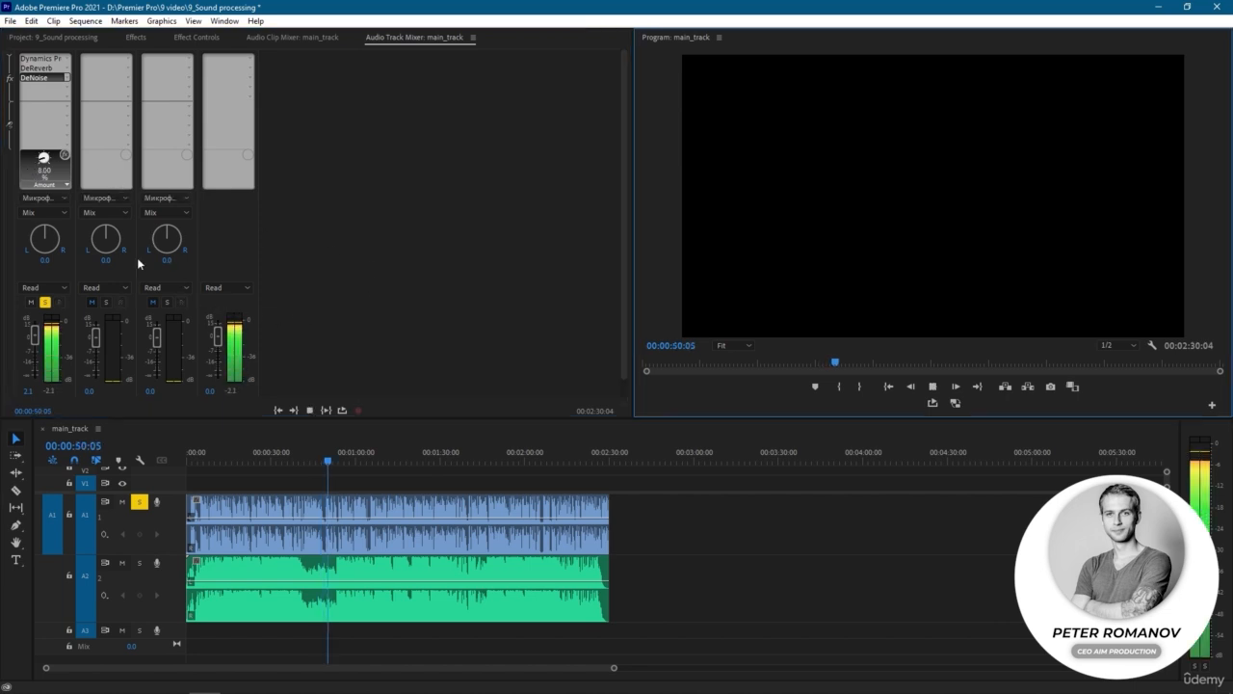
pyautogui.click(63, 157)
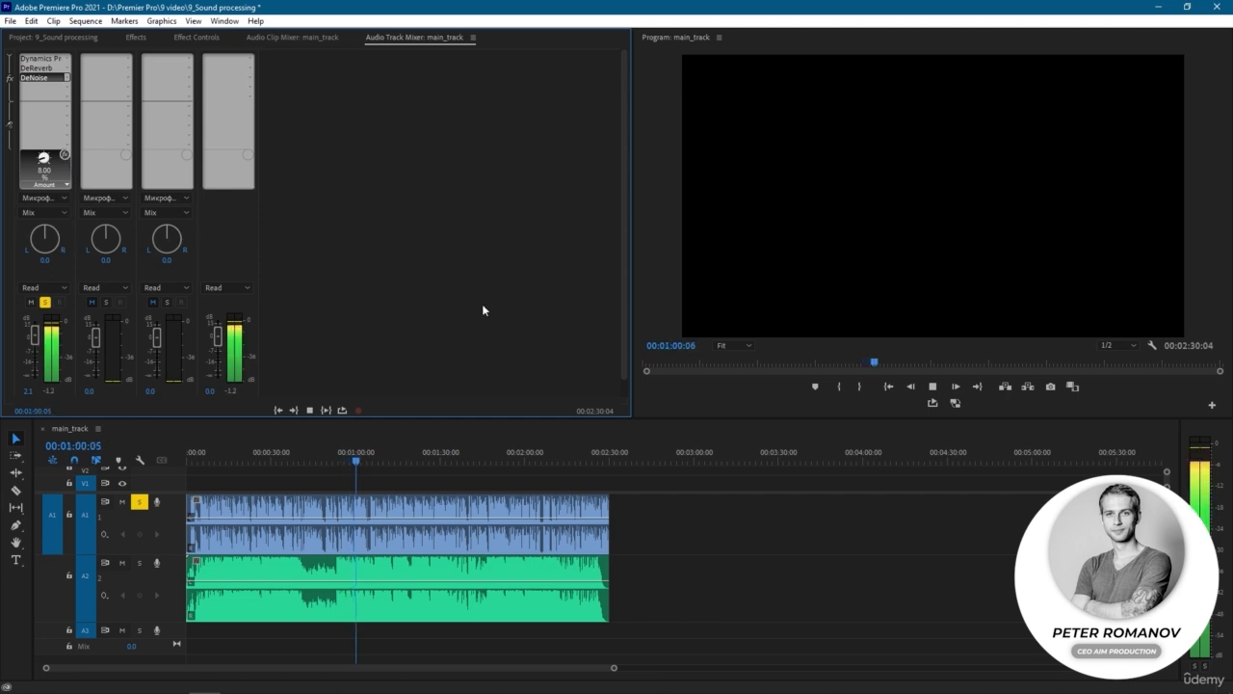
pyautogui.click(933, 386)
pyautogui.moveTo(44, 157); pyautogui.dragTo(43, 159)
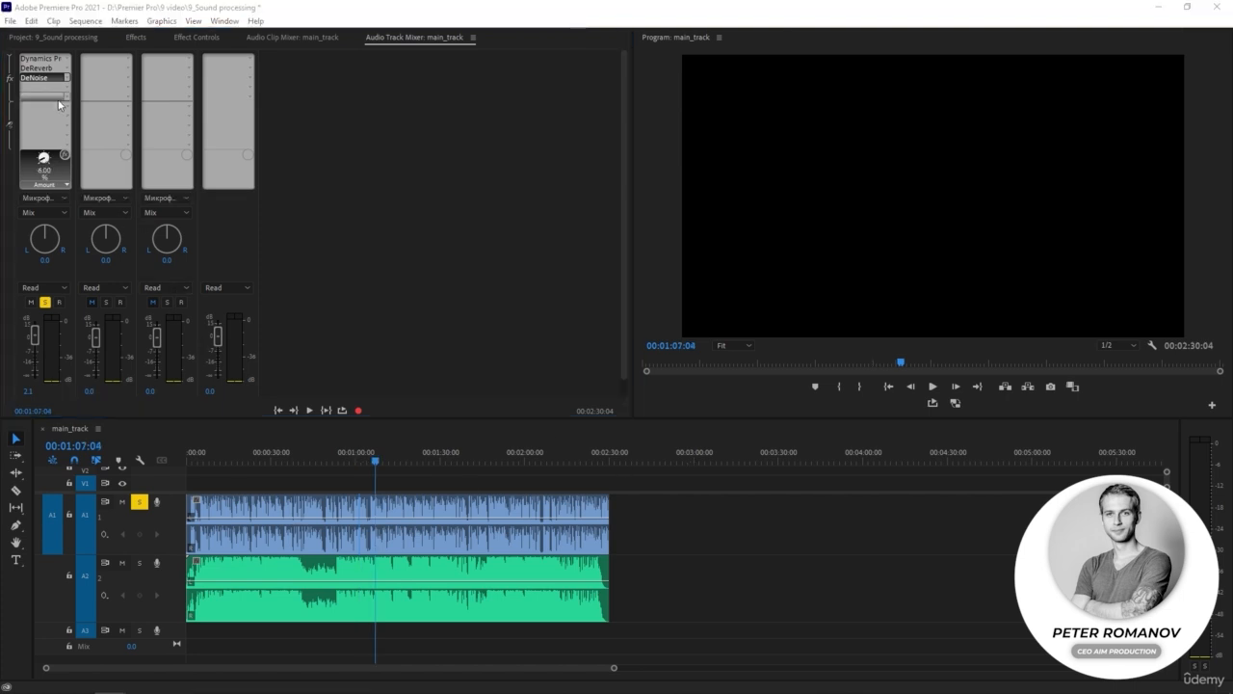
# Add a Parametric Equalizer to the fourth effect slot of track A1 and open its editor.
pyautogui.click(67, 88)
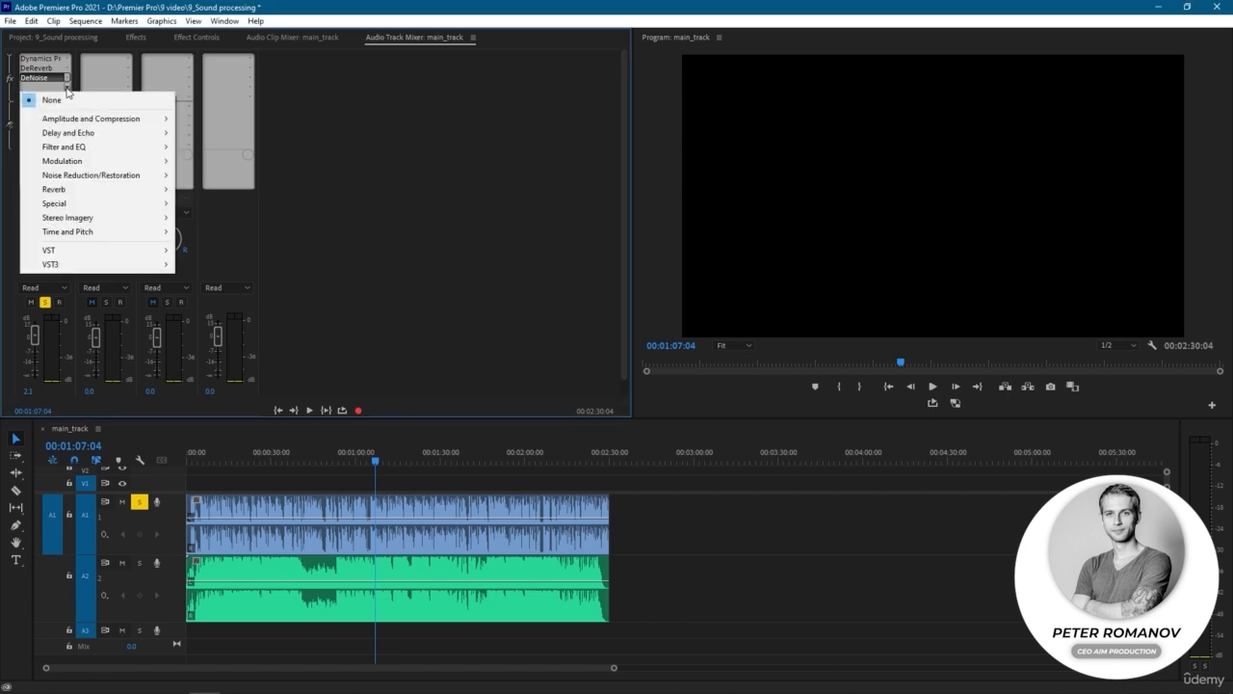
pyautogui.moveTo(72, 150)
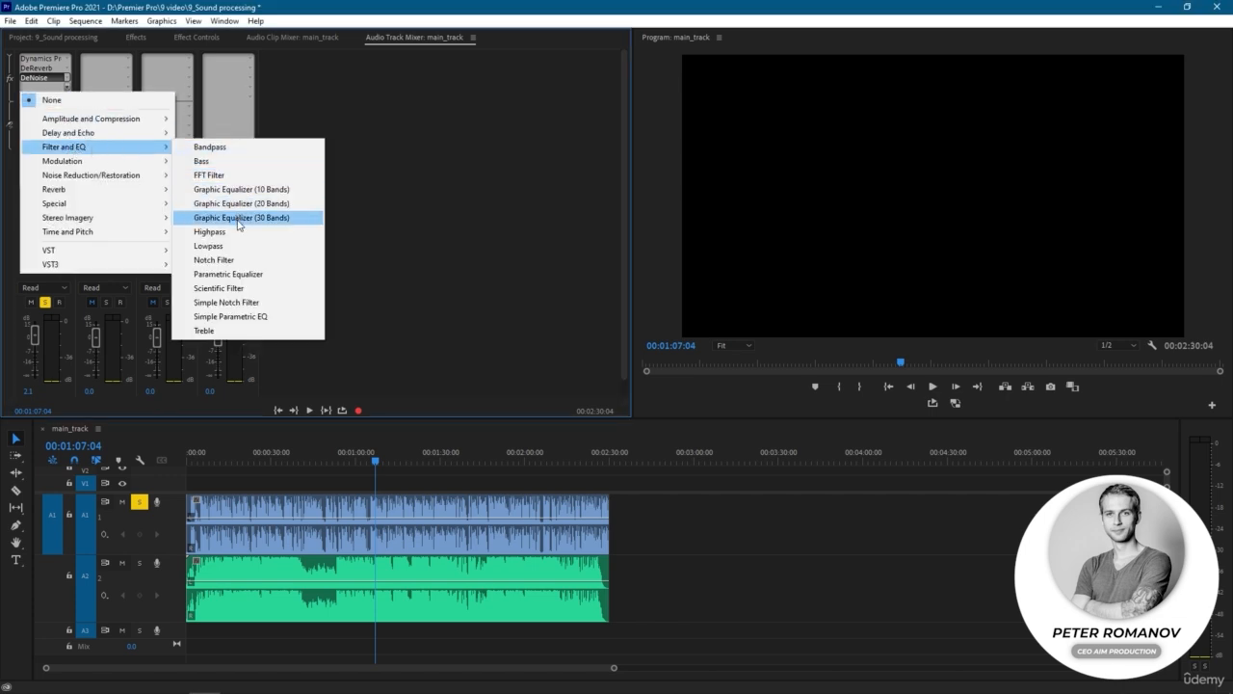
pyautogui.click(243, 273)
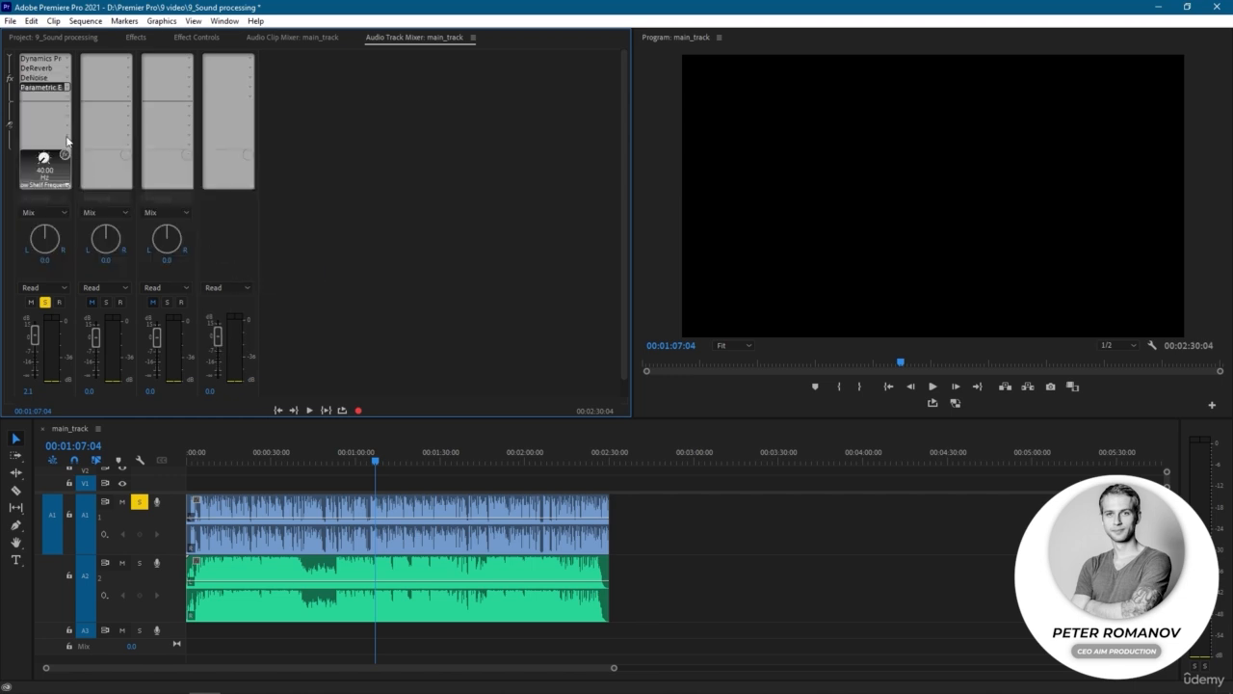
pyautogui.doubleClick(36, 88)
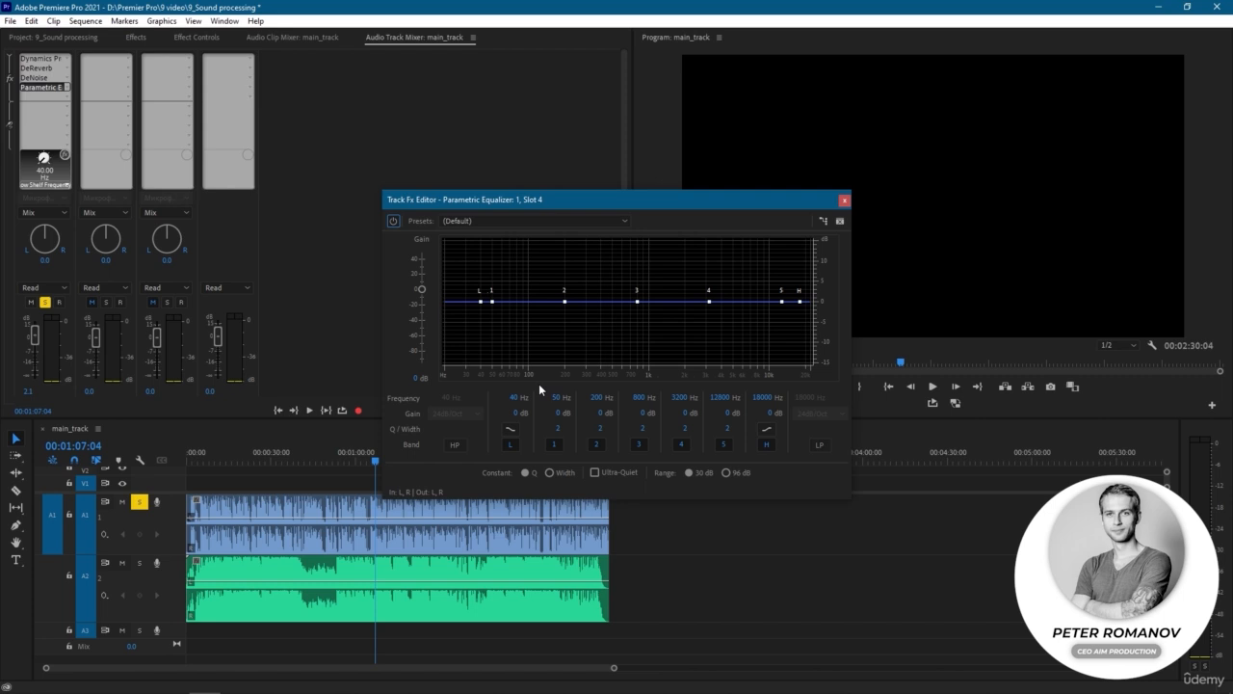
# Enable the equalizer's high-pass and low-pass bands and set the low-pass frequency to 13876 Hz.
pyautogui.click(457, 446)
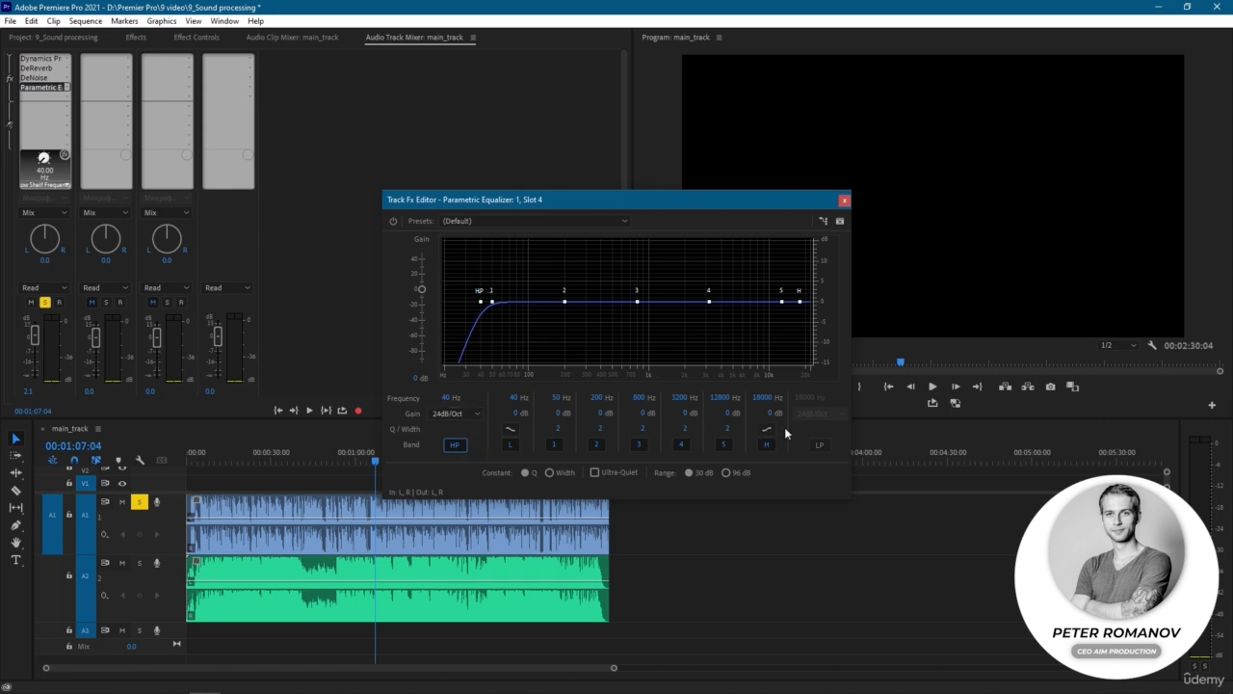
pyautogui.click(820, 444)
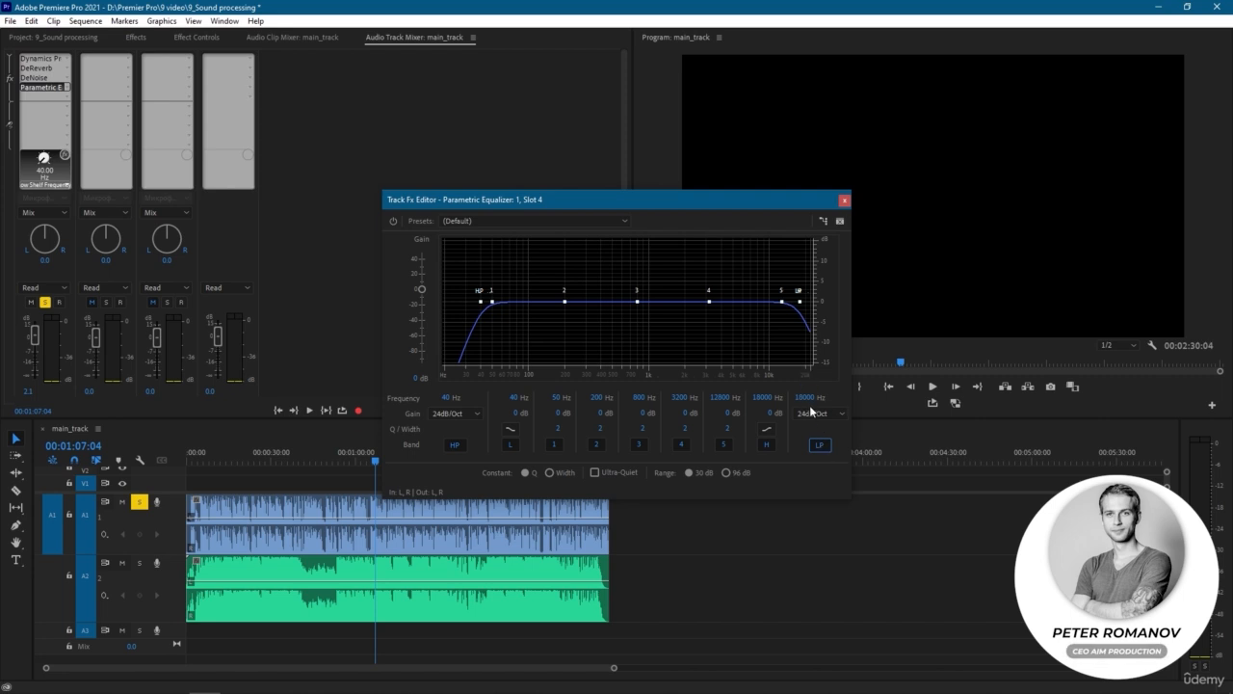
pyautogui.moveTo(805, 398); pyautogui.dragTo(810, 408)
# Set band 2's Q to 15 and sweep its boosted peak during playback to 471 Hz at 15 dB.
pyautogui.moveTo(616, 435); pyautogui.dragTo(655, 435)
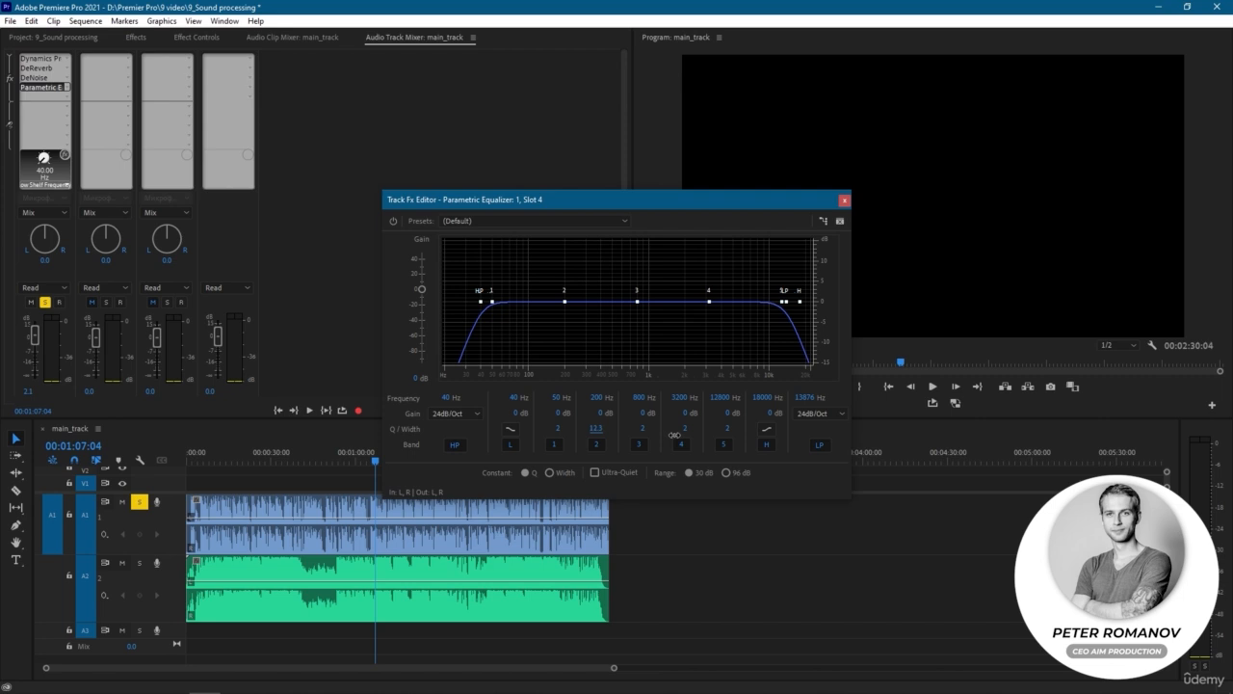
pyautogui.moveTo(681, 435); pyautogui.dragTo(686, 436)
pyautogui.moveTo(565, 302); pyautogui.dragTo(572, 274)
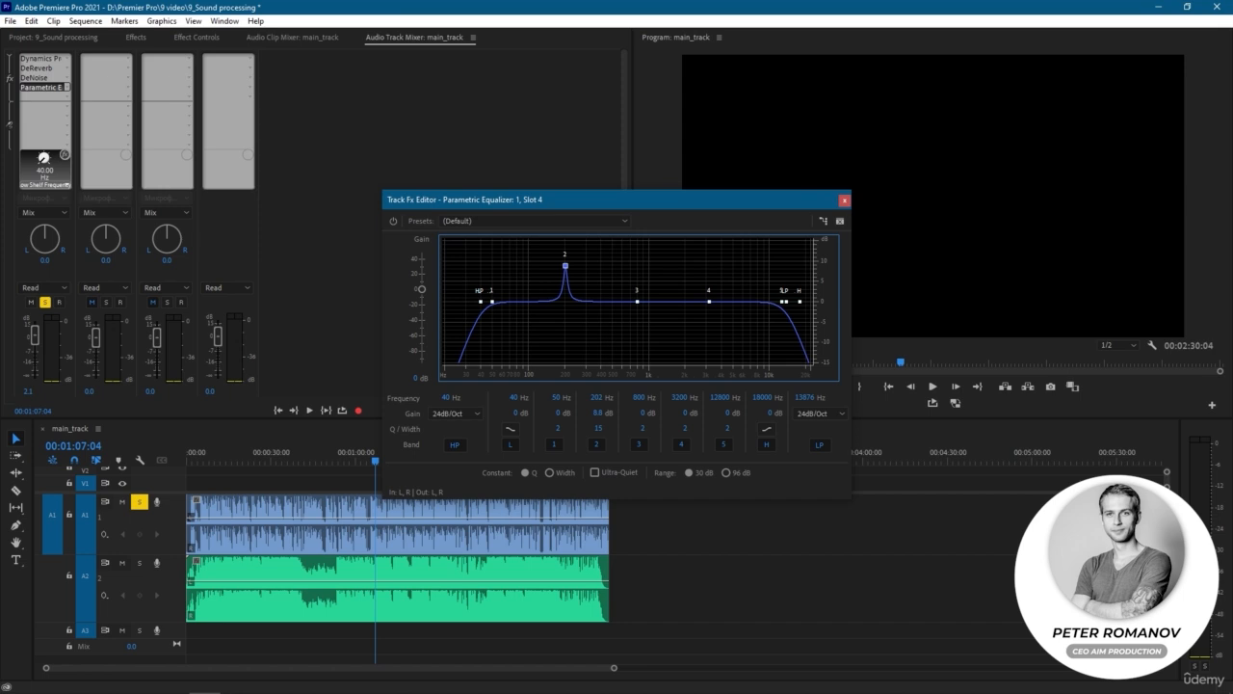
pyautogui.click(932, 387)
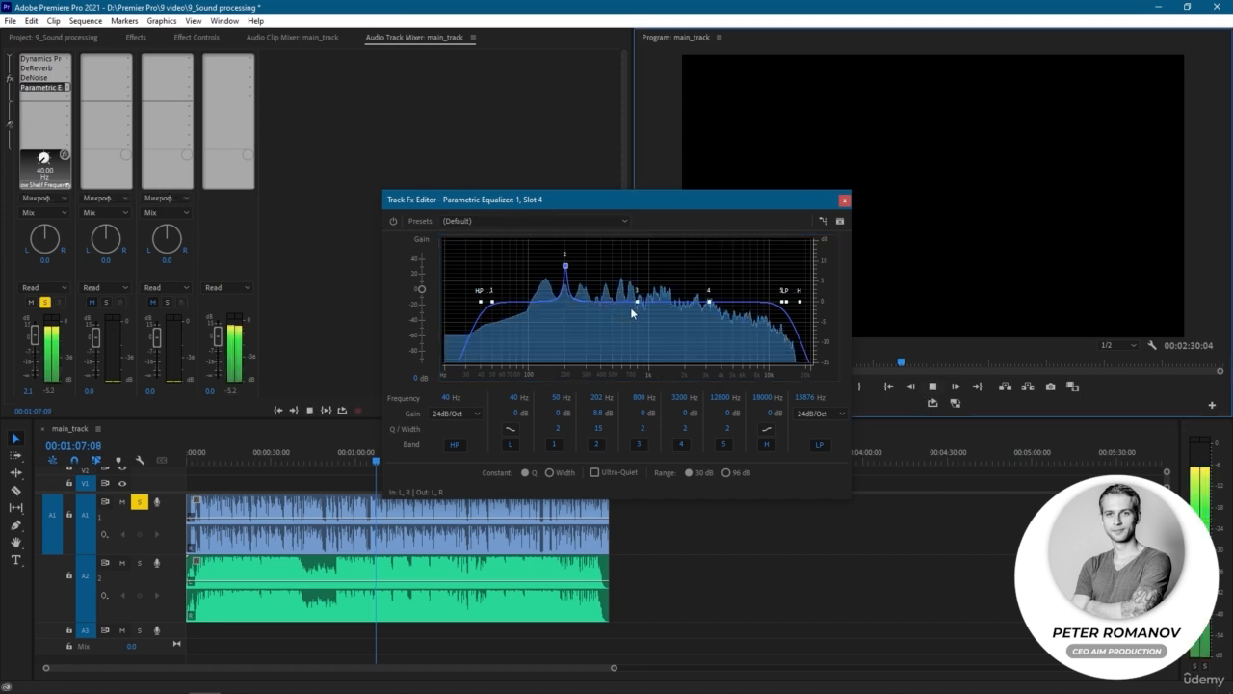
pyautogui.moveTo(566, 268); pyautogui.dragTo(610, 236)
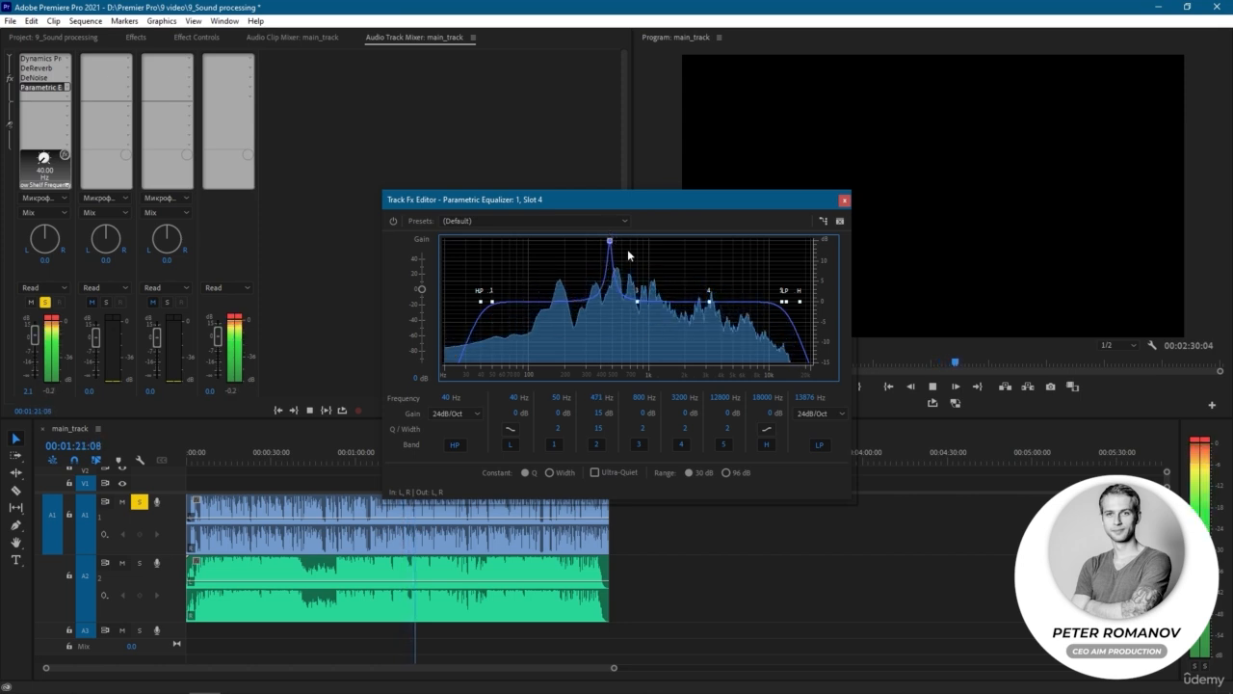
pyautogui.click(933, 386)
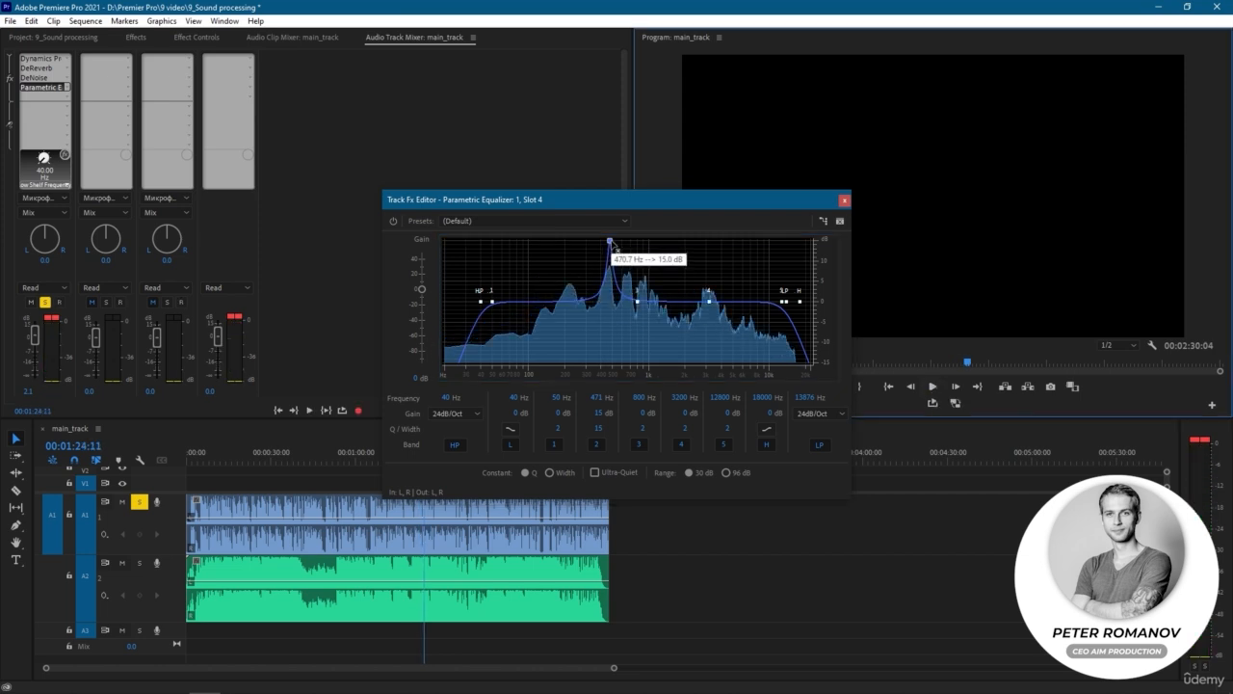
# Turn band 2 into a narrow cut at 539 Hz with a gain of -10.1 dB.
pyautogui.moveTo(610, 240); pyautogui.dragTo(617, 347)
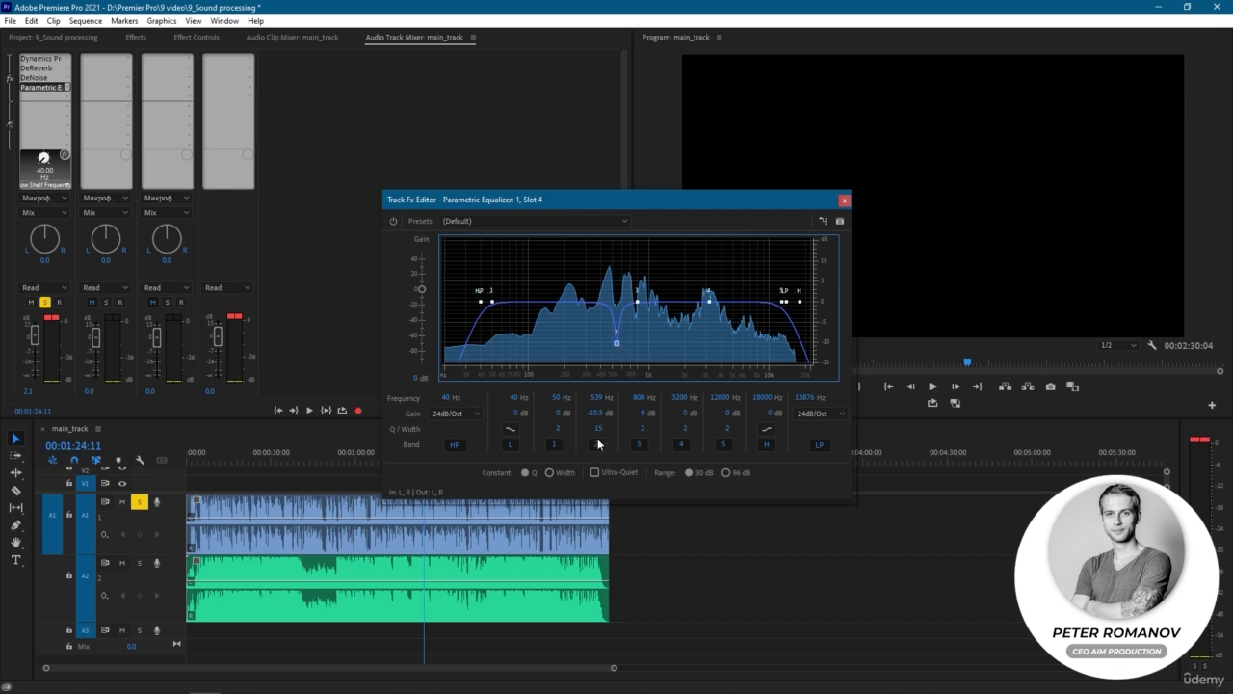
pyautogui.moveTo(598, 418); pyautogui.dragTo(608, 419)
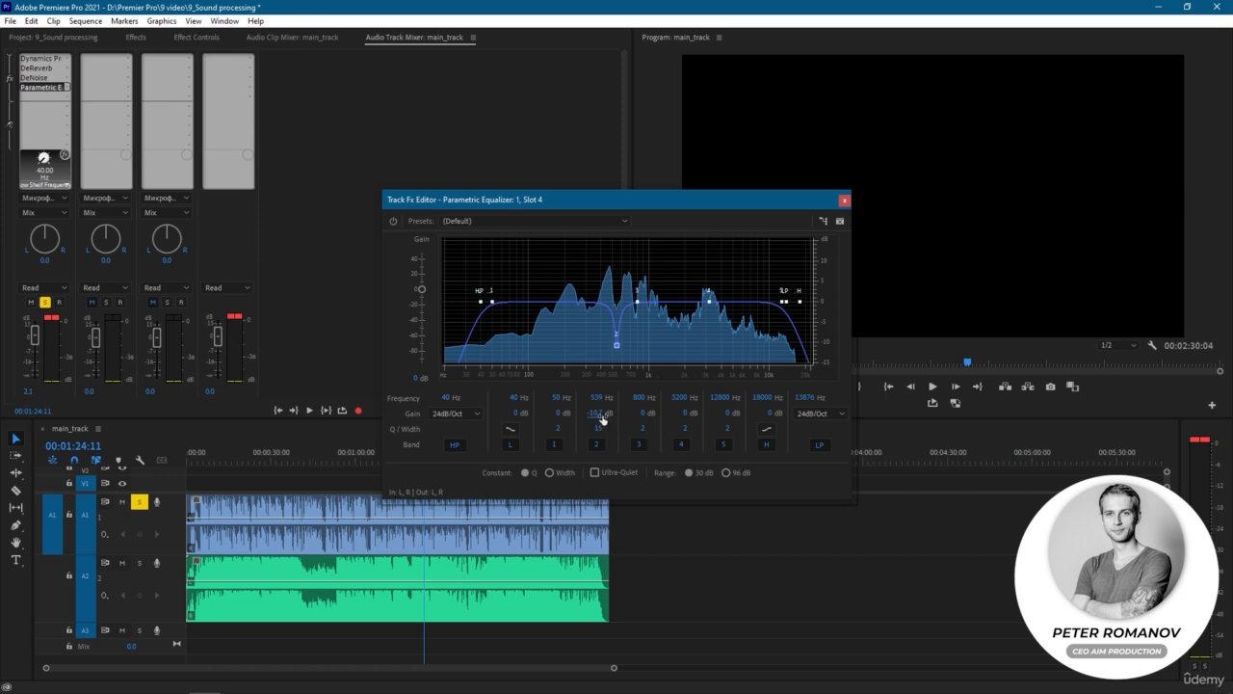
pyautogui.moveTo(617, 345); pyautogui.dragTo(616, 343)
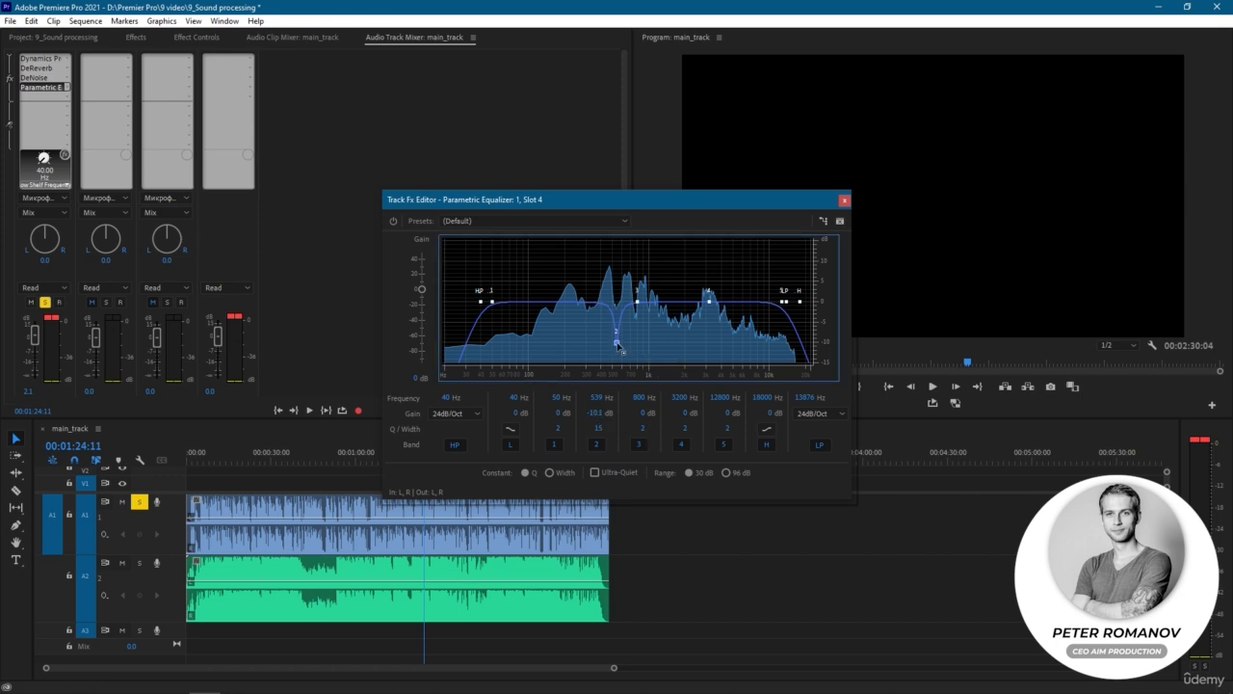
# Set band 3's Q to 15, sweep its boosted peak to 903 Hz during playback, and cut its gain to -10.3 dB.
pyautogui.moveTo(642, 430); pyautogui.dragTo(728, 432)
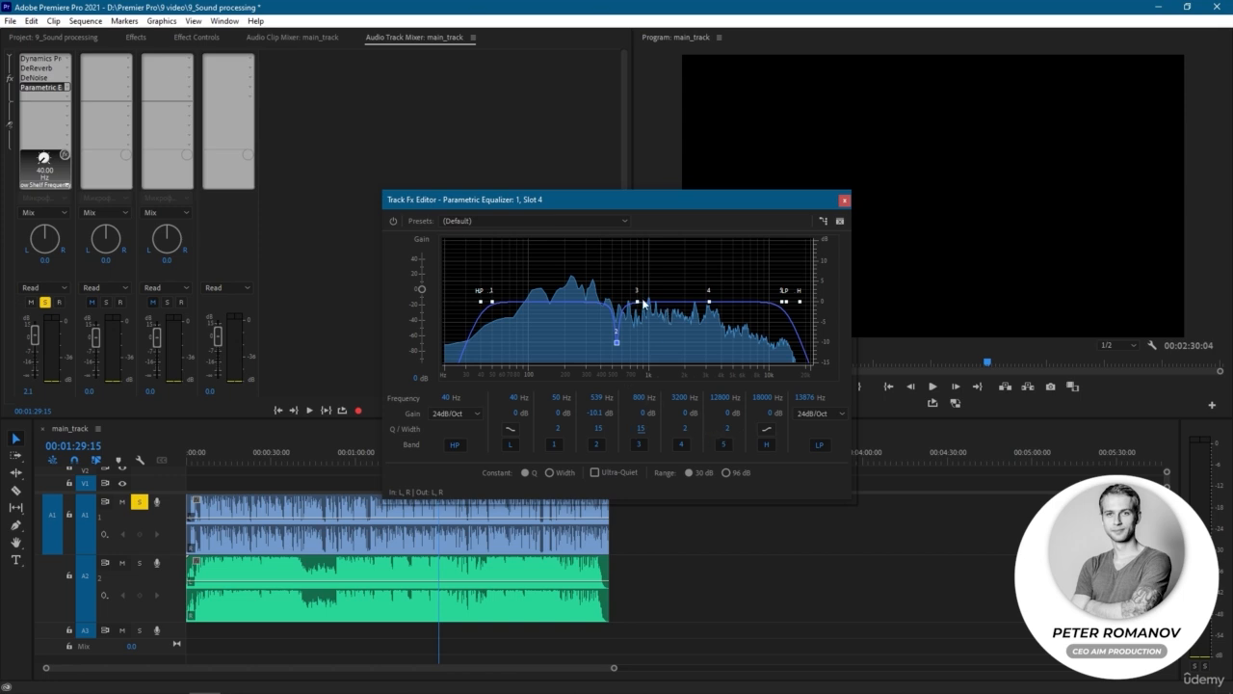
pyautogui.click(933, 388)
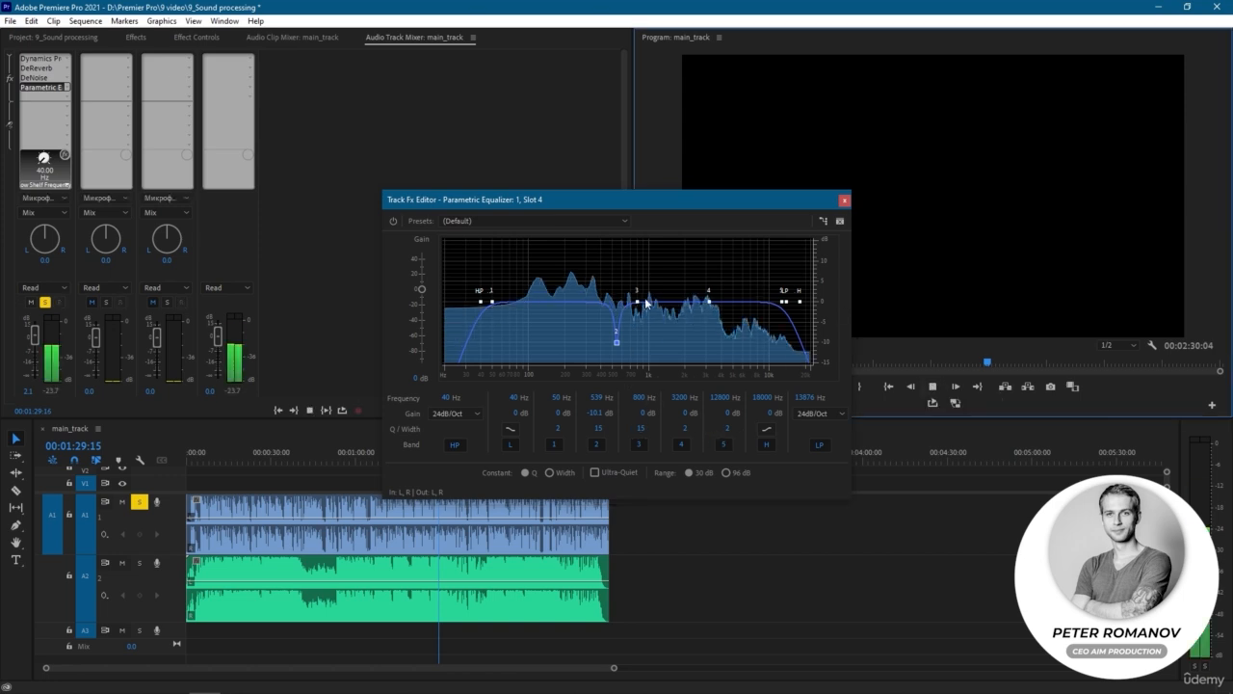
pyautogui.moveTo(637, 302); pyautogui.dragTo(645, 235)
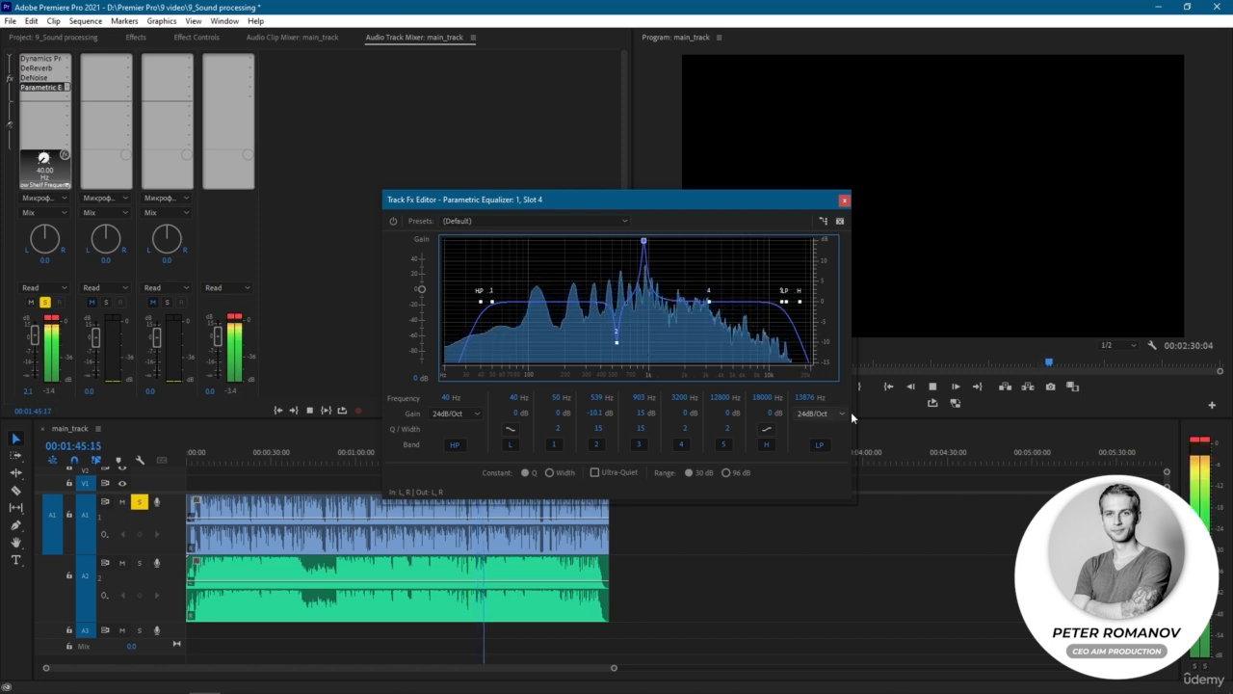
pyautogui.click(933, 387)
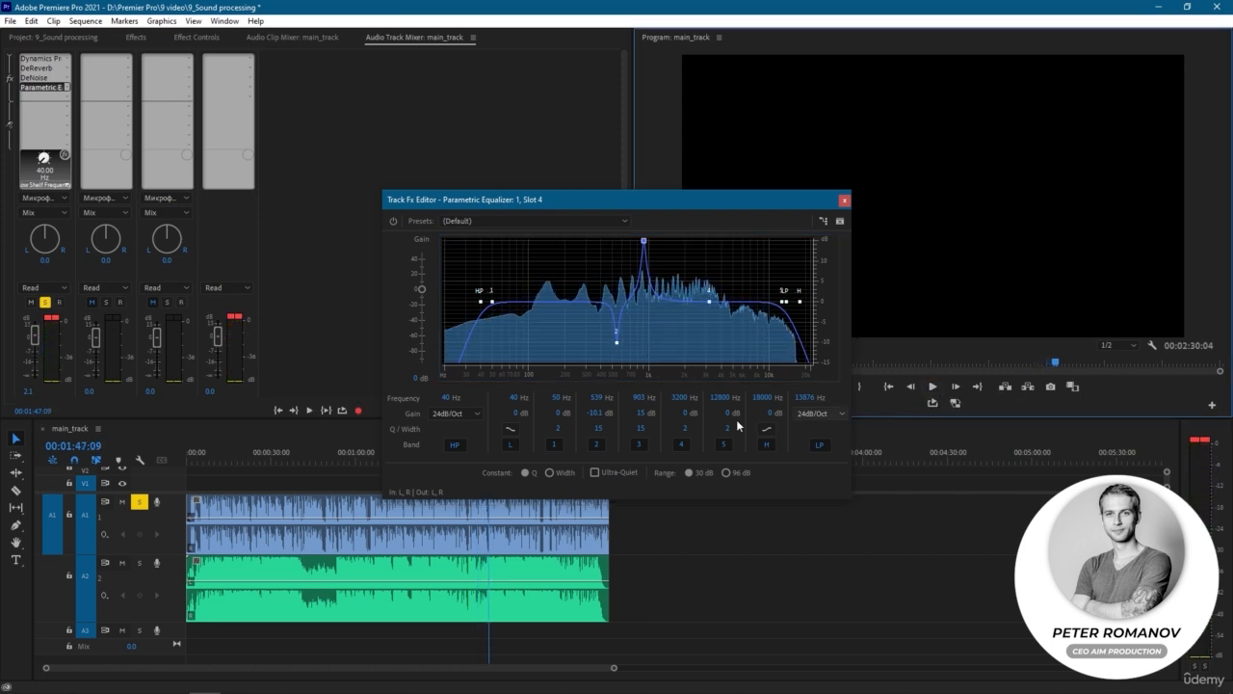
pyautogui.moveTo(643, 413); pyautogui.dragTo(487, 422)
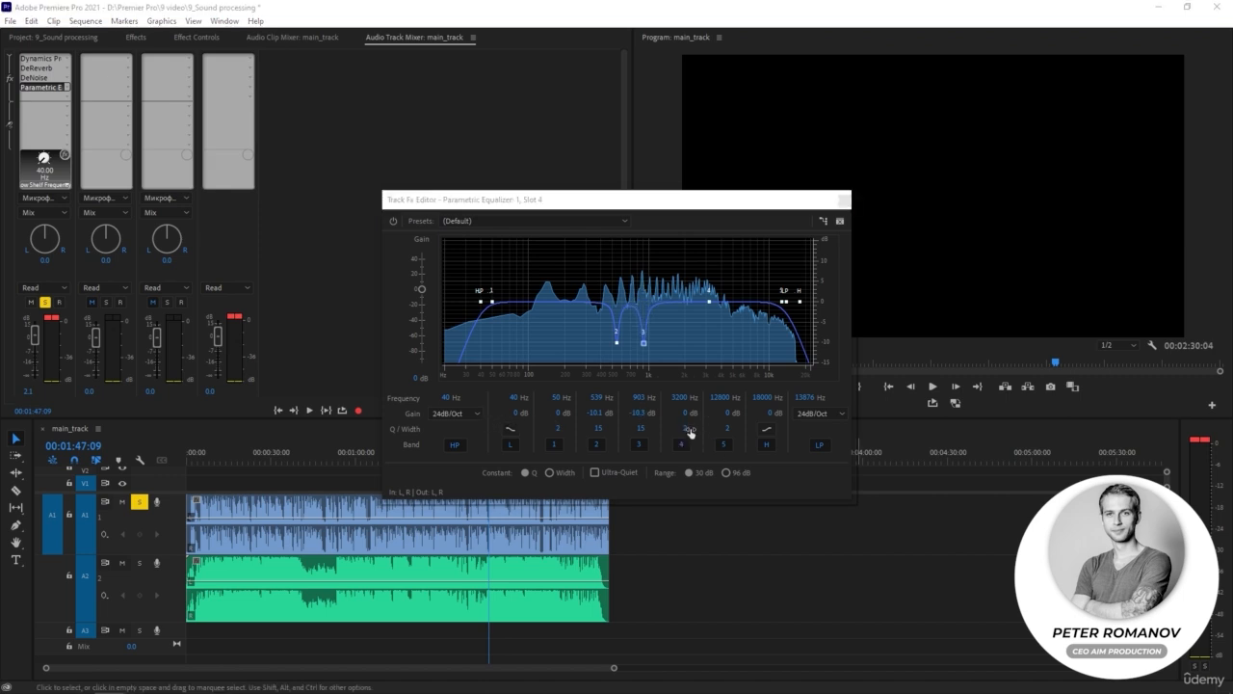
# Set band 4's Q to 15, sweep its boosted peak to 2474 Hz during playback, and cut its gain to -10.3 dB.
pyautogui.moveTo(686, 430); pyautogui.dragTo(777, 434)
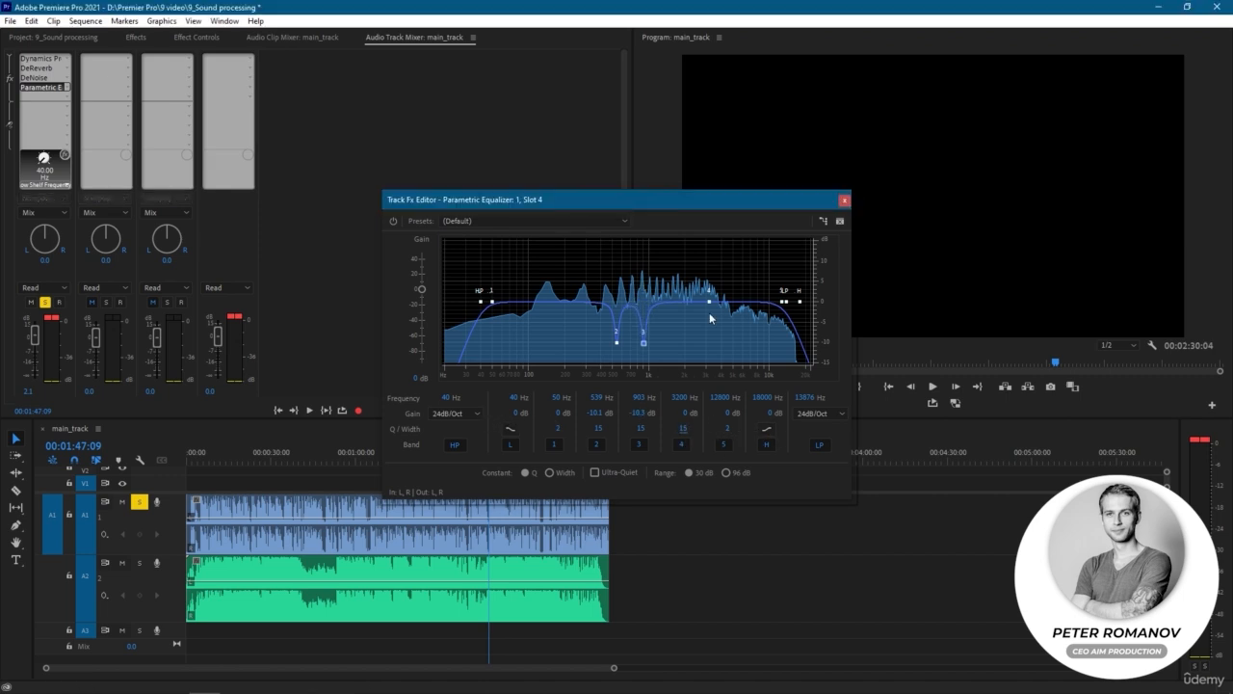
pyautogui.click(931, 388)
pyautogui.moveTo(709, 302); pyautogui.dragTo(697, 241)
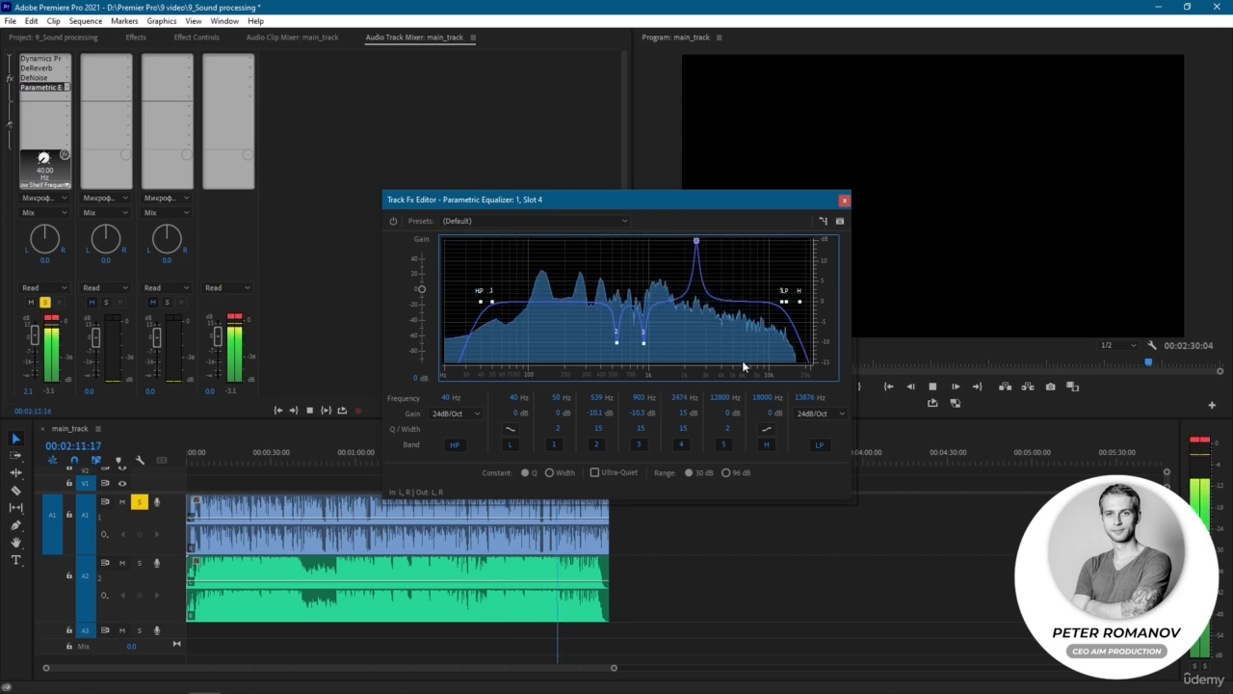
pyautogui.click(902, 407)
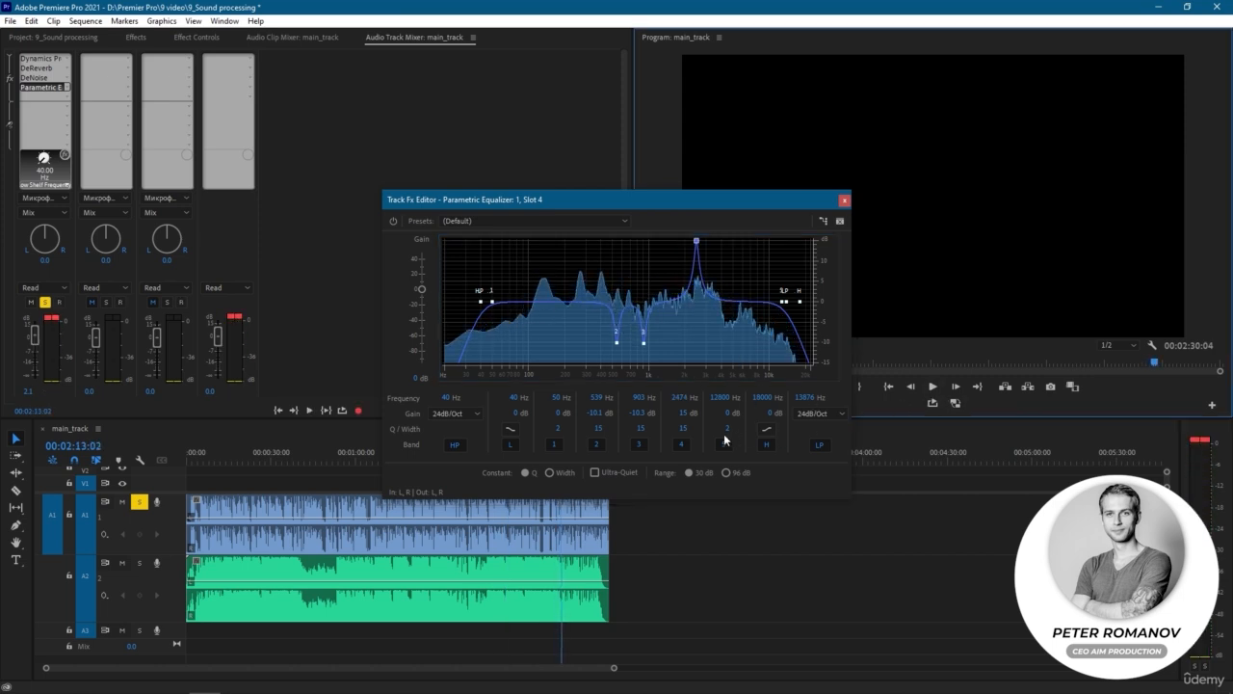
pyautogui.moveTo(690, 412); pyautogui.dragTo(530, 427)
# Compare the voice with the Parametric Equalizer bypassed and enabled while playing from about 00:00:33:18.
pyautogui.click(282, 453)
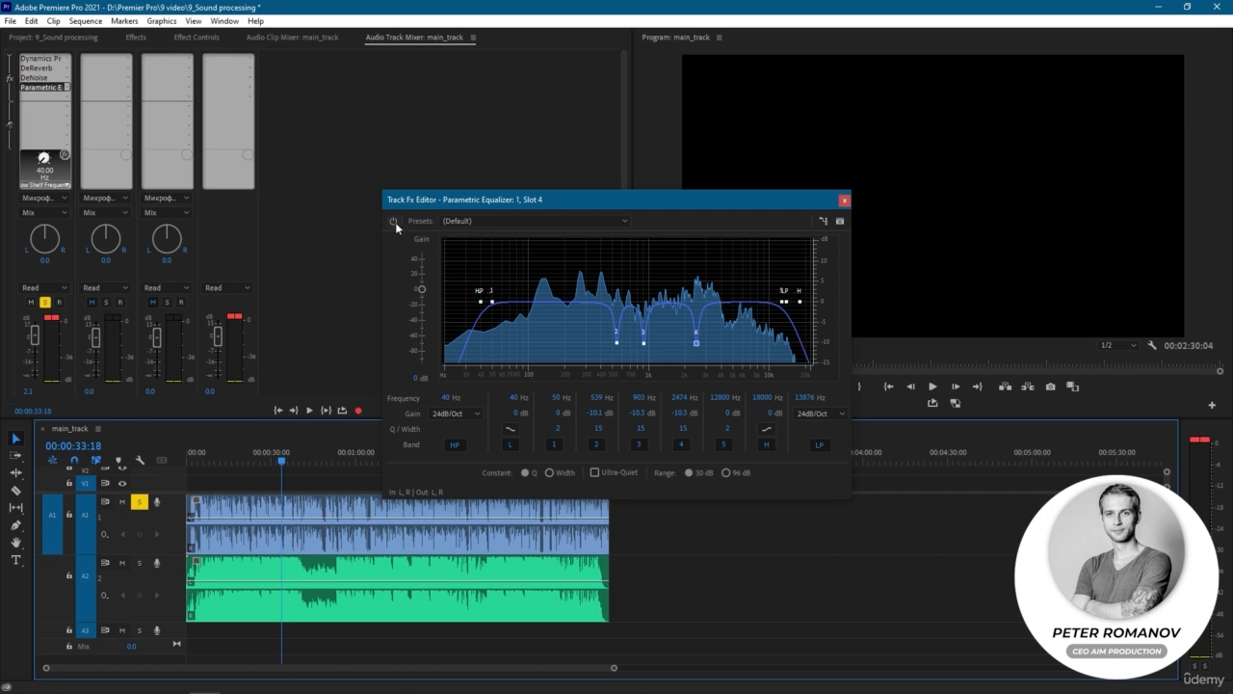
pyautogui.click(393, 221)
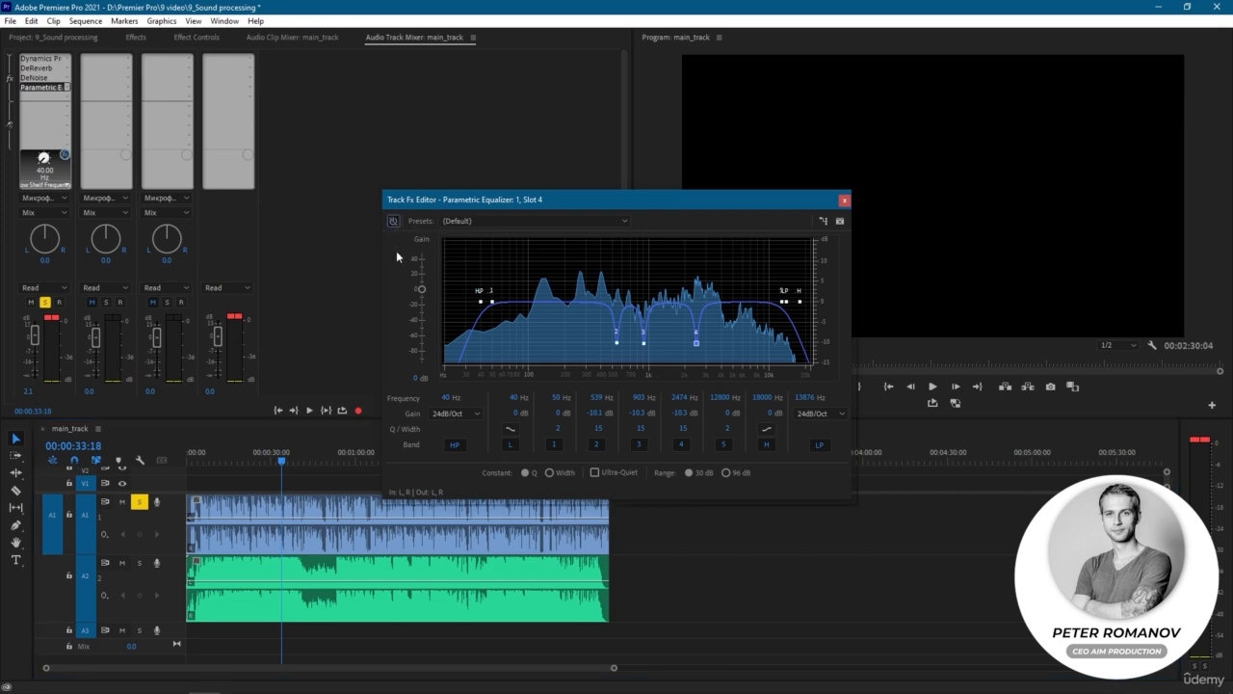
pyautogui.click(933, 387)
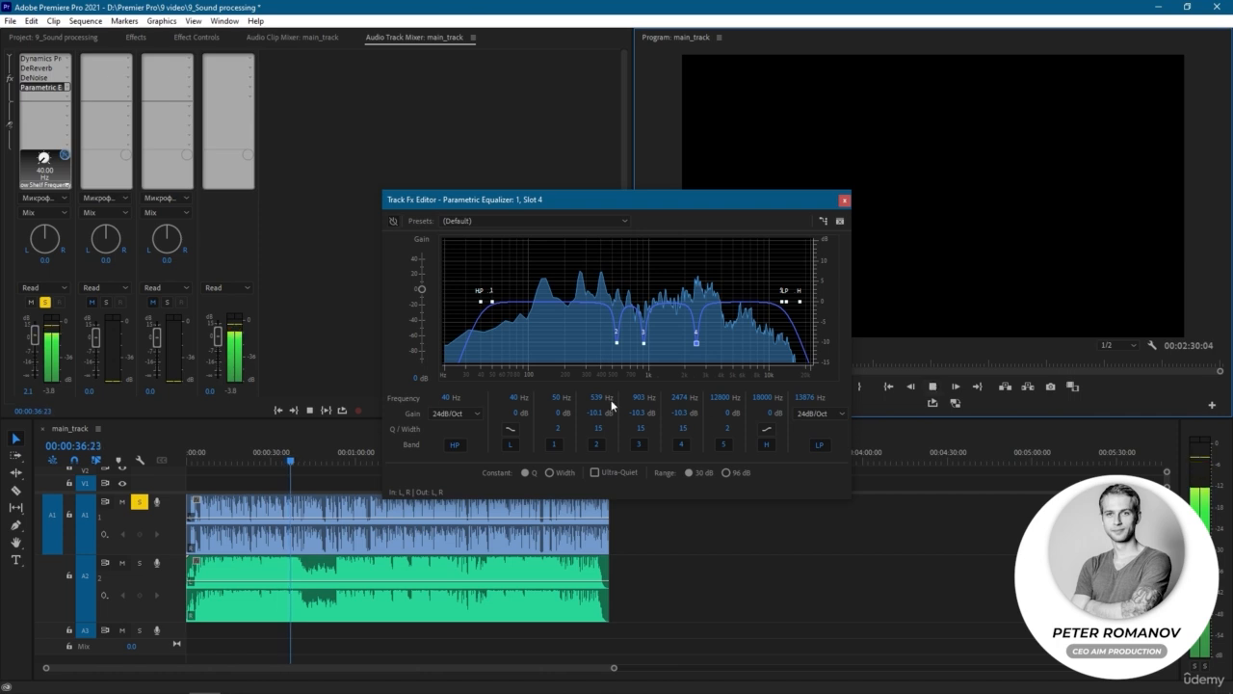
pyautogui.click(392, 221)
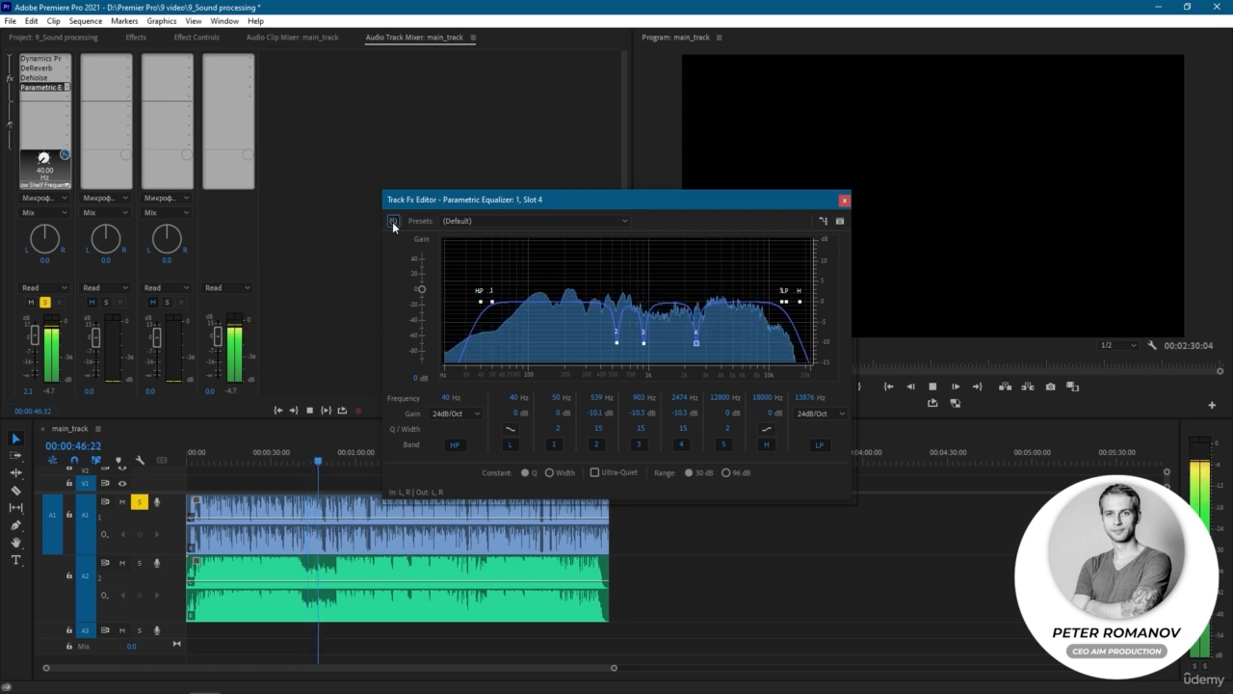
pyautogui.click(391, 223)
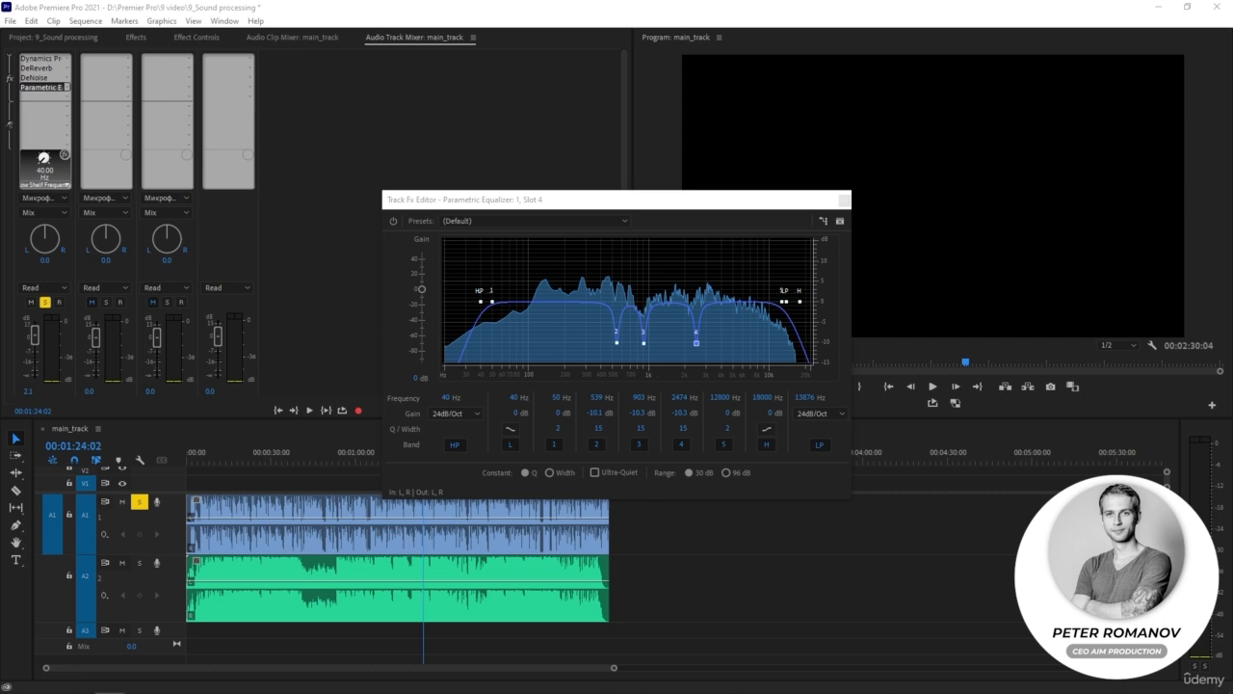
# Compare the voice track during playback with all four effects bypassed and with each one switched back on in turn.
pyautogui.click(64, 154)
pyautogui.click(52, 77)
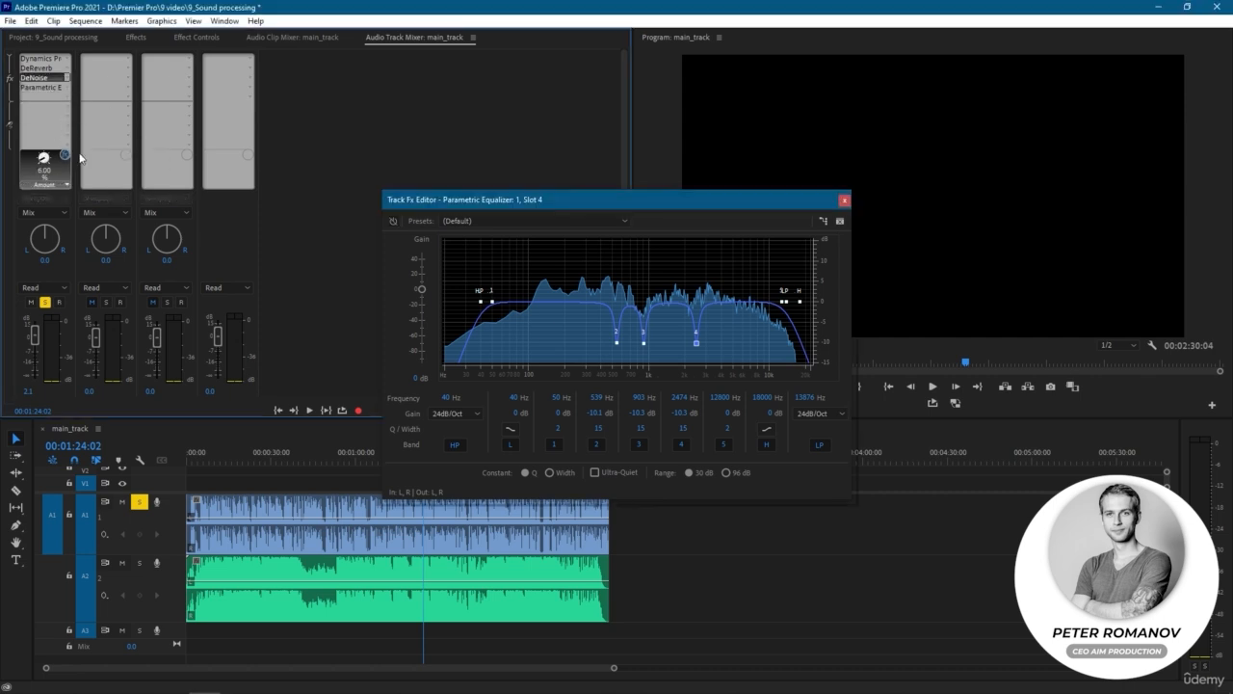
pyautogui.click(47, 68)
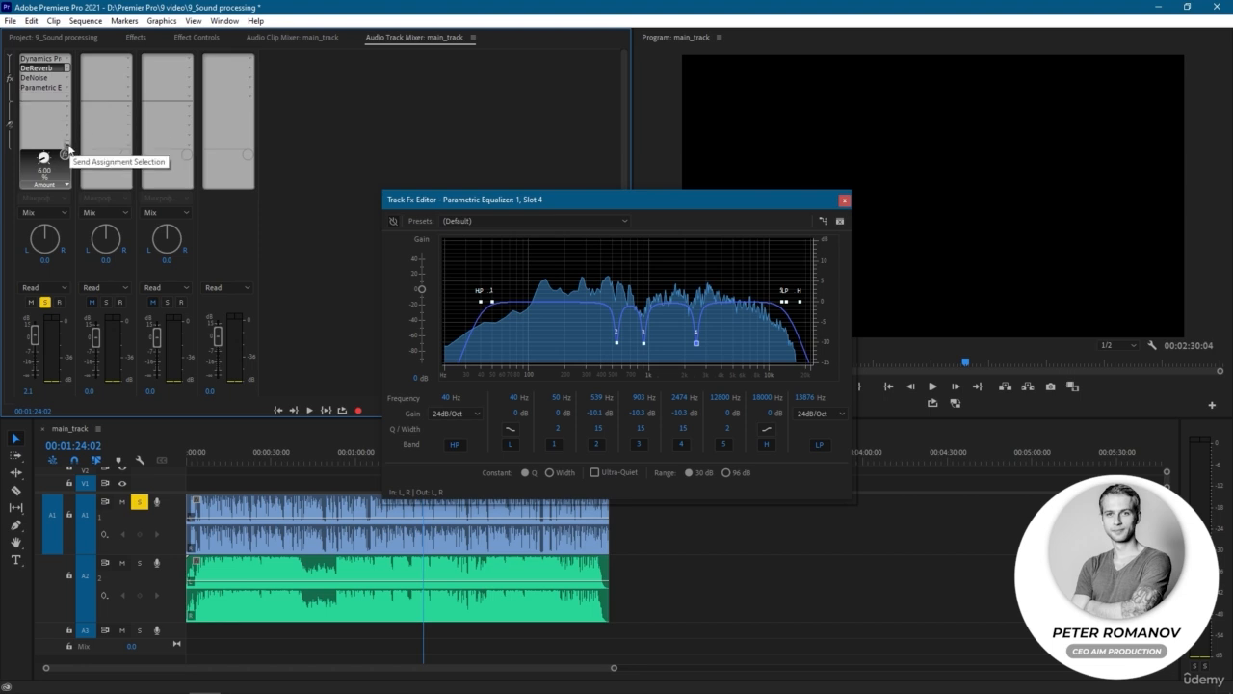
pyautogui.click(56, 59)
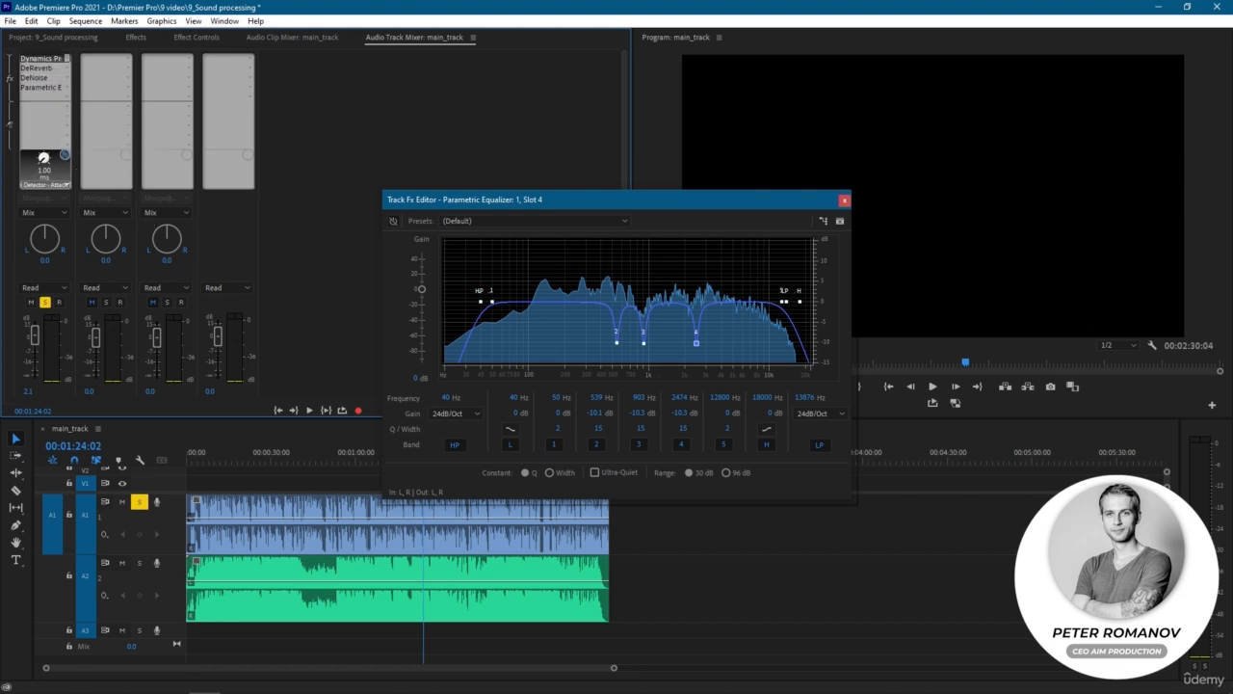
pyautogui.hotkey('alt', 'Tab')
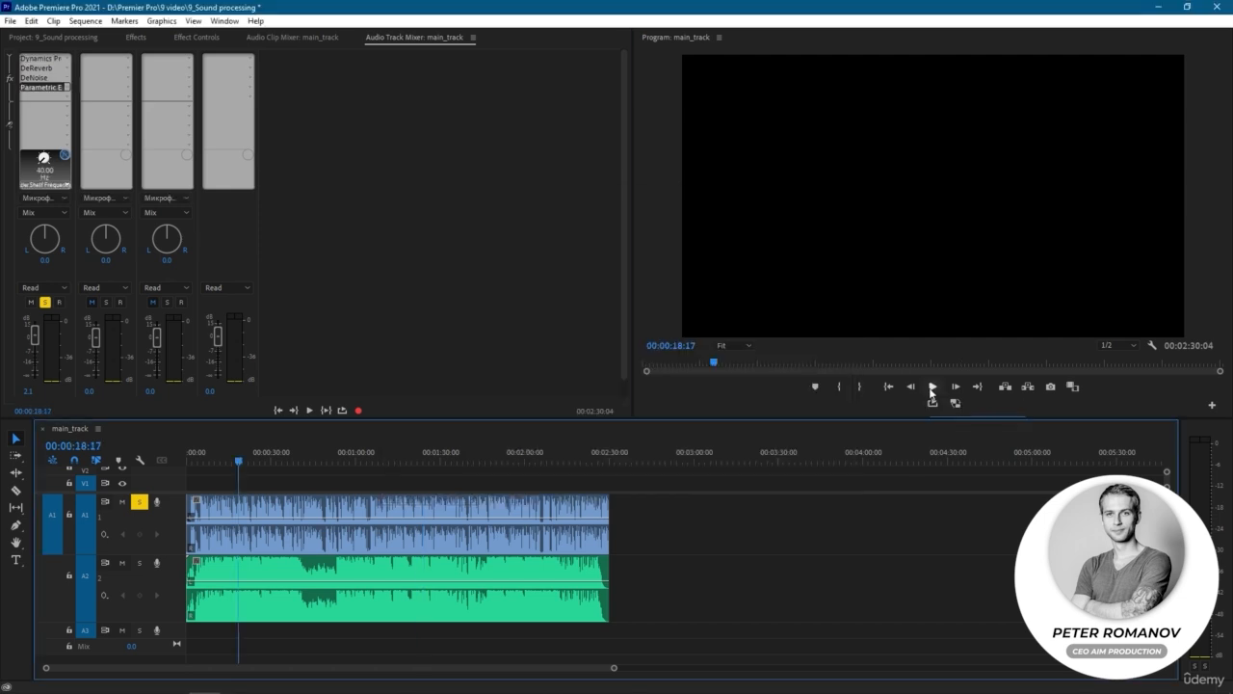
pyautogui.click(933, 386)
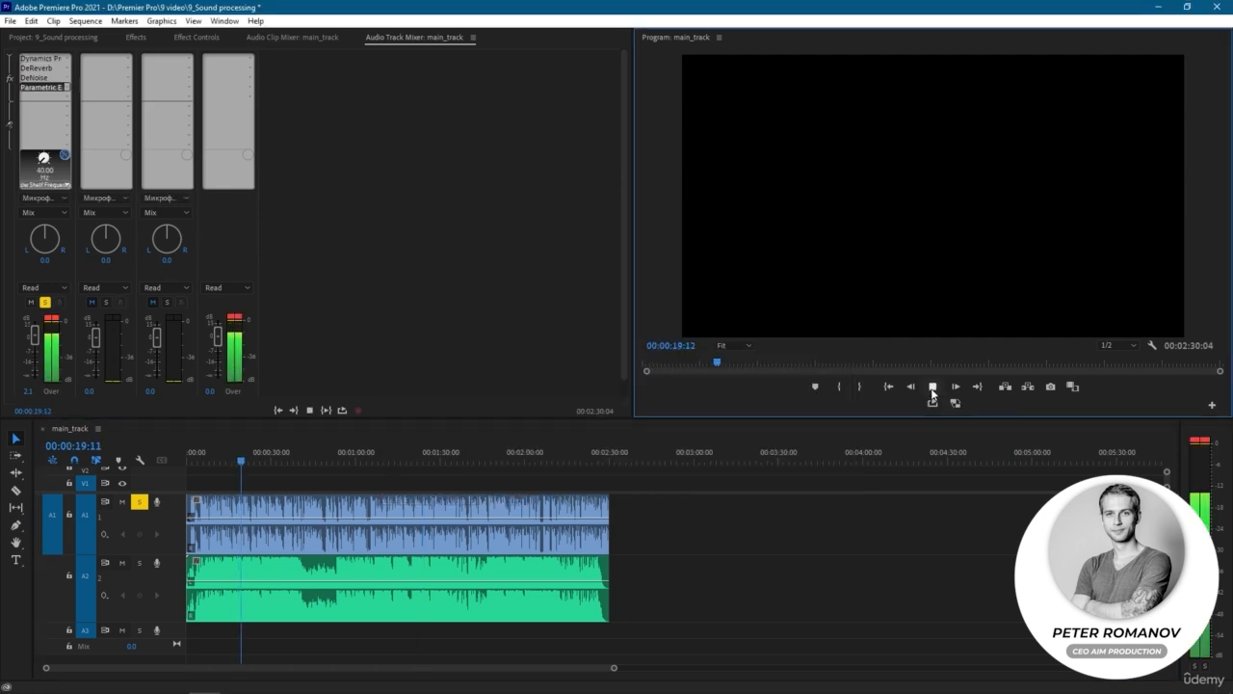
pyautogui.click(48, 58)
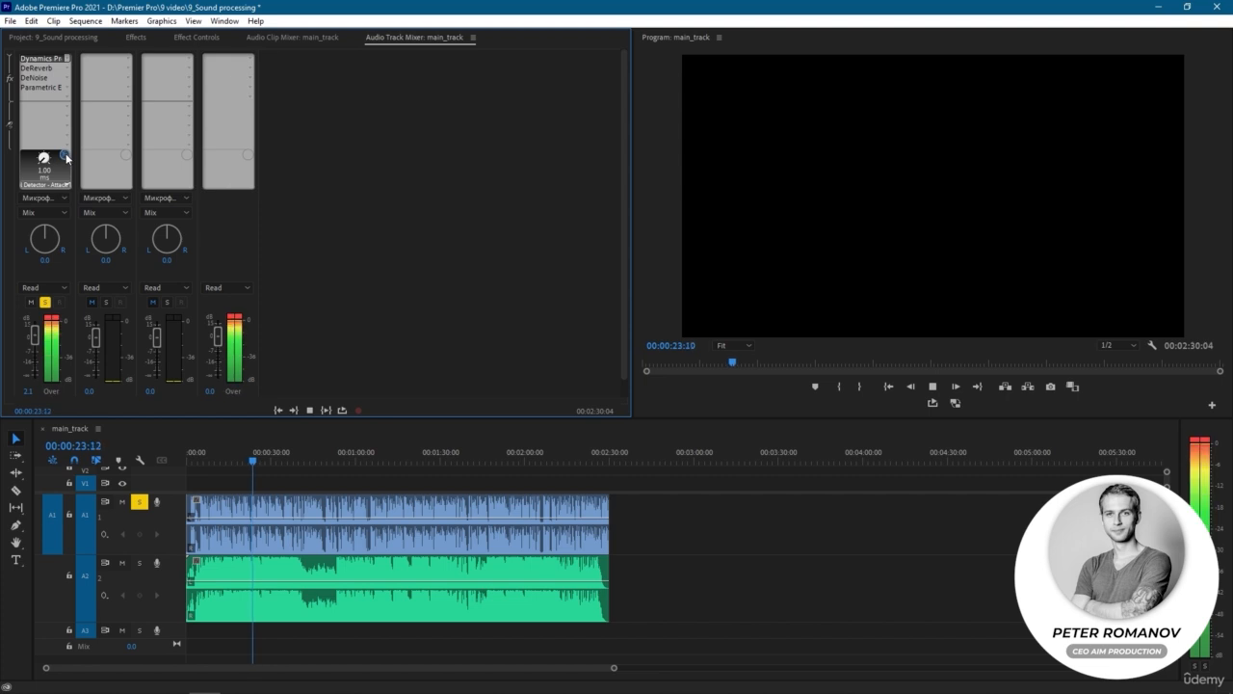
pyautogui.click(41, 68)
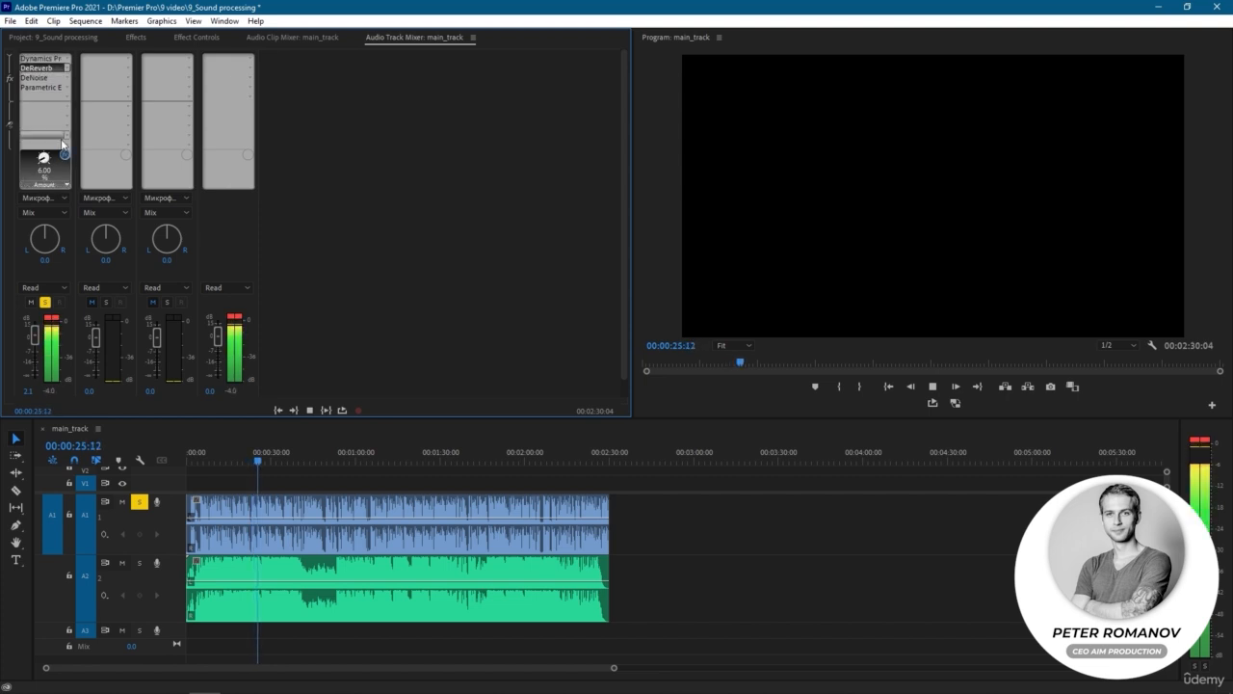
pyautogui.click(38, 79)
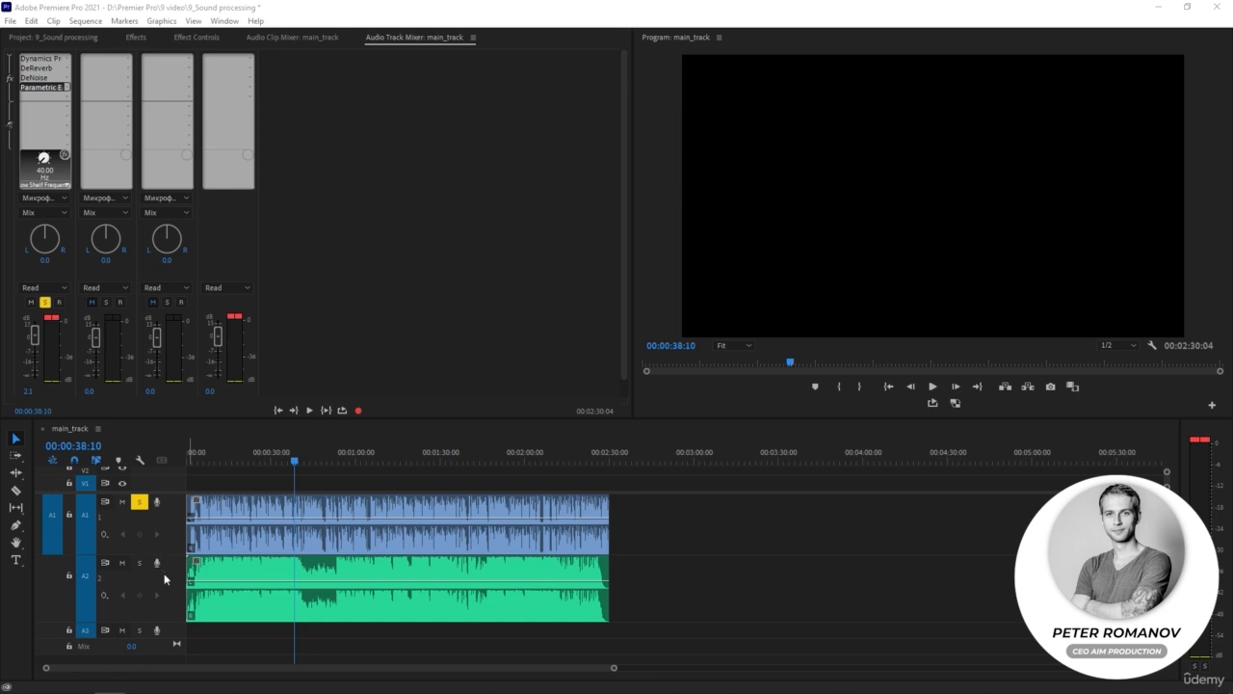
# Collapse the mixer's effects area, solo music track A2 instead of A1, and lower its volume to -28.5 dB during playback.
pyautogui.click(8, 55)
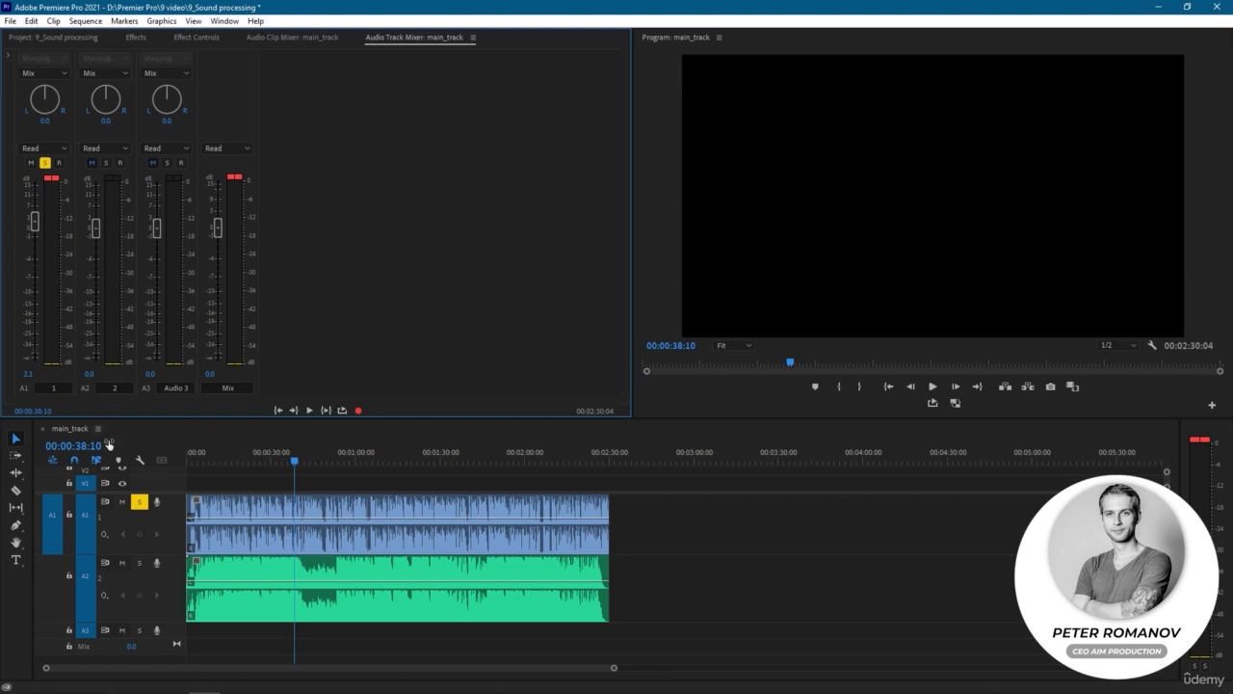
pyautogui.click(140, 502)
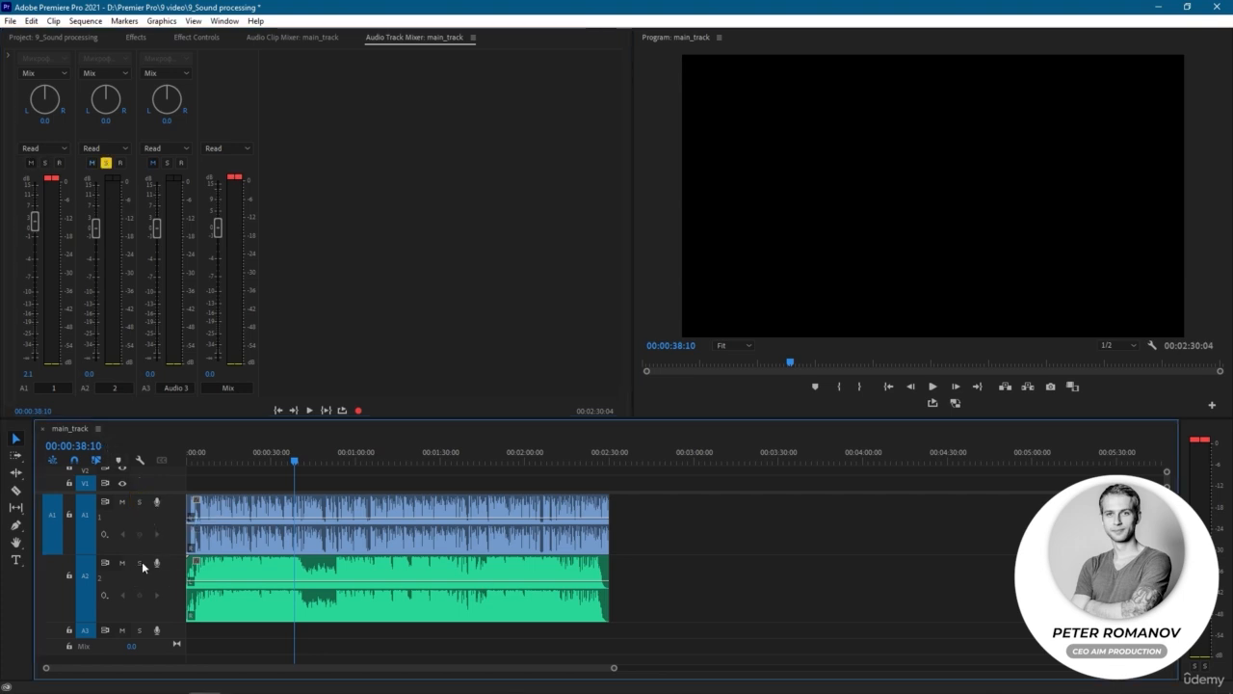
pyautogui.click(140, 562)
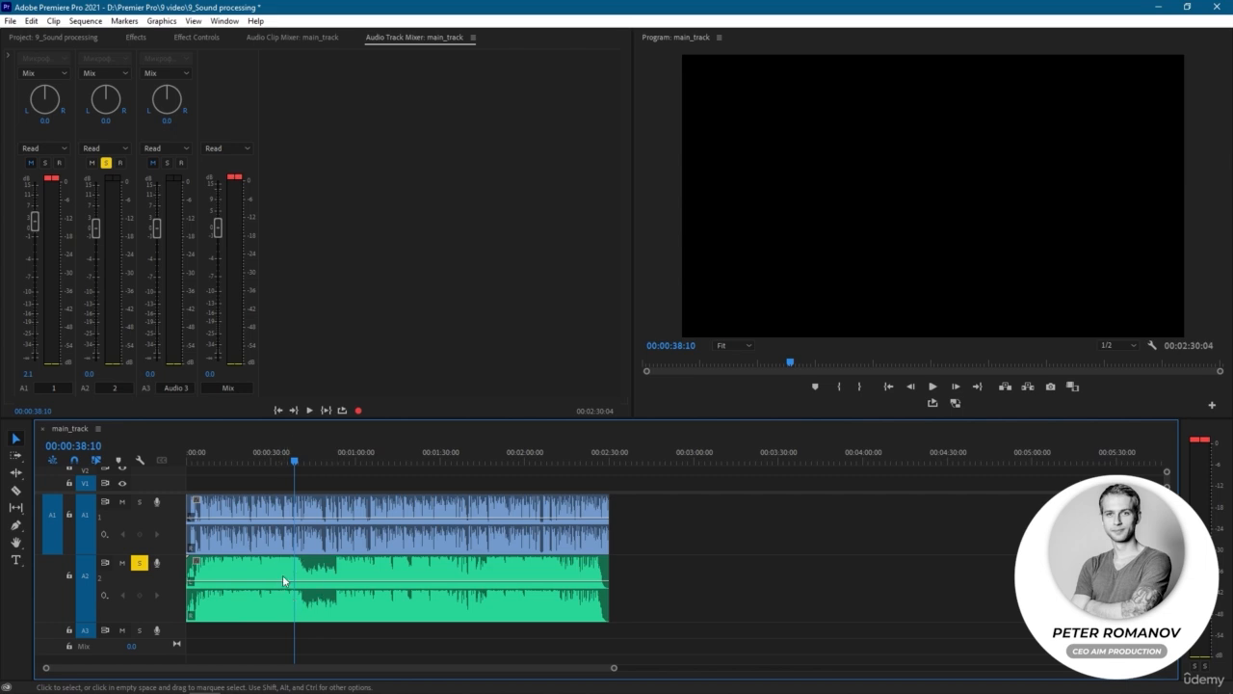
pyautogui.click(284, 574)
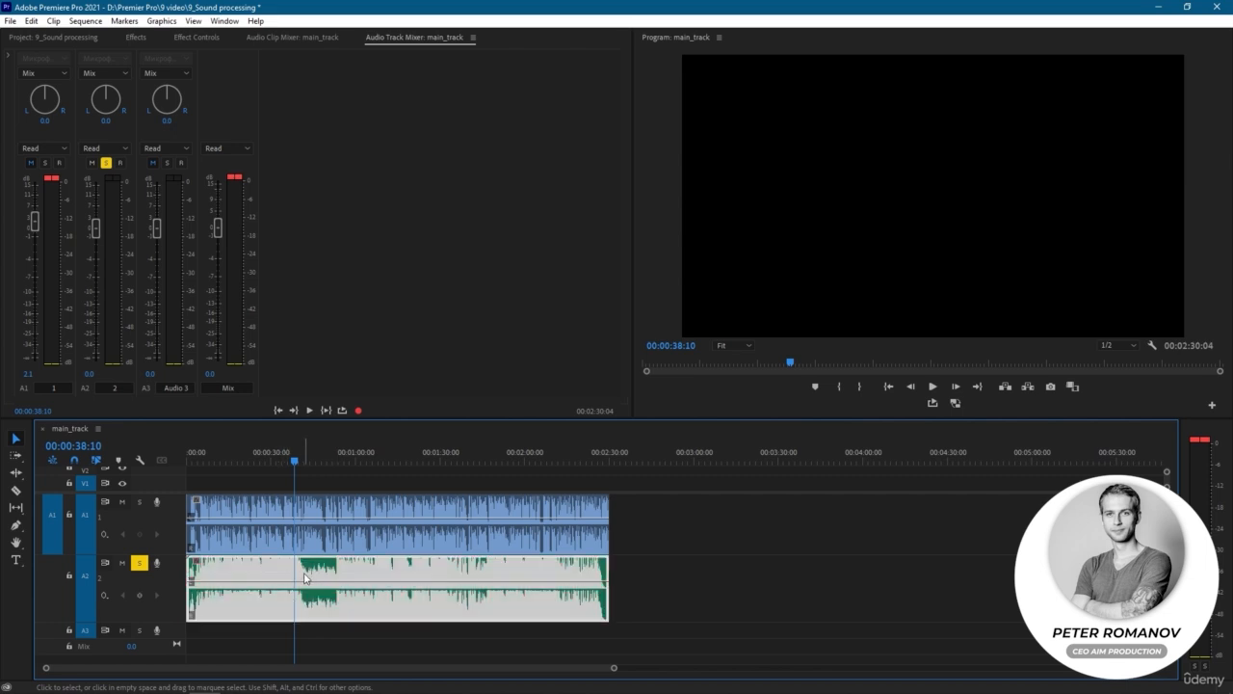
pyautogui.click(932, 387)
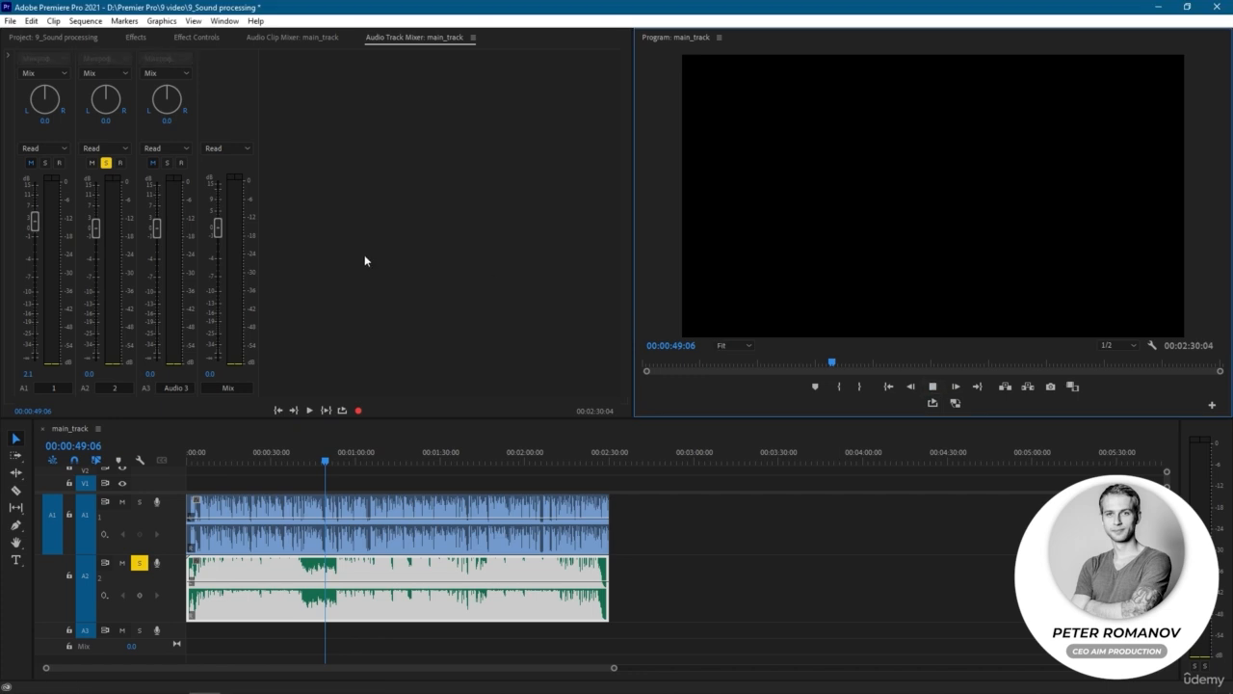
pyautogui.moveTo(97, 233); pyautogui.dragTo(100, 343)
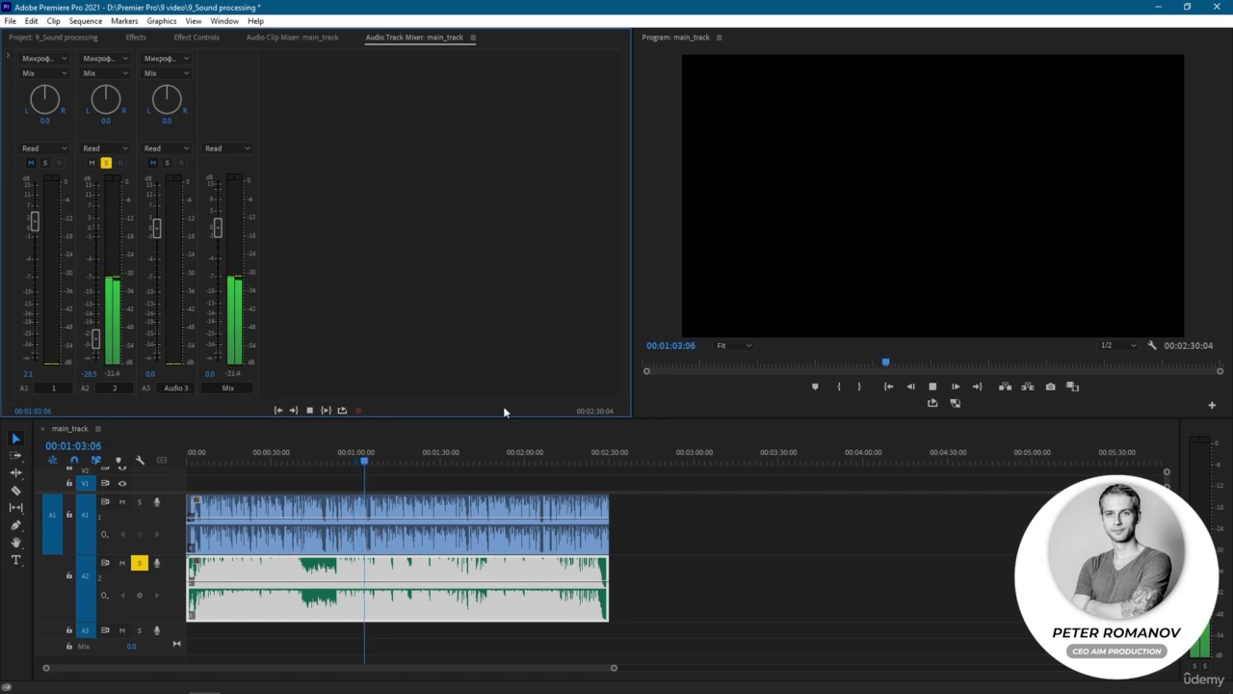
pyautogui.click(932, 386)
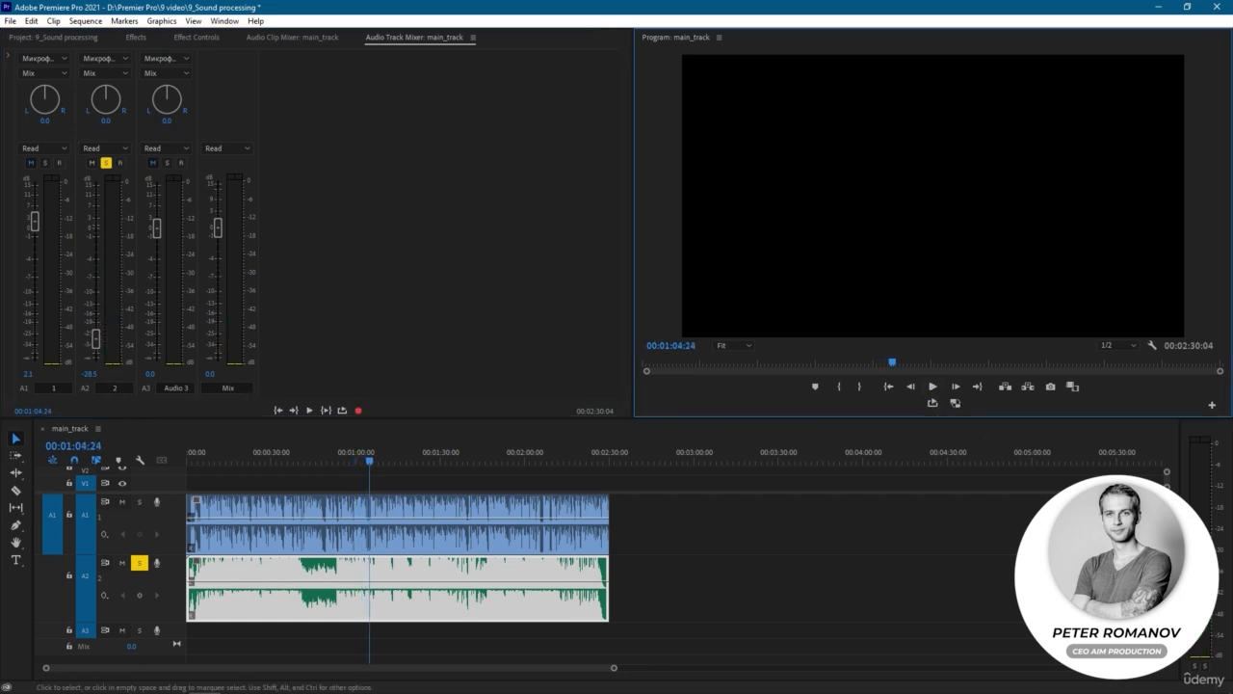
# Unsolo music track A2 and play the voice and music together to check their balance.
pyautogui.click(140, 567)
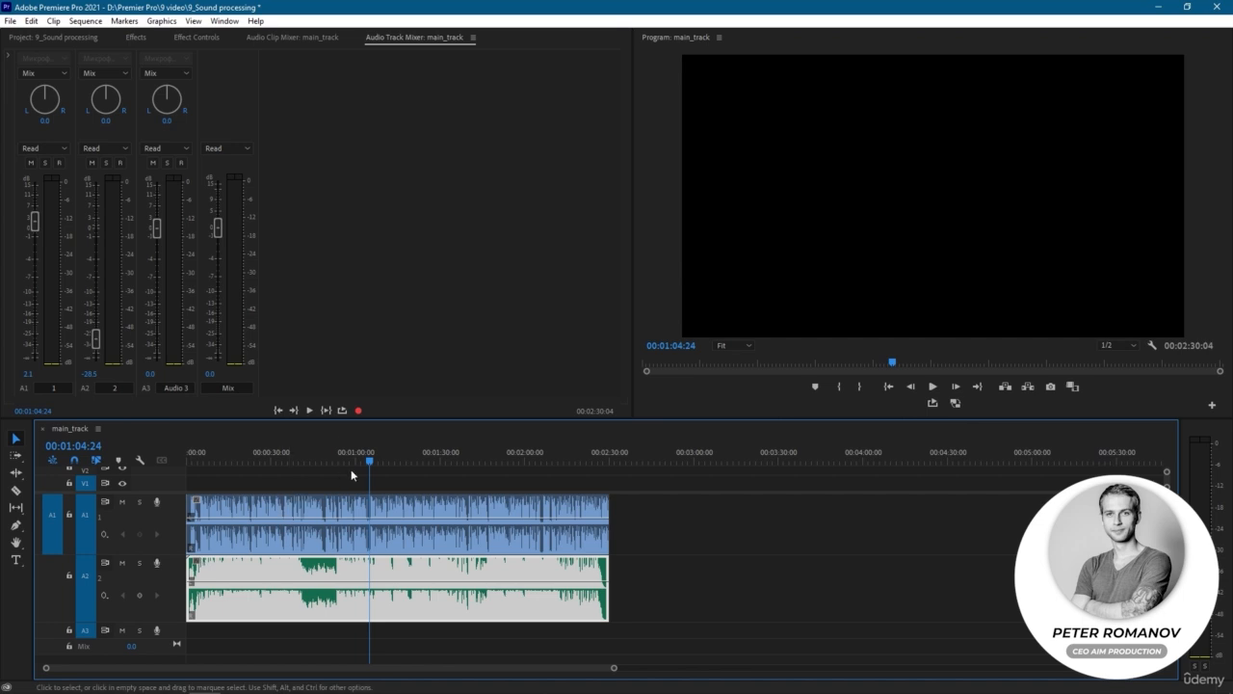
pyautogui.click(932, 387)
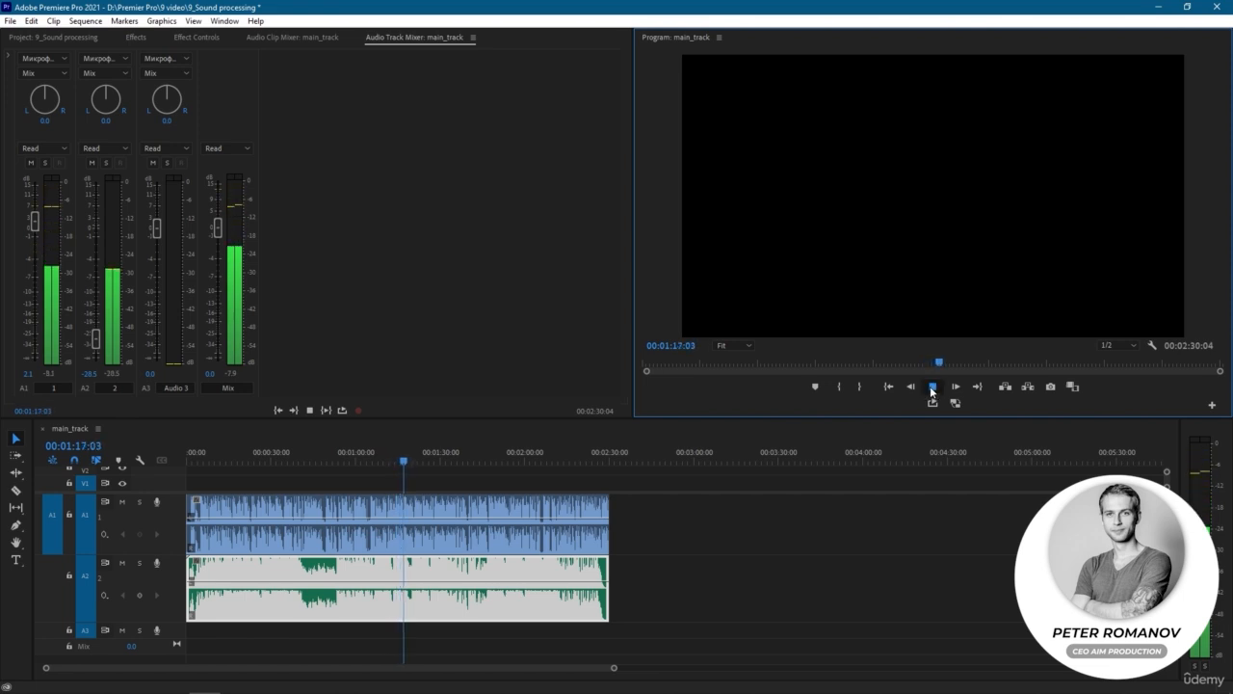
pyautogui.click(930, 388)
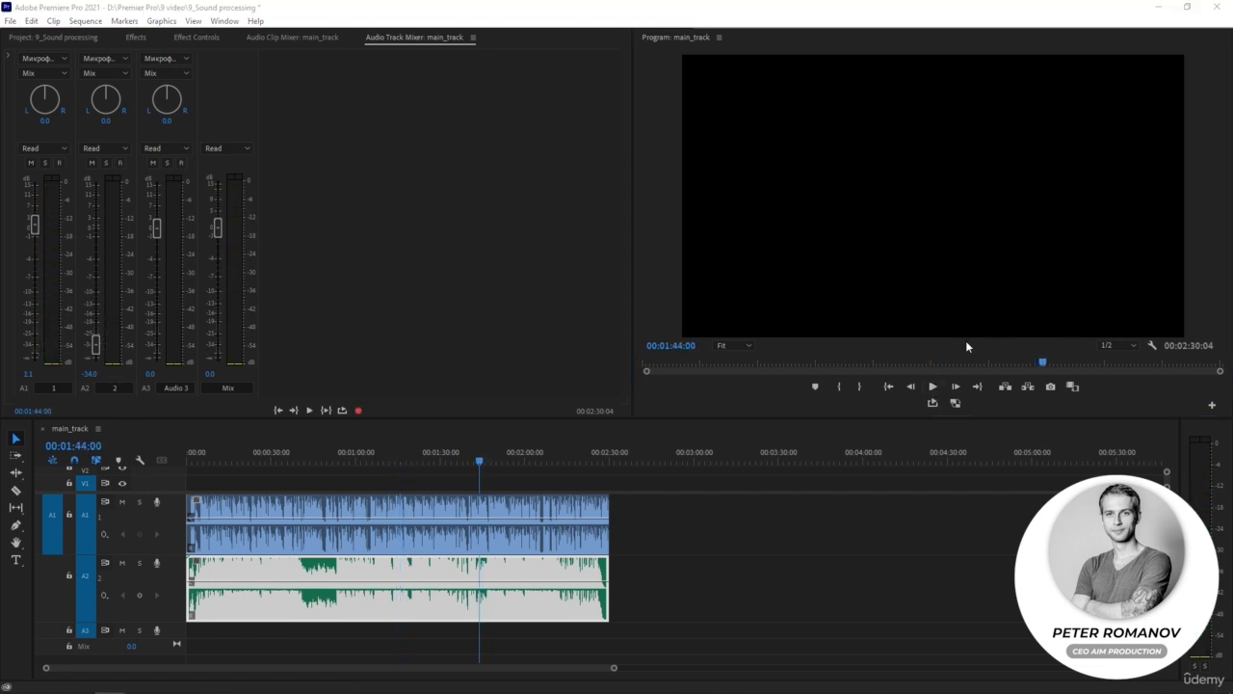
# Expand the mixer's effects area and add a Parametric Equalizer to the first effect slot of music track A2.
pyautogui.click(48, 75)
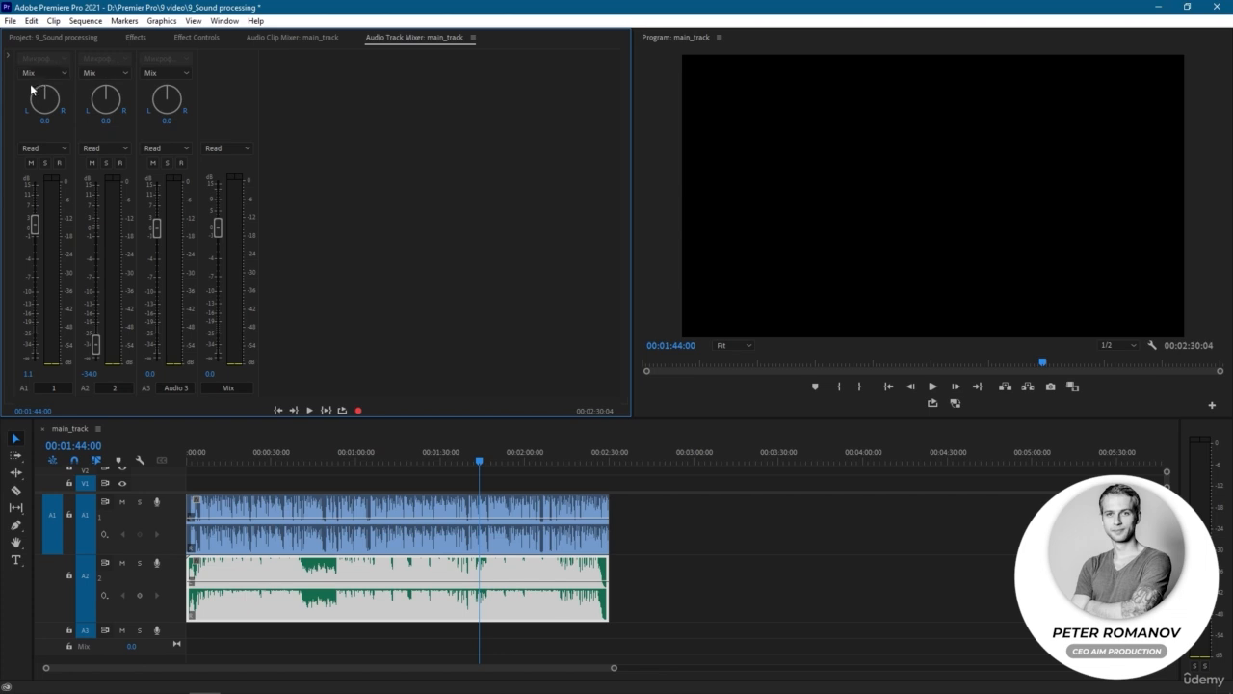
pyautogui.click(8, 58)
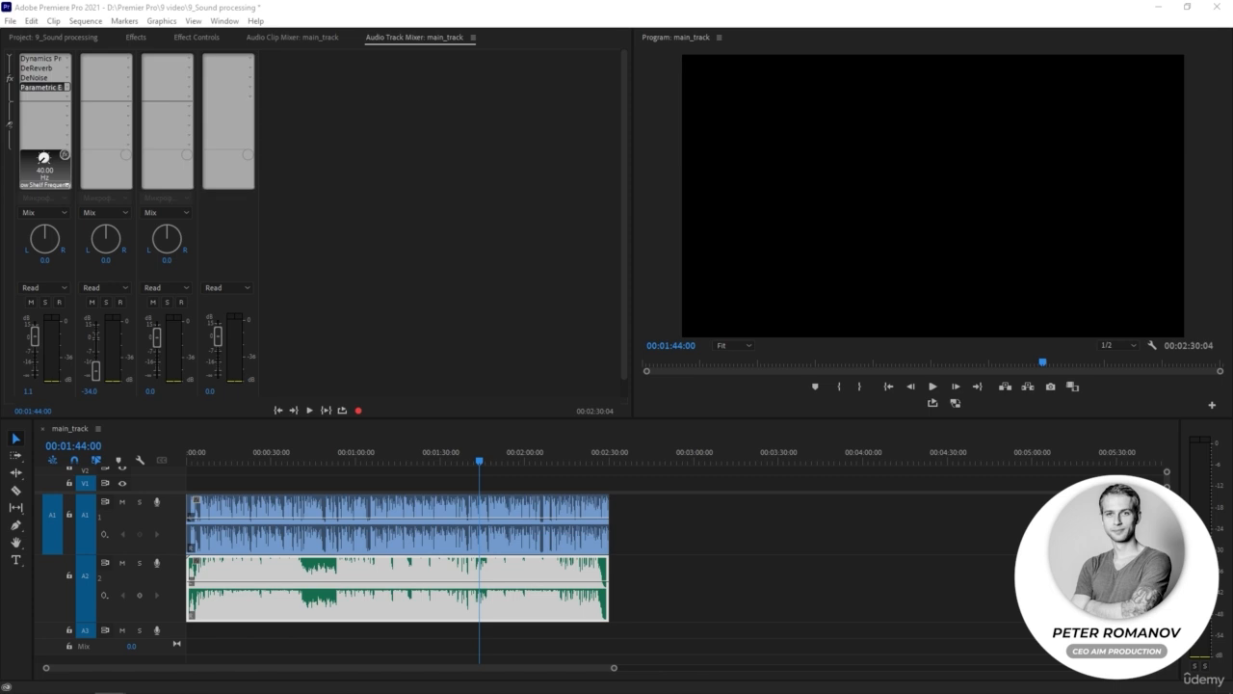
pyautogui.click(109, 58)
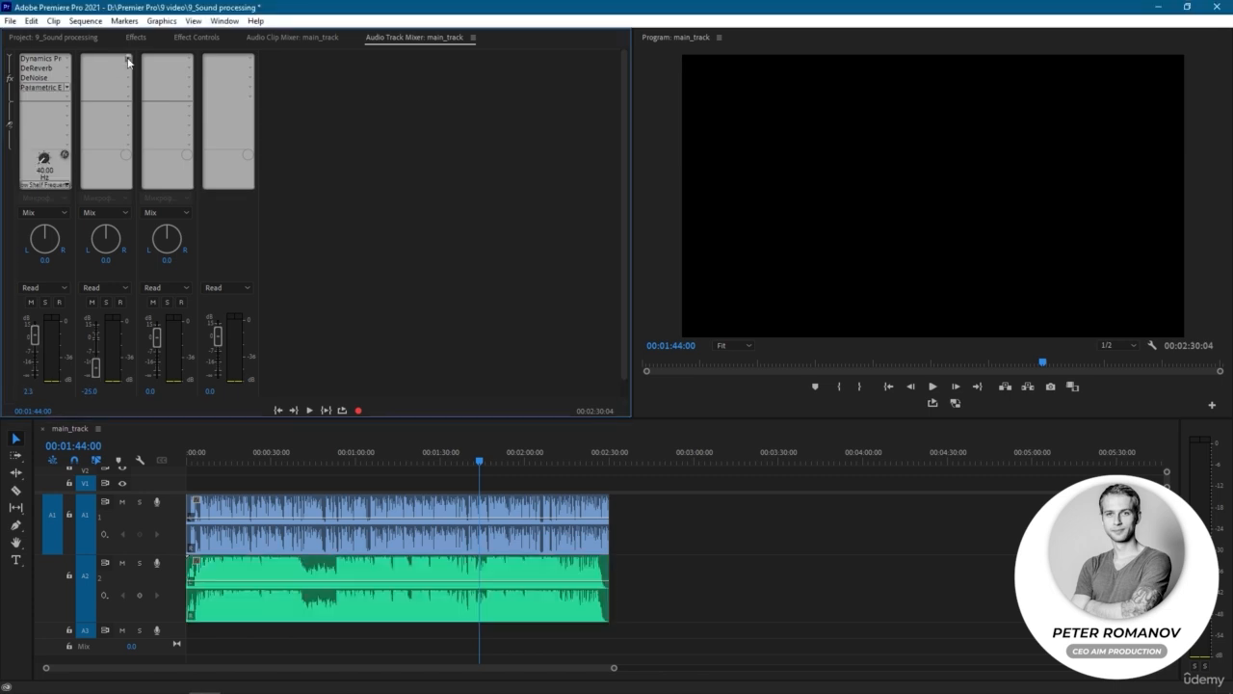
pyautogui.click(129, 61)
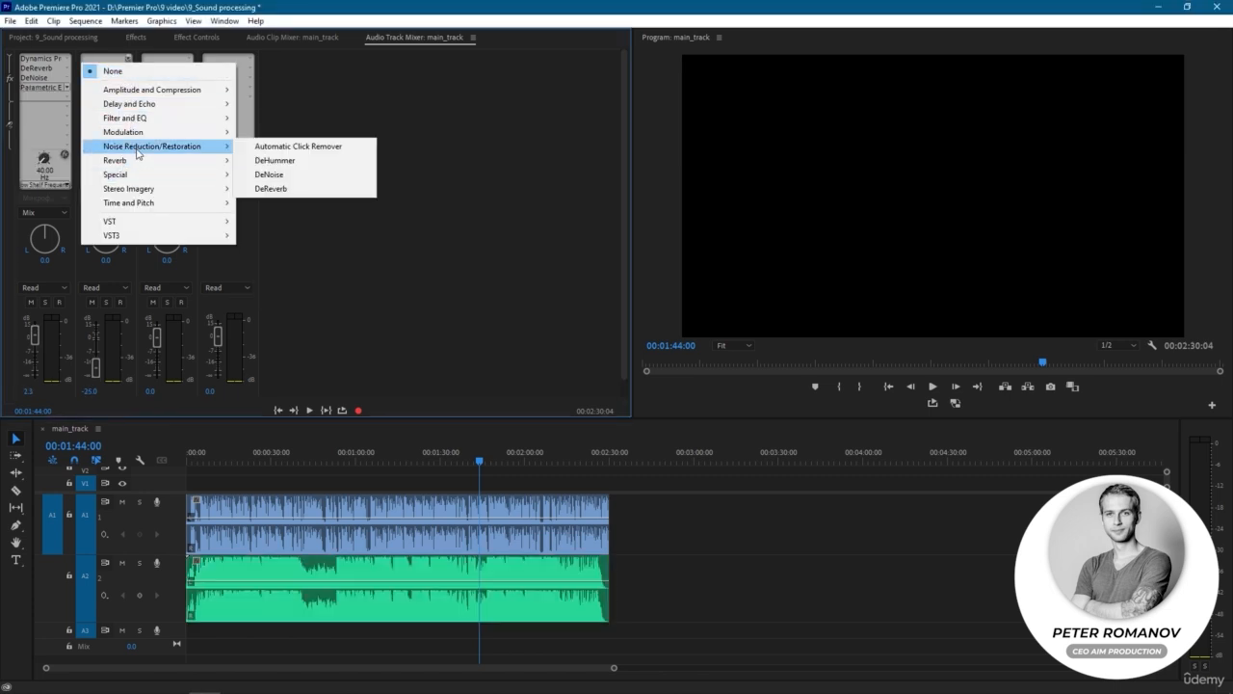
pyautogui.moveTo(149, 119)
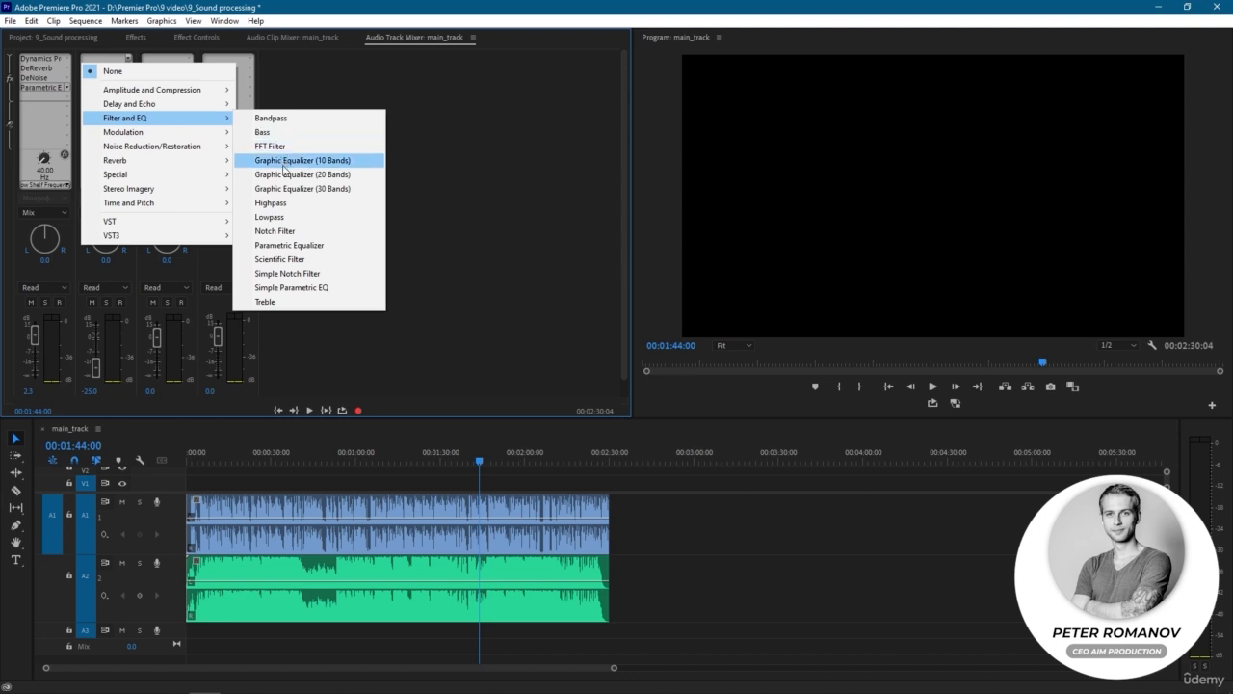
pyautogui.click(286, 246)
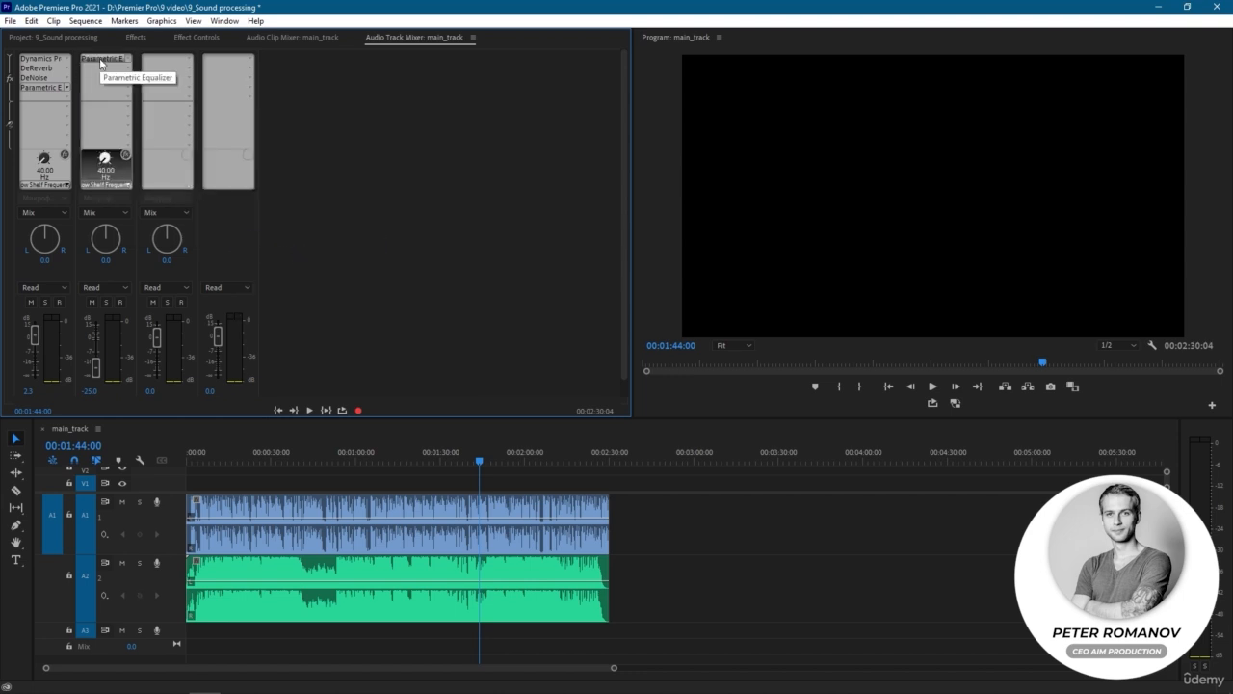
# Enable the high-pass and low-pass bands in the music track's Parametric Equalizer and set the high-pass frequency to 100 Hz.
pyautogui.doubleClick(106, 58)
pyautogui.click(455, 444)
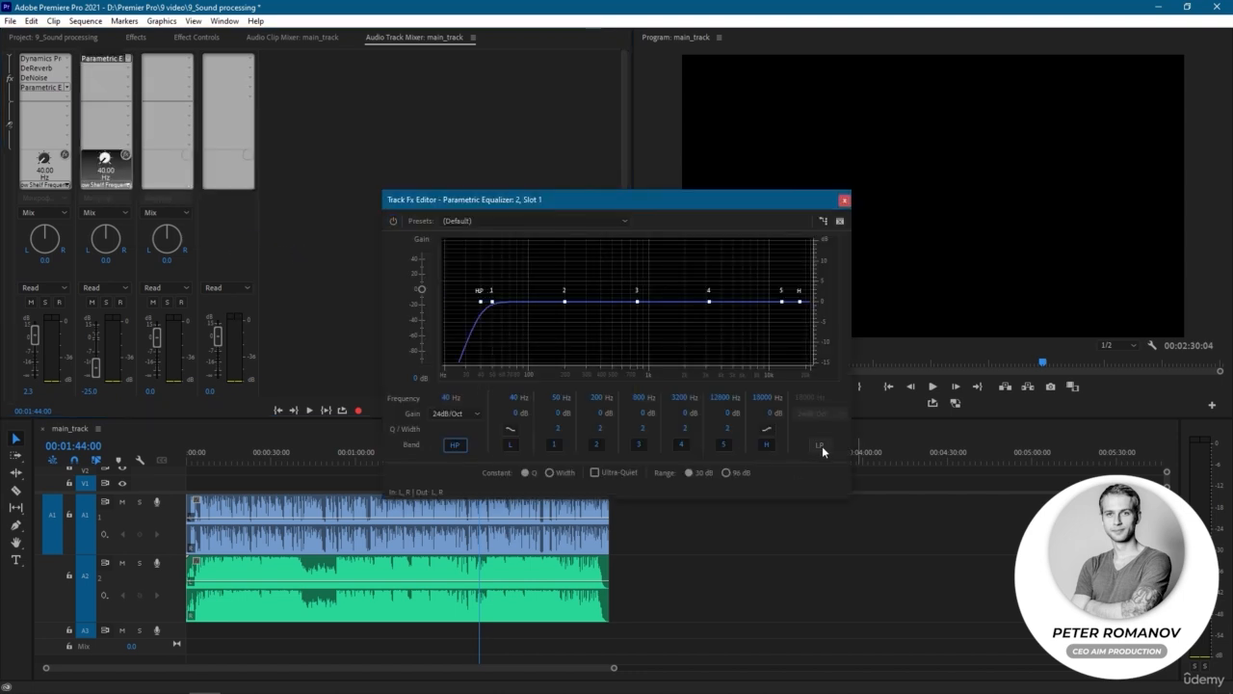
pyautogui.click(821, 444)
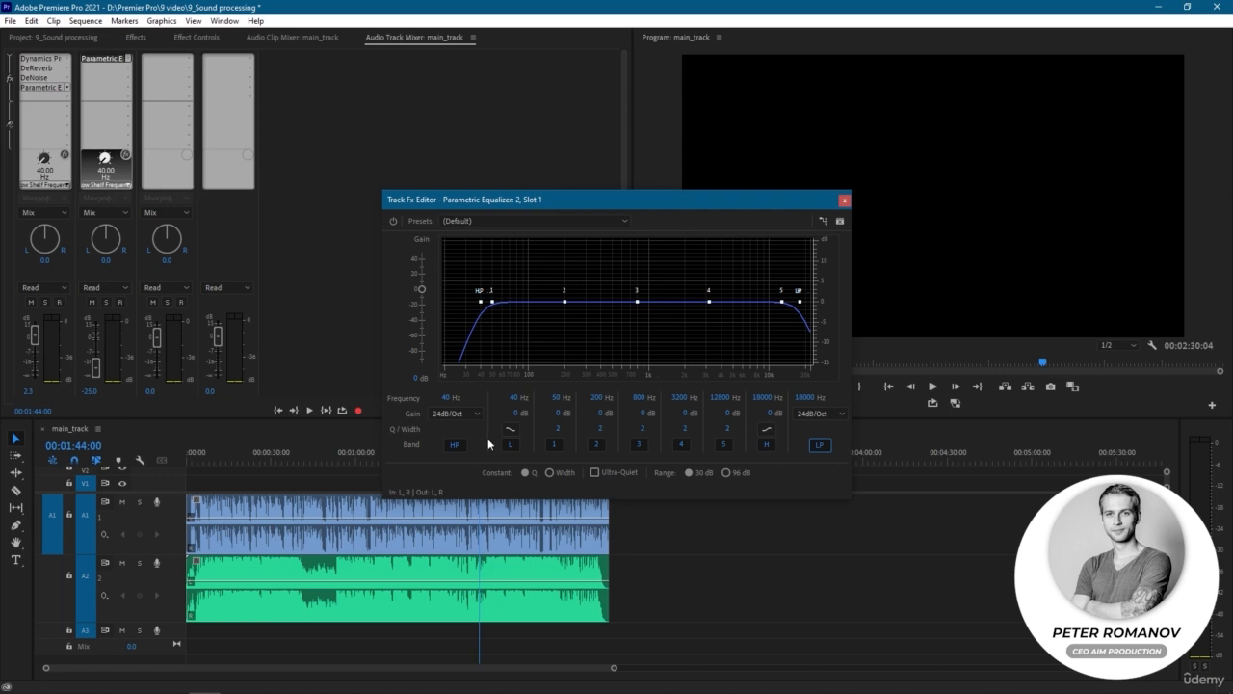
pyautogui.moveTo(453, 403); pyautogui.dragTo(482, 403)
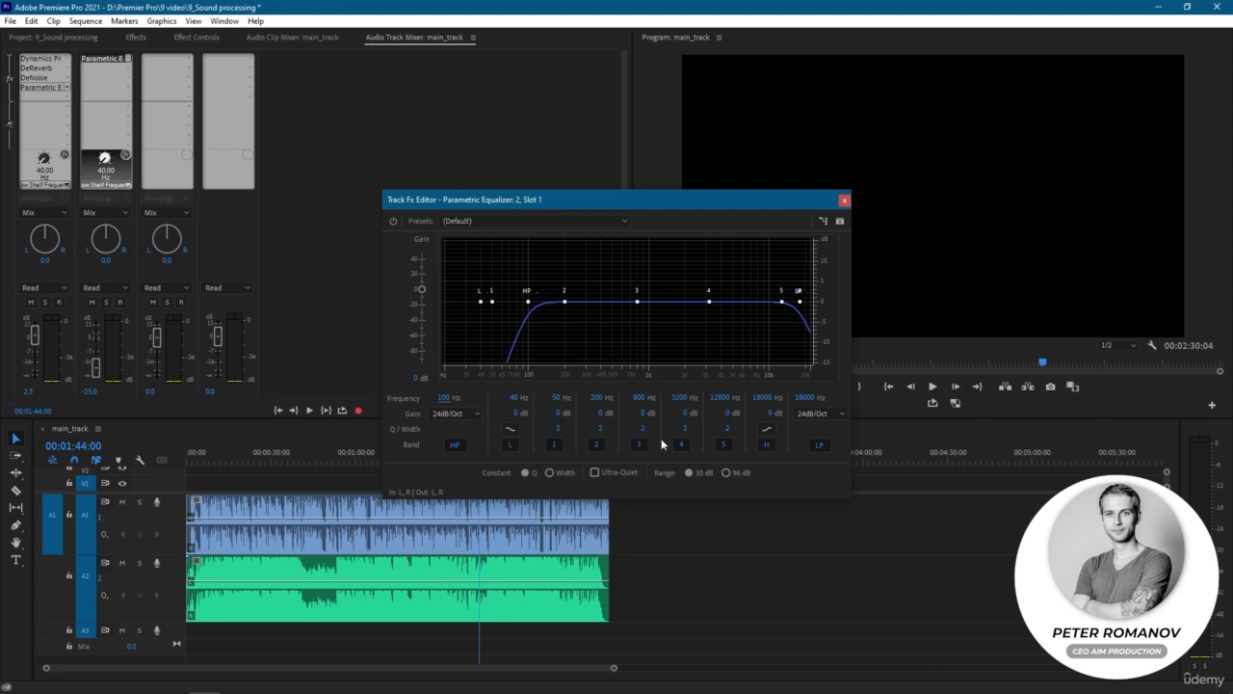
# Lower the music equalizer's low-pass frequency to 8244 Hz and set track A2's volume to -5.2 dB during playback.
pyautogui.hotkey('alt', 'Tab')
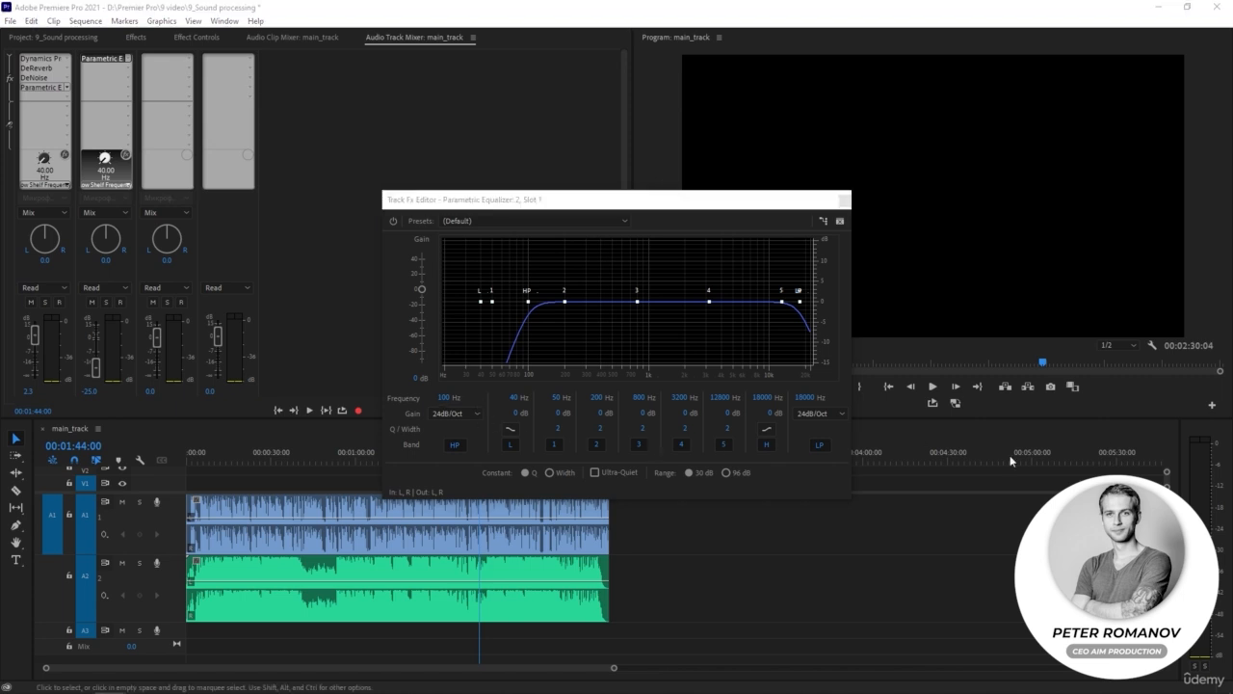
pyautogui.moveTo(814, 404); pyautogui.dragTo(795, 409)
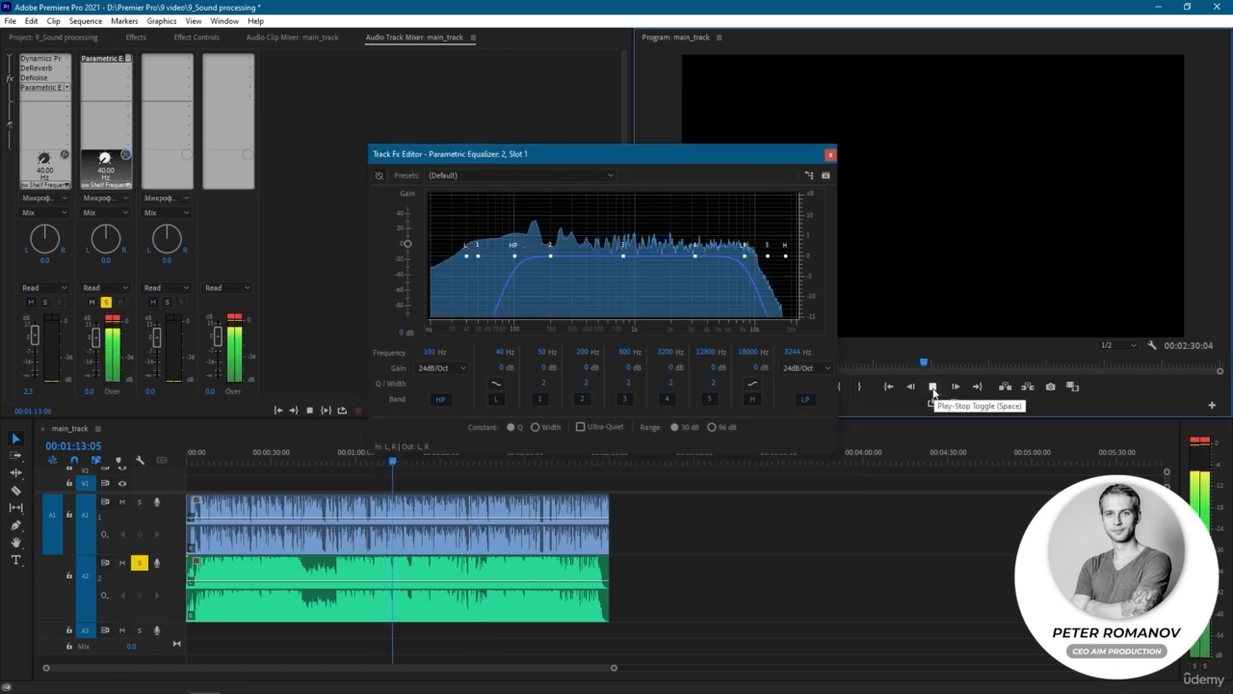
pyautogui.moveTo(96, 342); pyautogui.dragTo(98, 354)
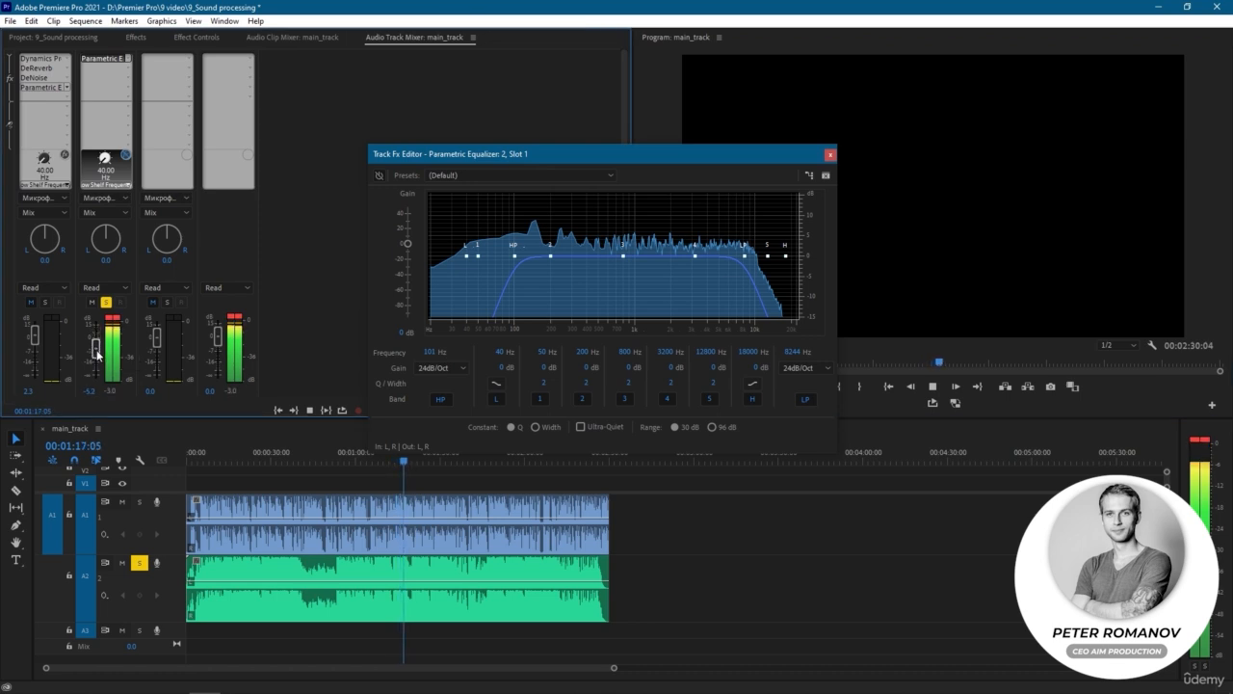
# Switch the music track's Parametric Equalizer back on and set its low band frequency to 40 Hz.
pyautogui.click(380, 176)
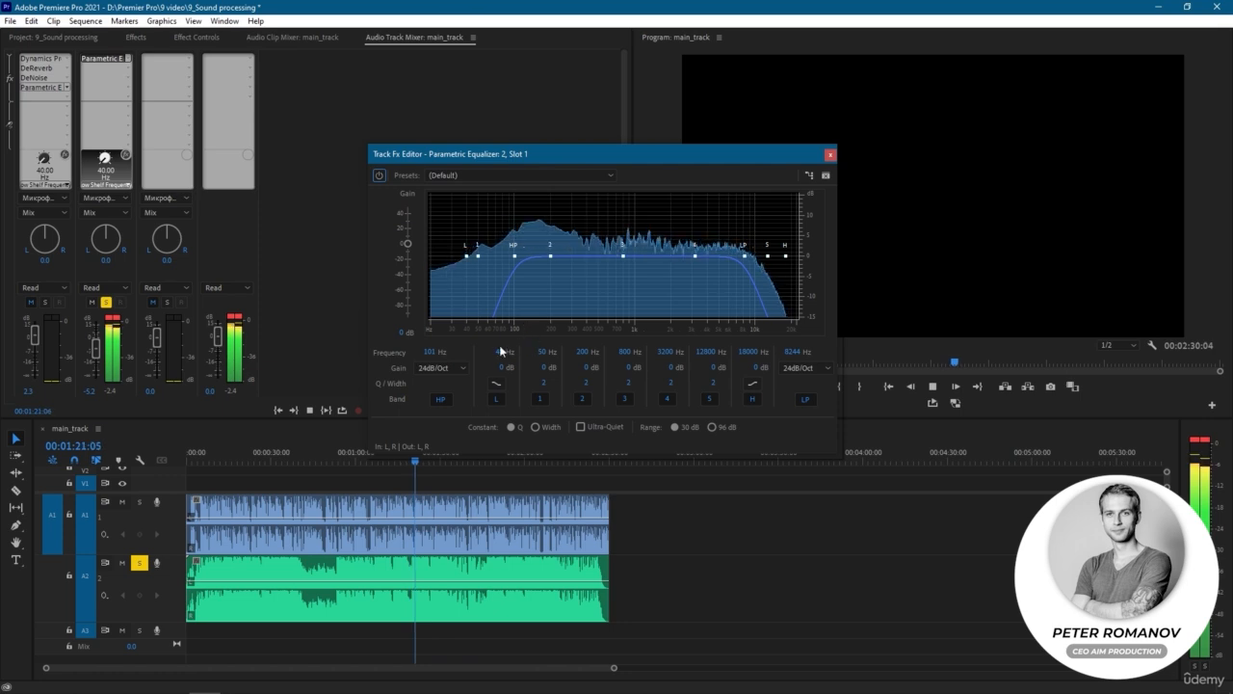
pyautogui.moveTo(508, 359); pyautogui.dragTo(504, 359)
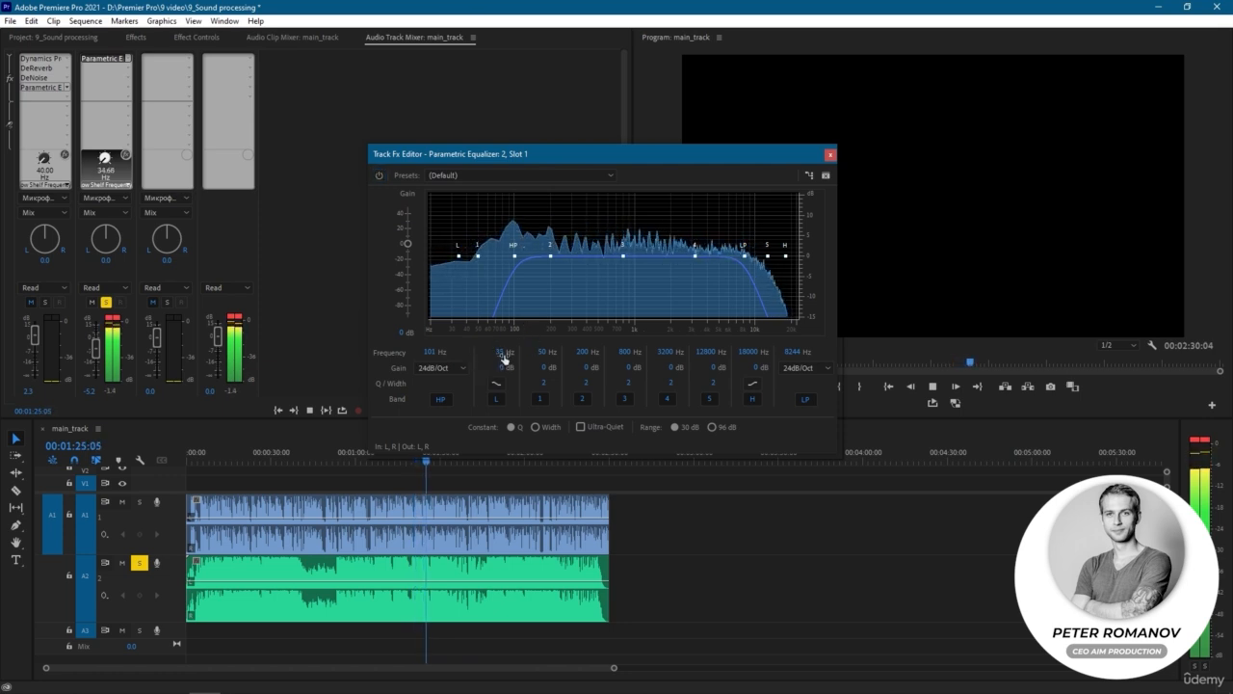
pyautogui.click(504, 354)
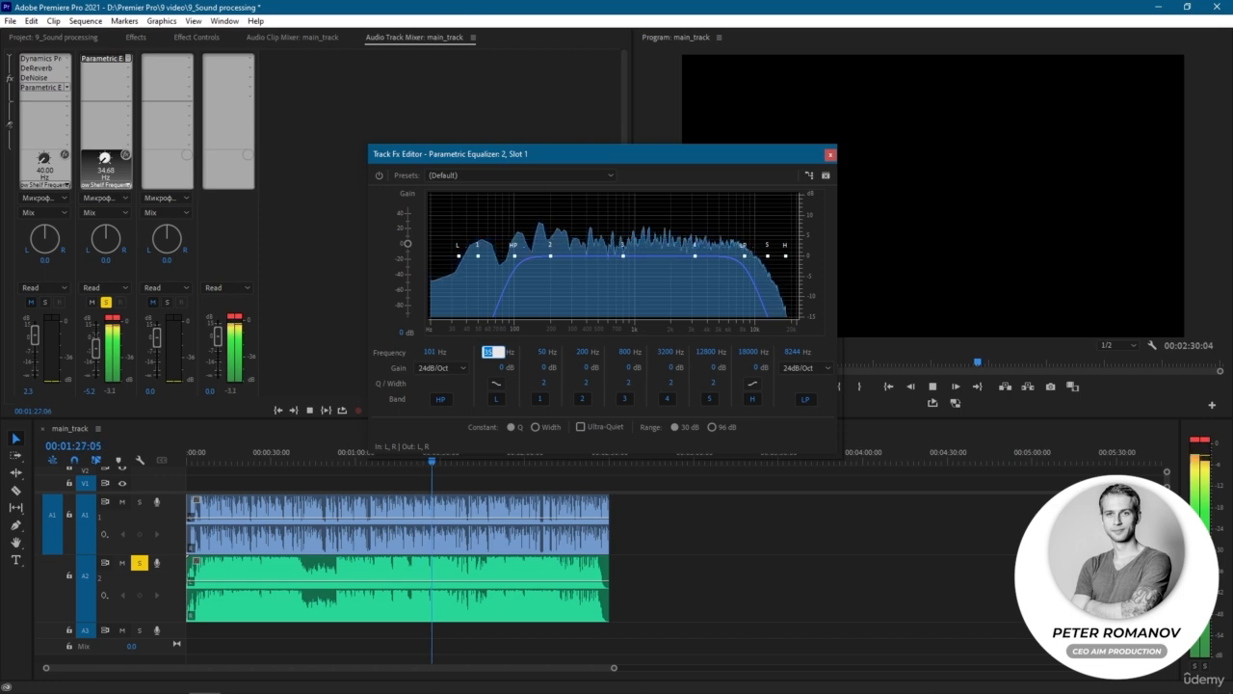
pyautogui.write('40')
pyautogui.press('Return')
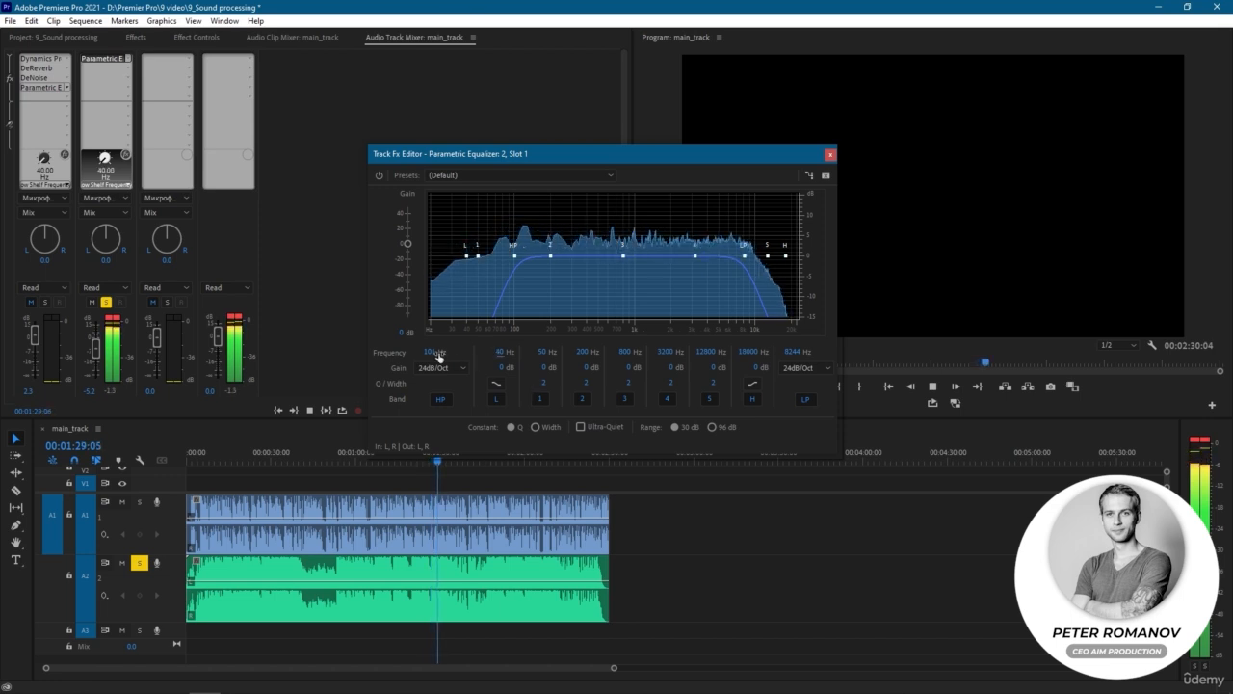
# Fine-tune the music equalizer's high-pass frequency to 102 Hz and low-pass frequency to 8930 Hz during playback, then stop playback.
pyautogui.moveTo(430, 353)
pyautogui.mouseDown()
pyautogui.moveTo(412, 361)
pyautogui.moveTo(443, 365)
pyautogui.mouseUp()
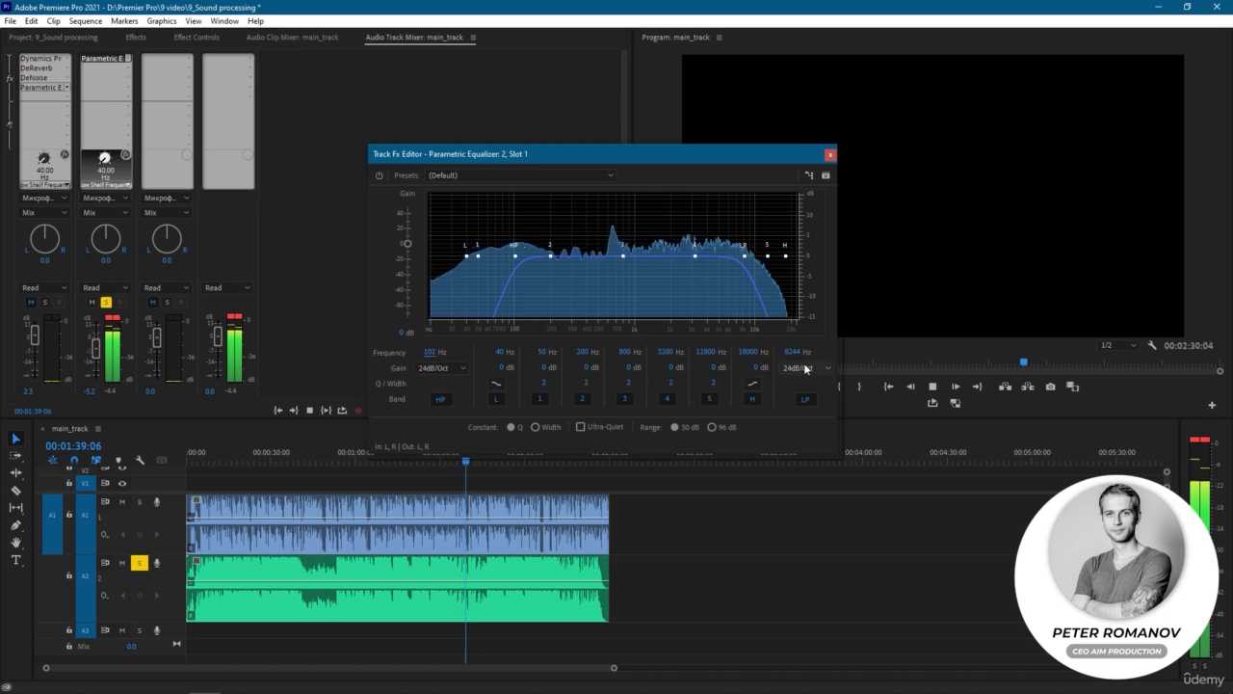
pyautogui.moveTo(798, 353)
pyautogui.mouseDown()
pyautogui.moveTo(831, 358)
pyautogui.moveTo(785, 367)
pyautogui.moveTo(802, 361)
pyautogui.mouseUp()
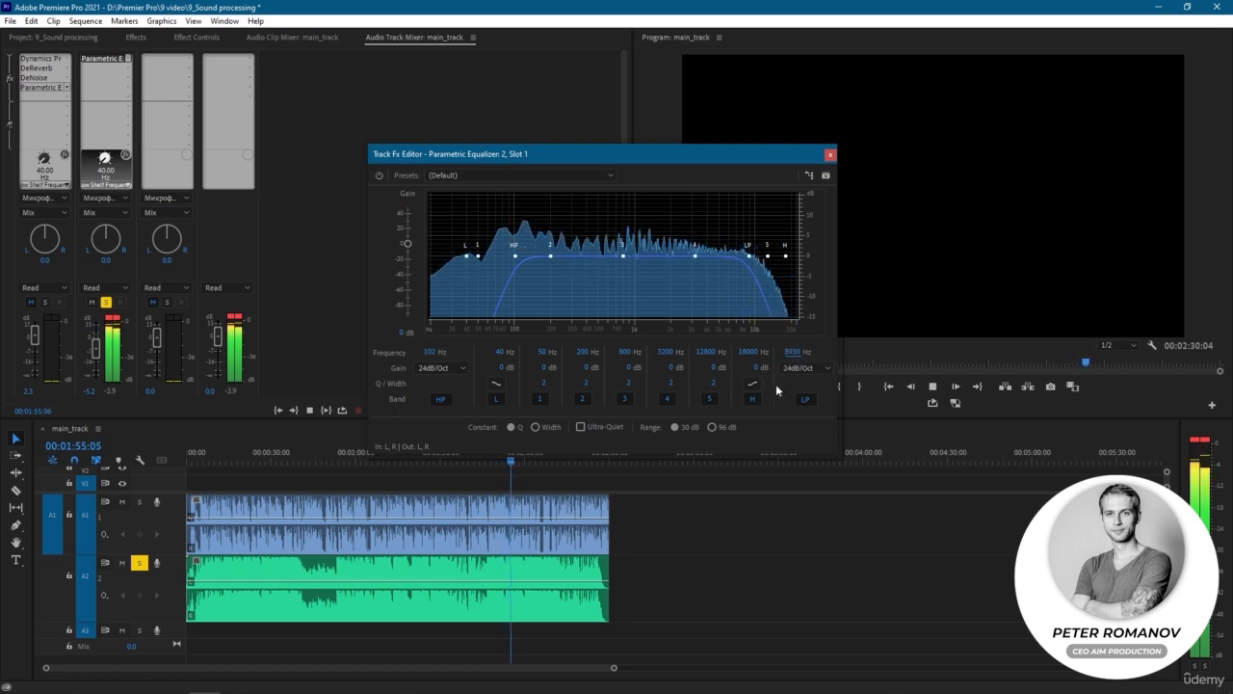
pyautogui.click(932, 386)
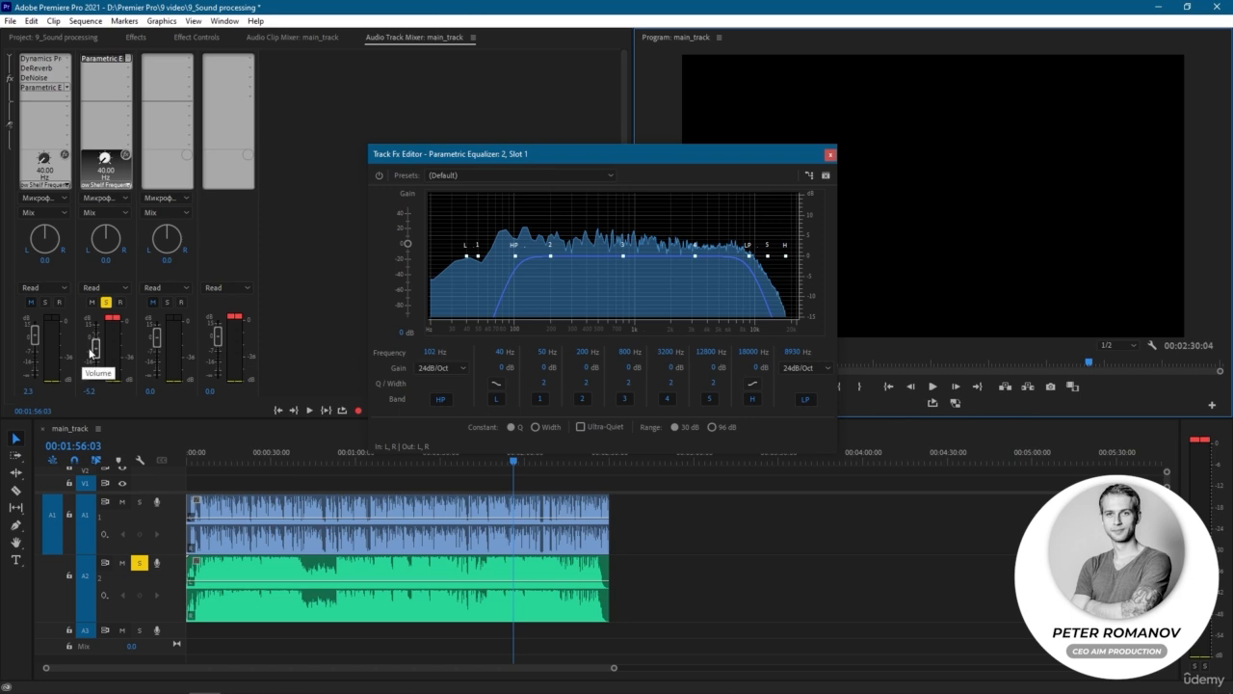
# Lower the volume of music track A2 to -26.1 dB in the track mixer.
pyautogui.click(88, 390)
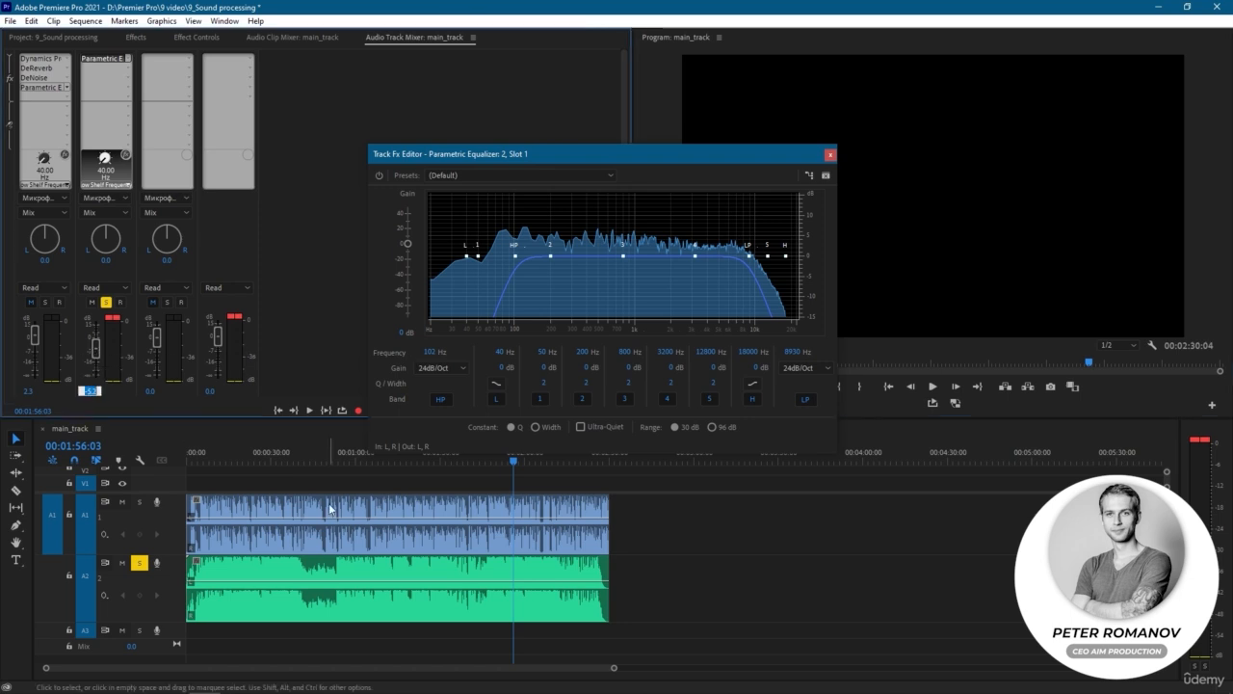
pyautogui.moveTo(95, 347); pyautogui.dragTo(98, 371)
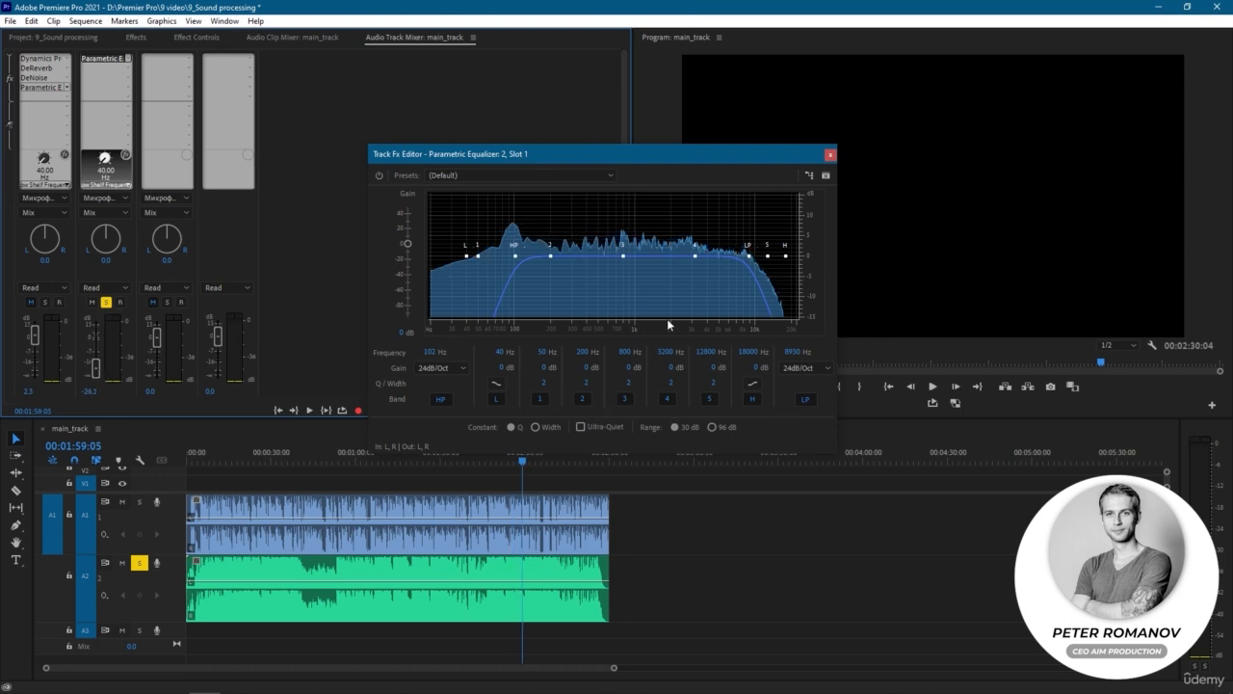
# Unsolo music track A2 and play the voice and music together from near the start of the sequence.
pyautogui.click(140, 563)
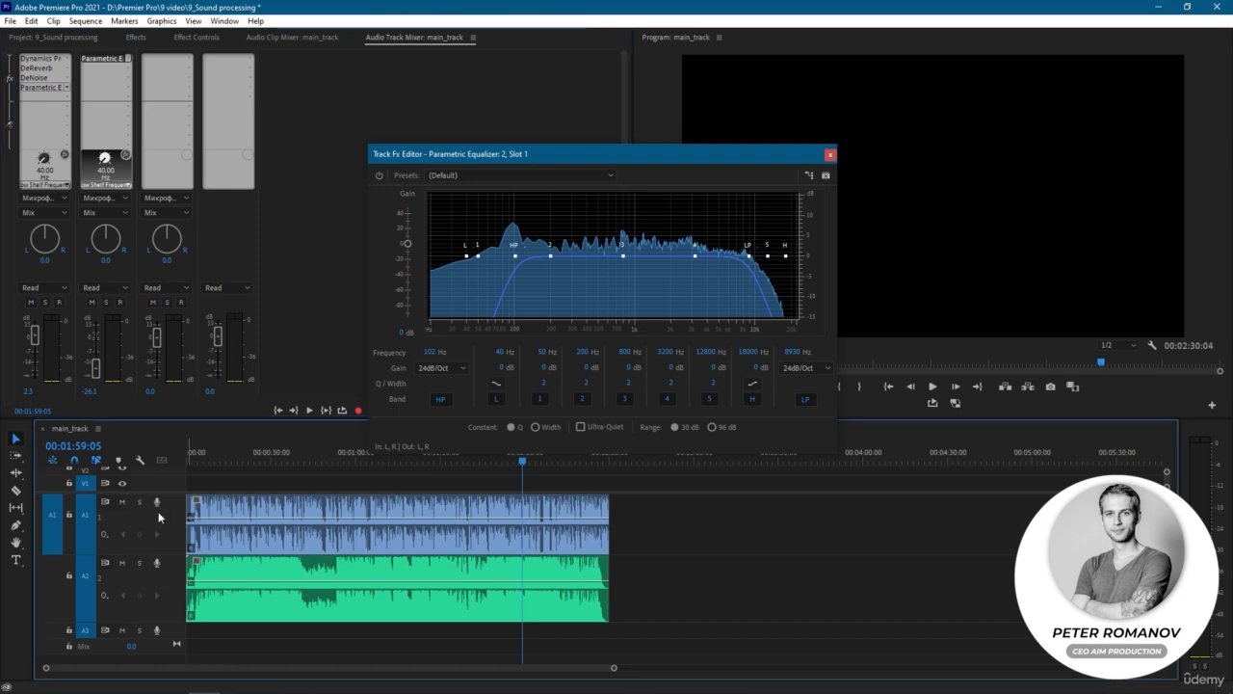
pyautogui.click(211, 461)
pyautogui.click(935, 386)
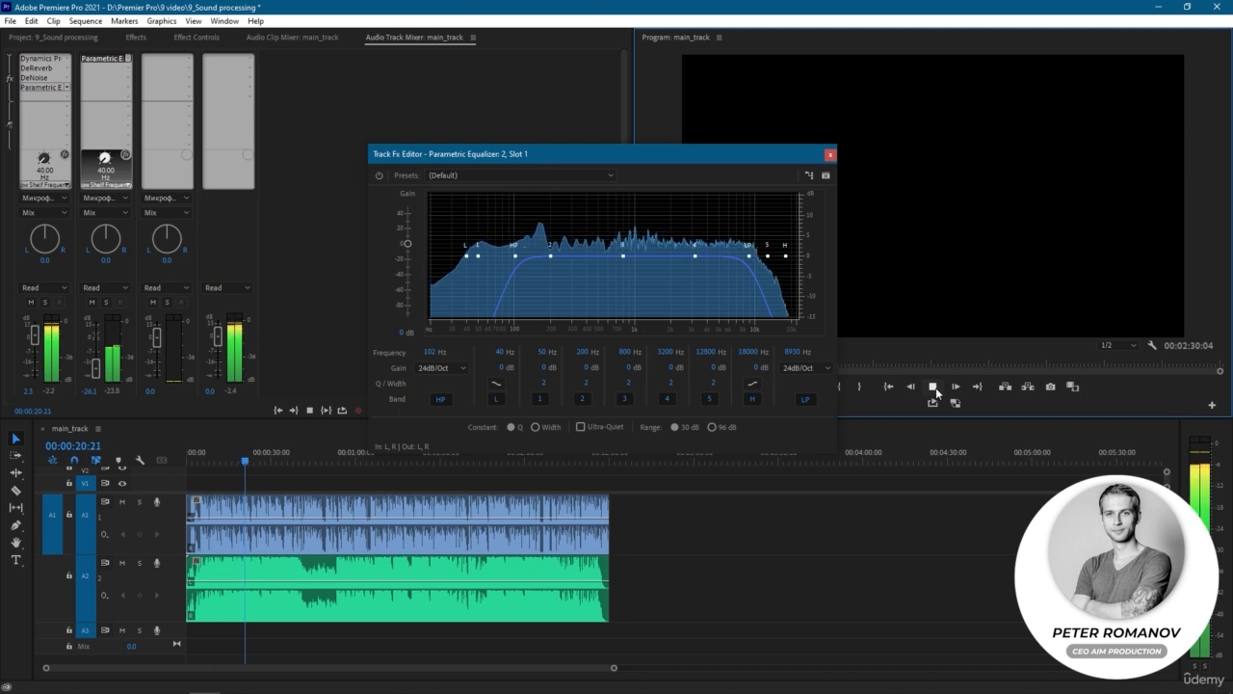
pyautogui.click(933, 387)
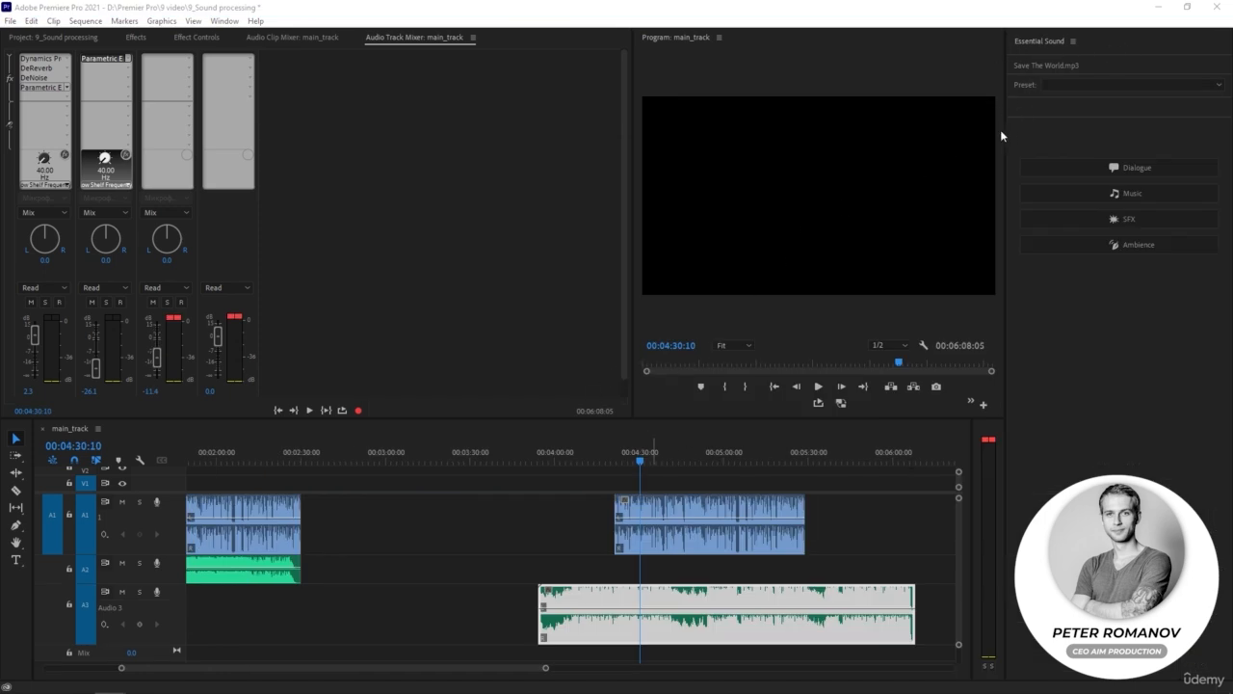
# Widen the Essential Sound area, tag the Save The World.mp3 clip on track A3 as Music and enable Ducking for it.
pyautogui.moveTo(1001, 131); pyautogui.dragTo(955, 131)
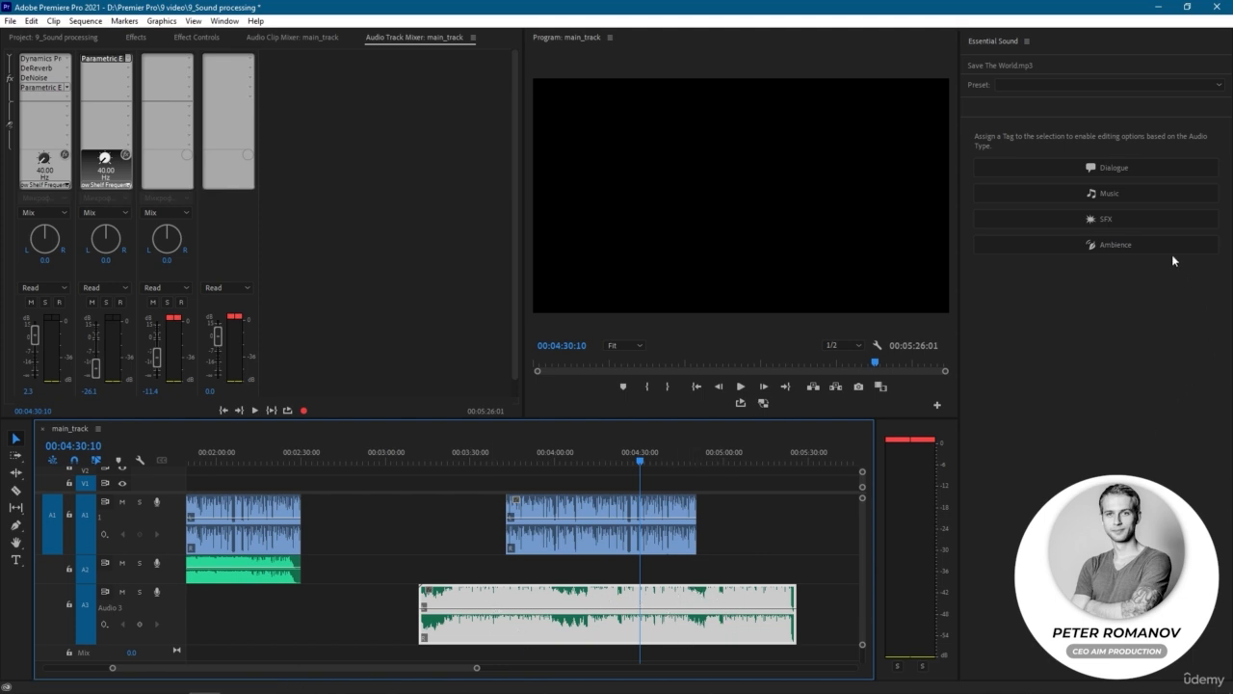
pyautogui.click(1096, 193)
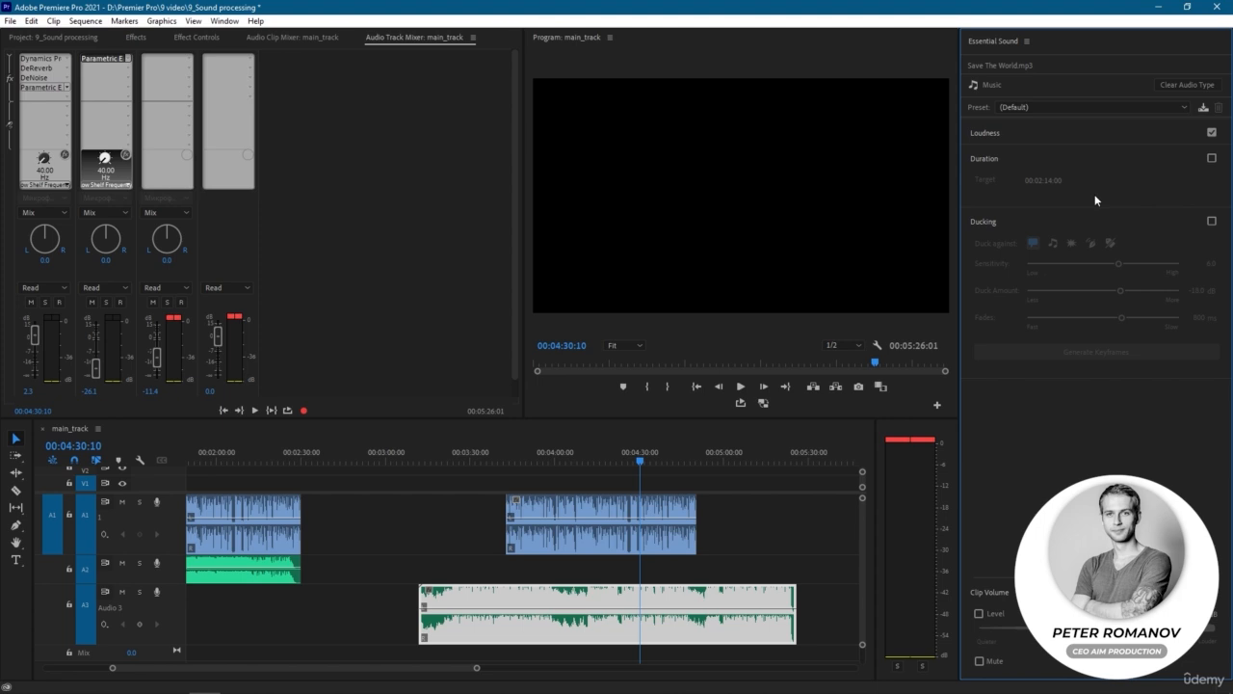
pyautogui.click(1213, 220)
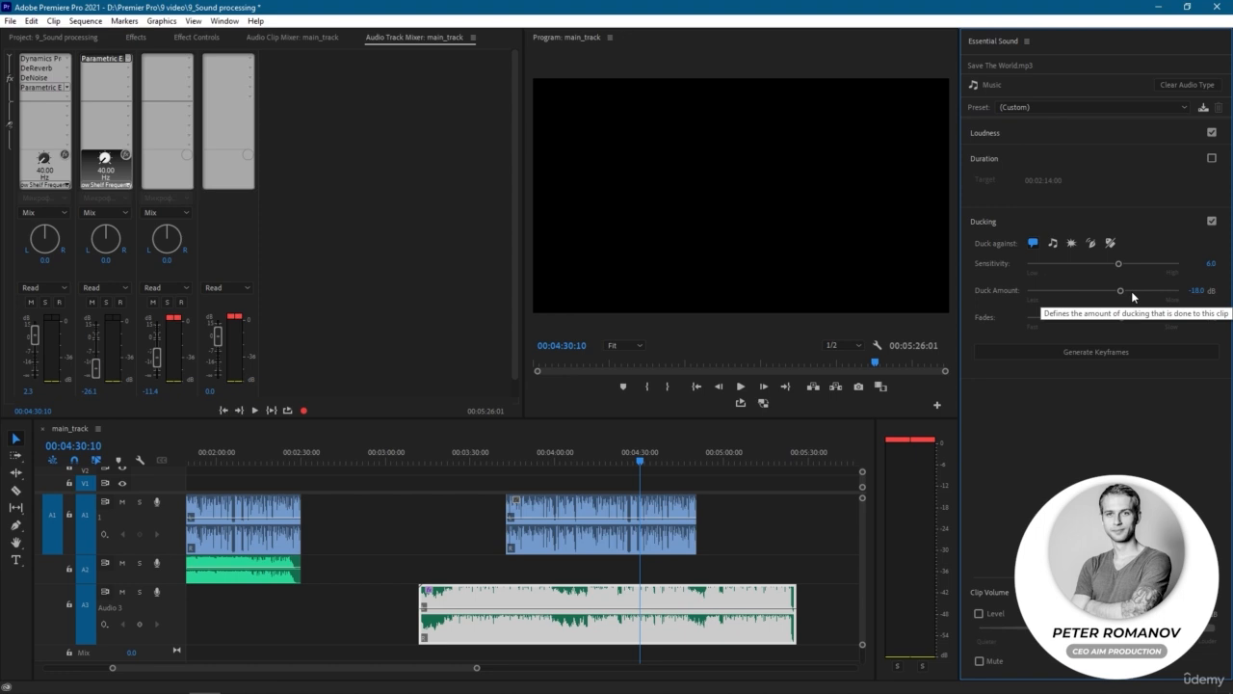
# Set the music clip's duck amount to -27.7 dB and try to generate its ducking keyframes.
pyautogui.moveTo(1119, 291); pyautogui.dragTo(1145, 295)
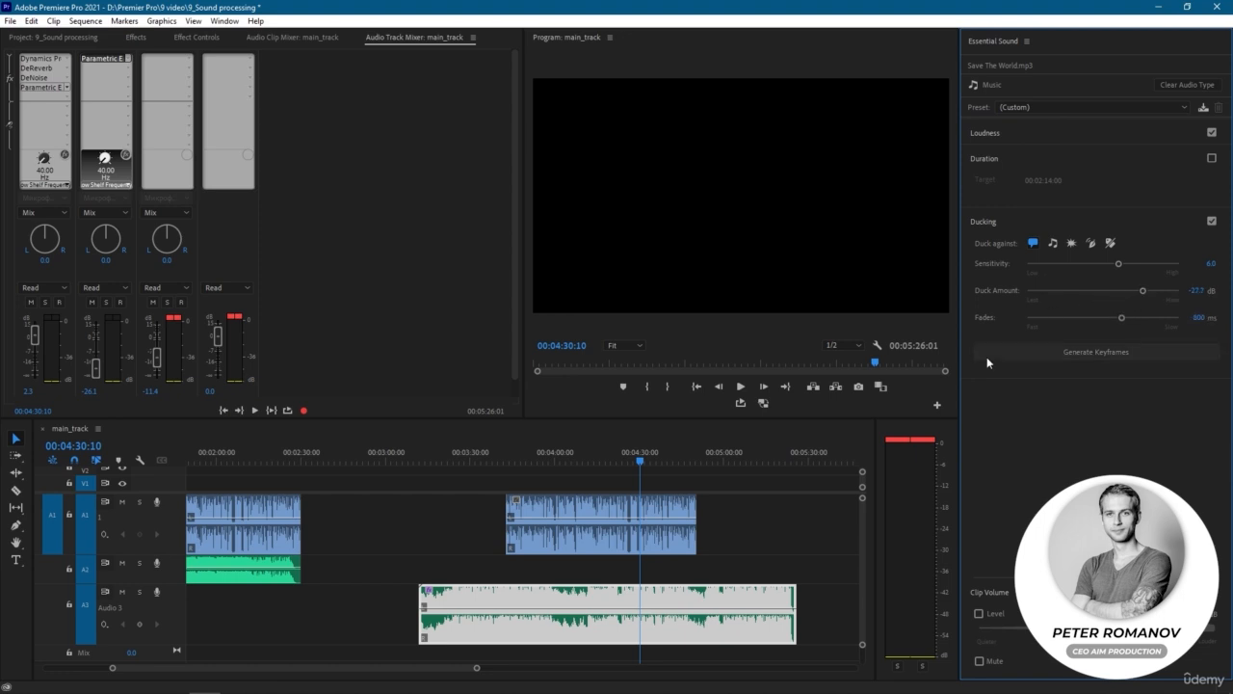
pyautogui.click(1093, 351)
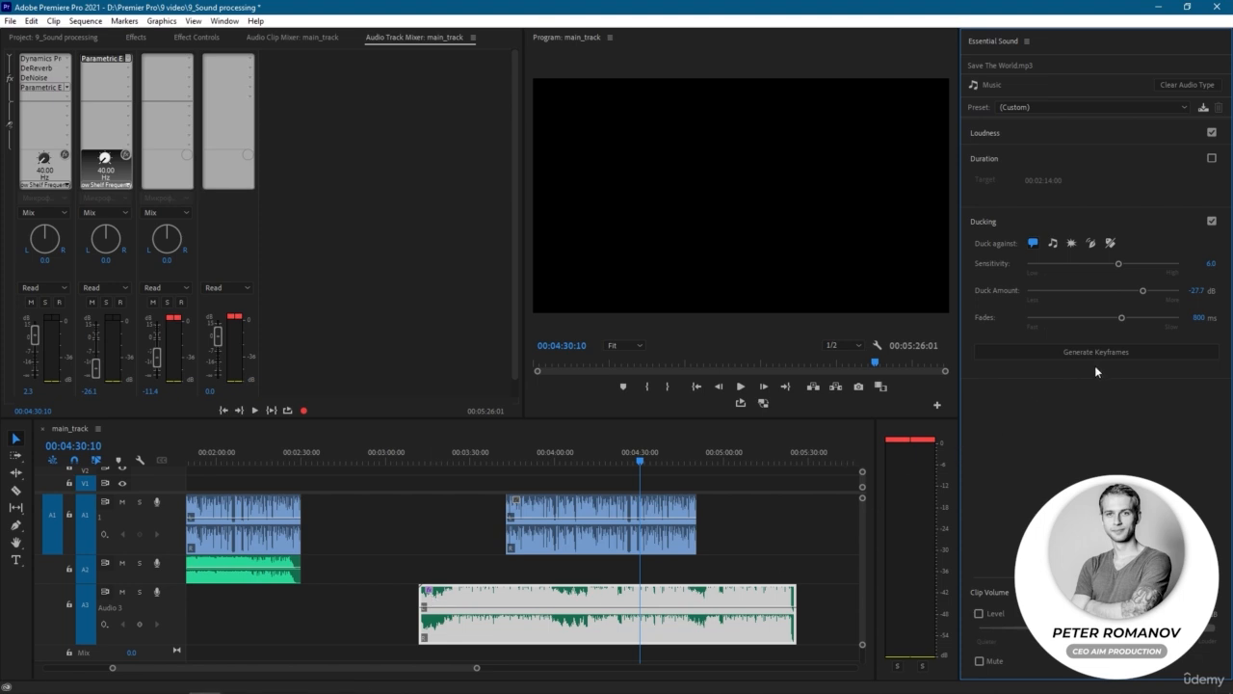
# Tag the voice clip Sound2.mp4 above the A3 music as Dialogue and generate the ducking keyframes for Save The World.mp3.
pyautogui.click(679, 548)
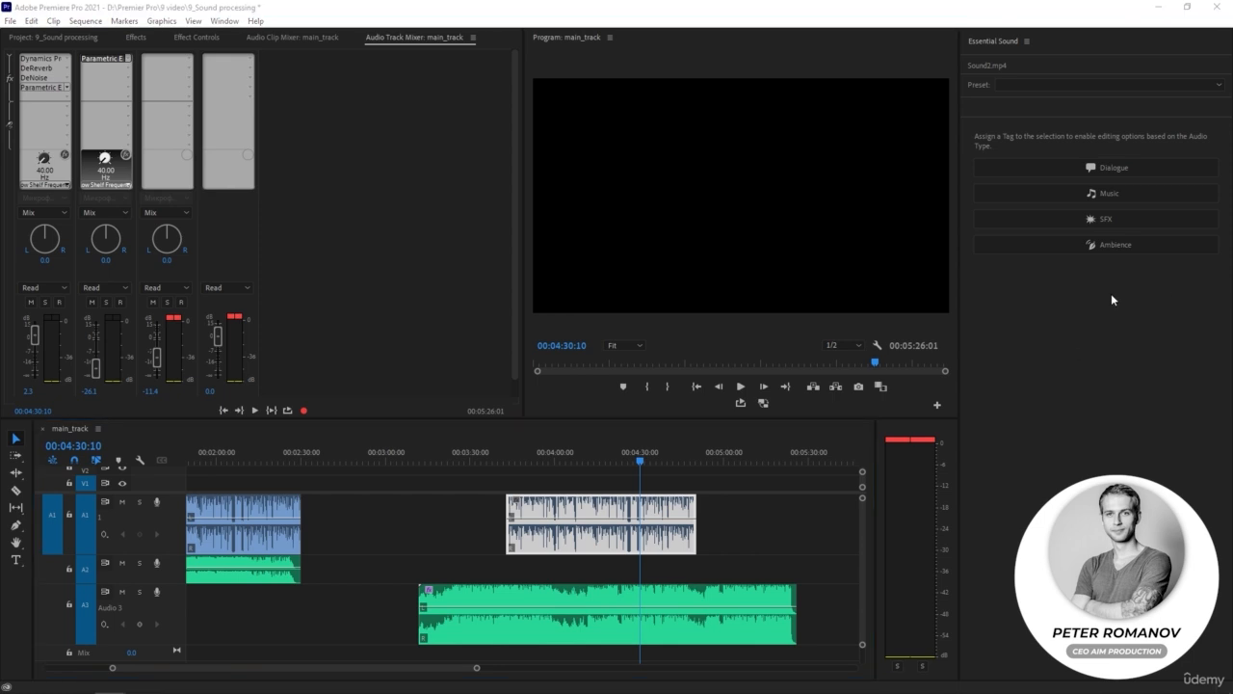
pyautogui.click(1108, 171)
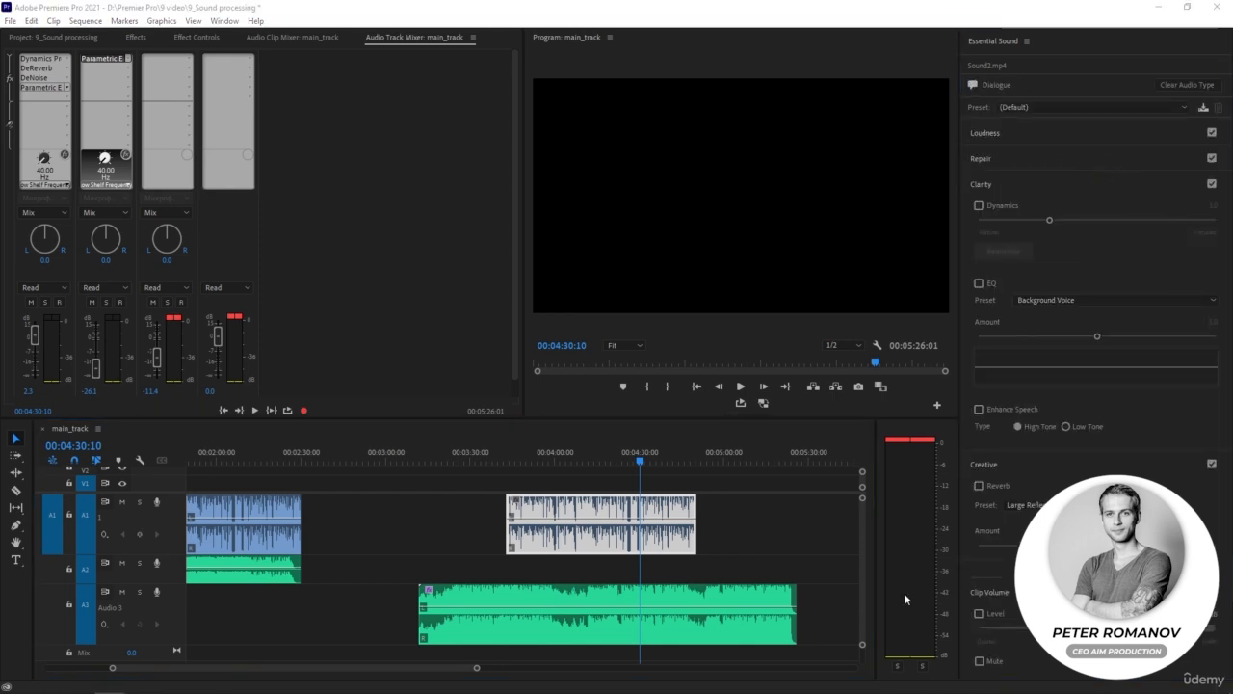
pyautogui.click(658, 596)
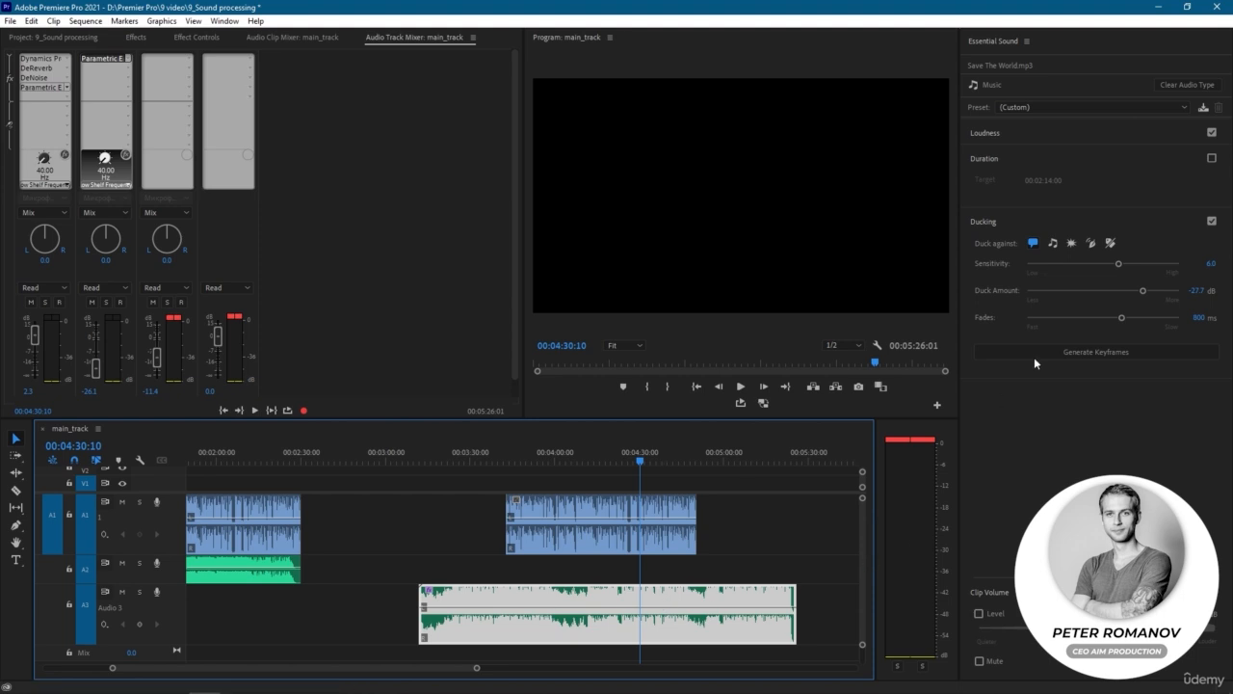
pyautogui.click(1098, 354)
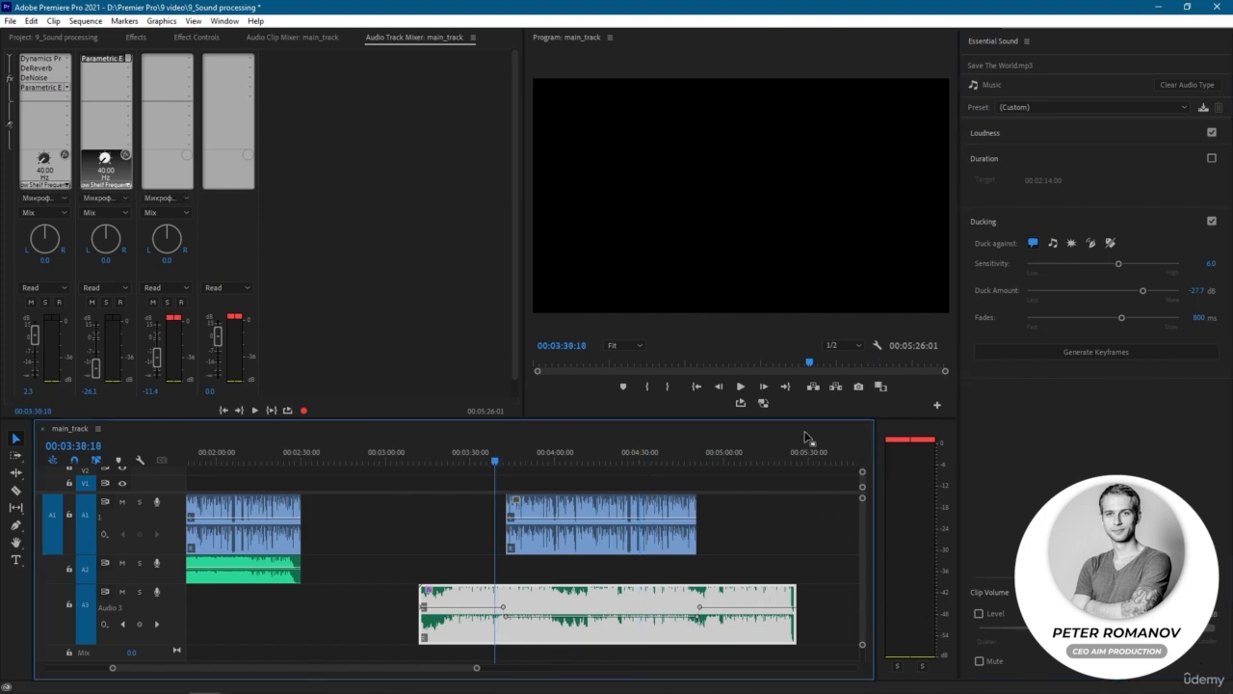
# Play the sequence where the voice clip begins and again near its end to check the music ducking.
pyautogui.click(741, 386)
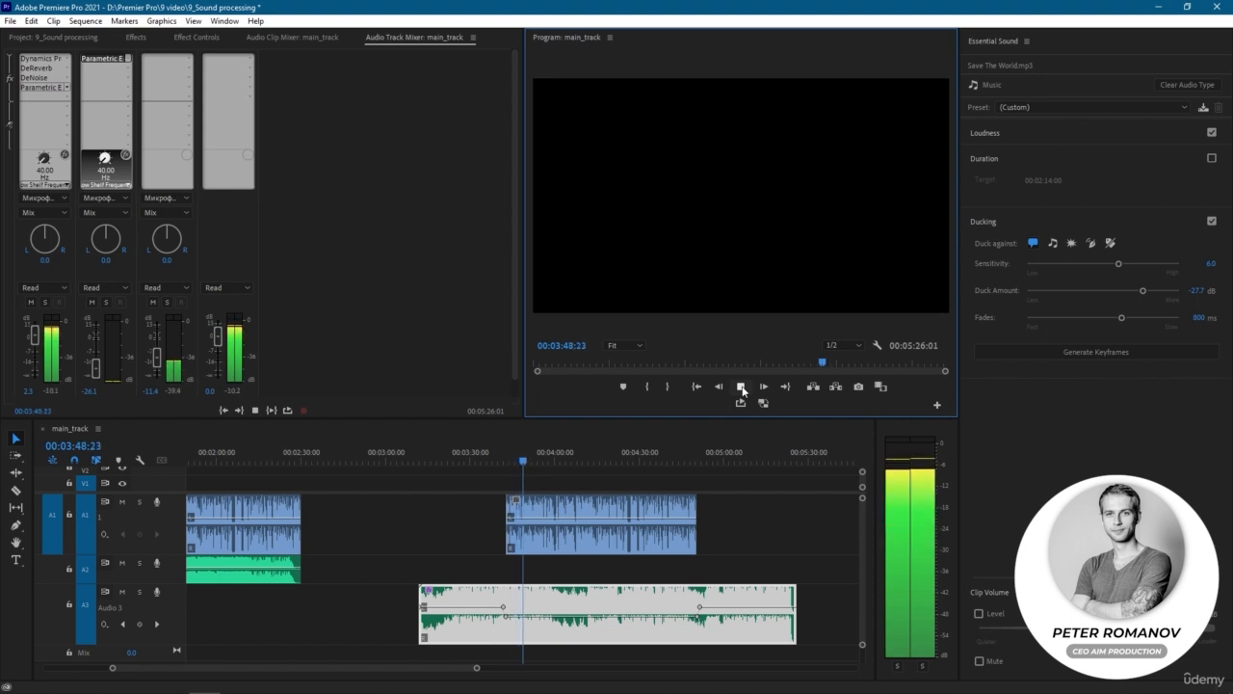
pyautogui.click(687, 460)
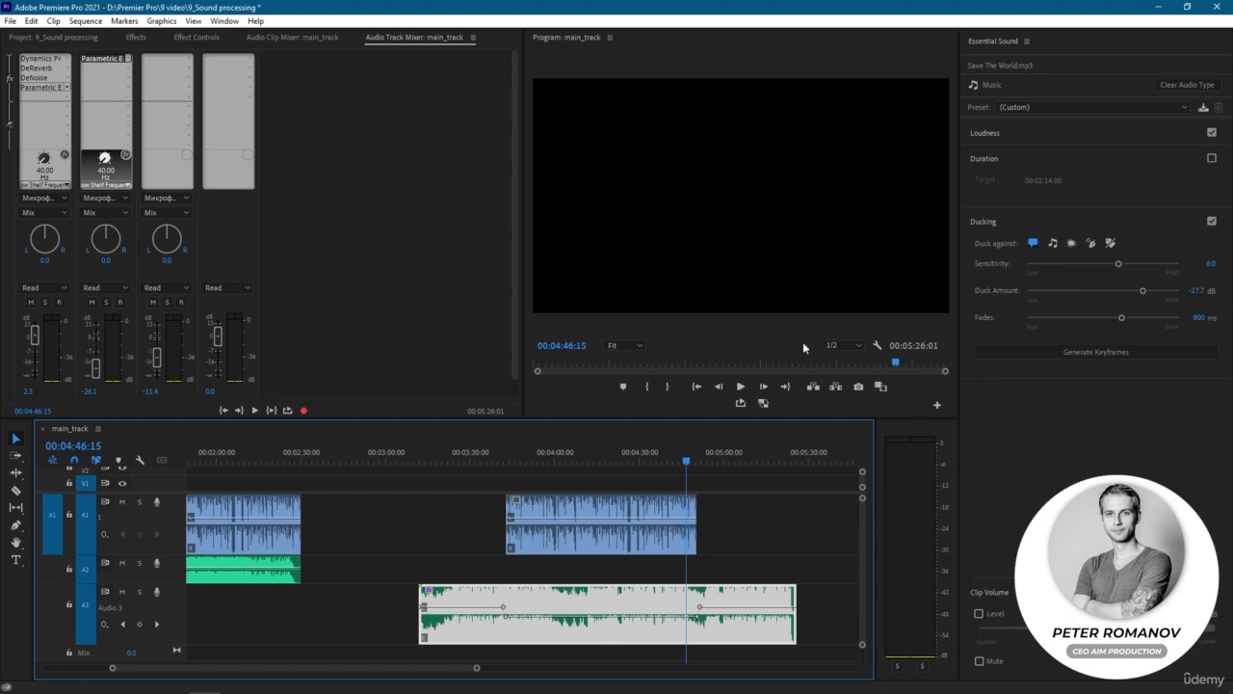
pyautogui.click(742, 386)
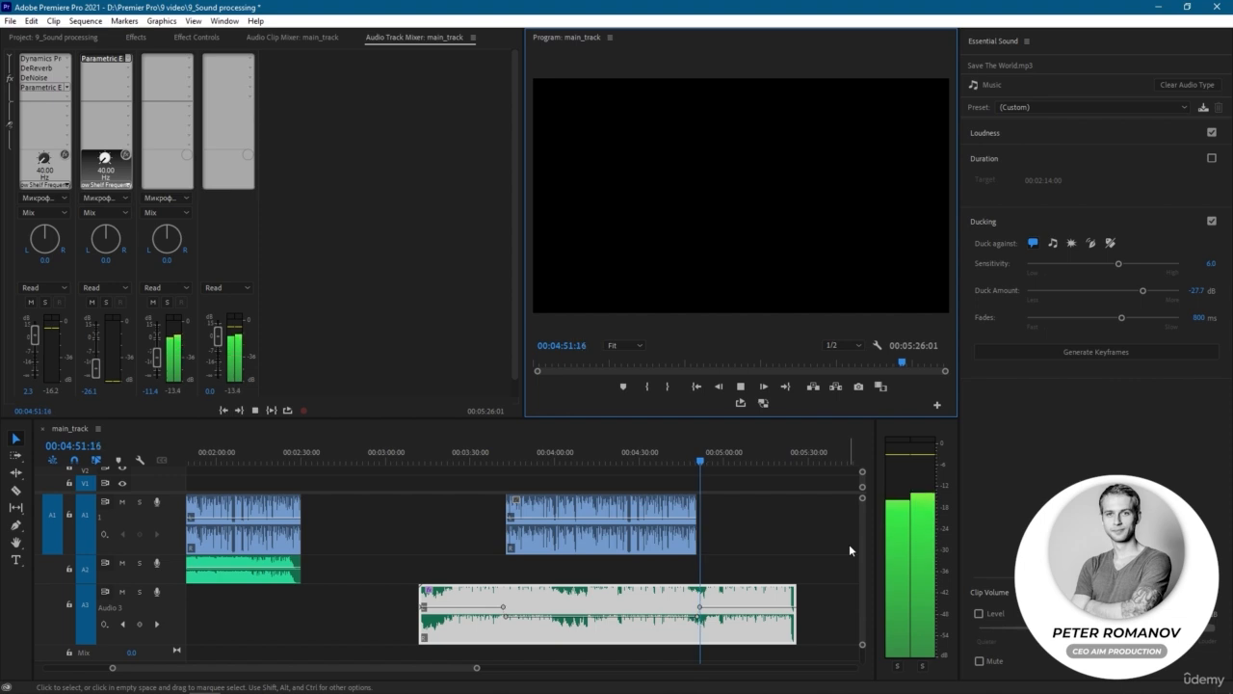
pyautogui.click(741, 386)
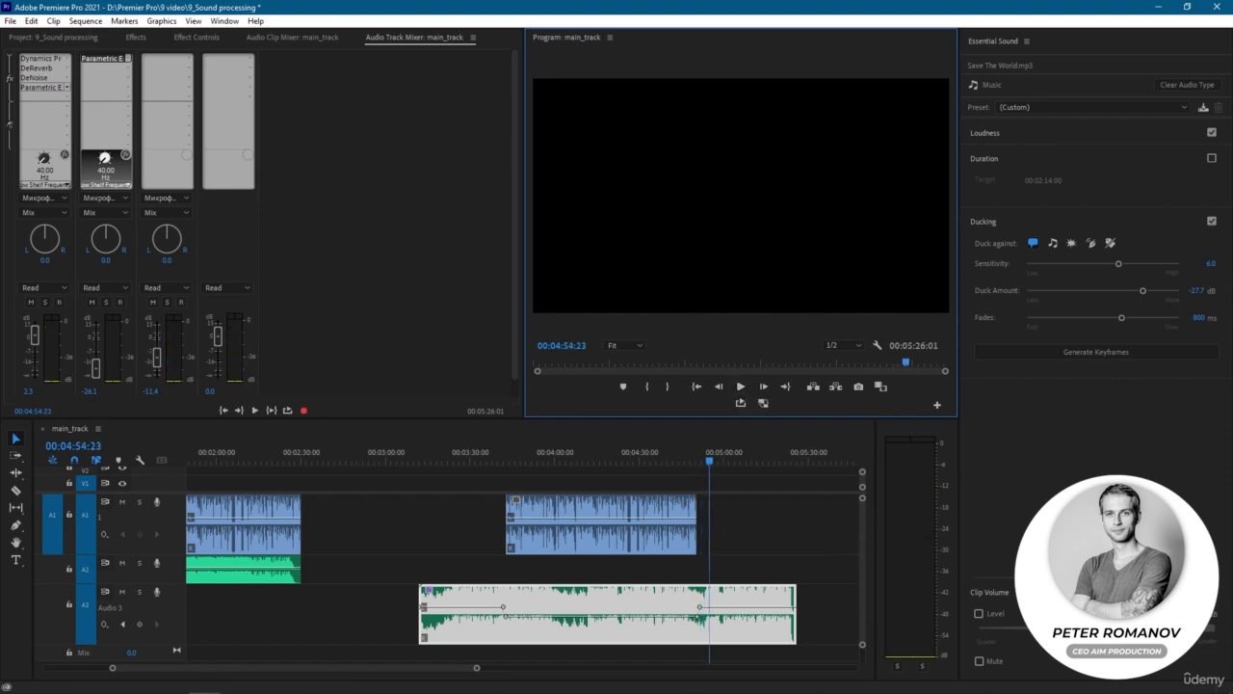
pyautogui.hotkey('alt', 'Tab')
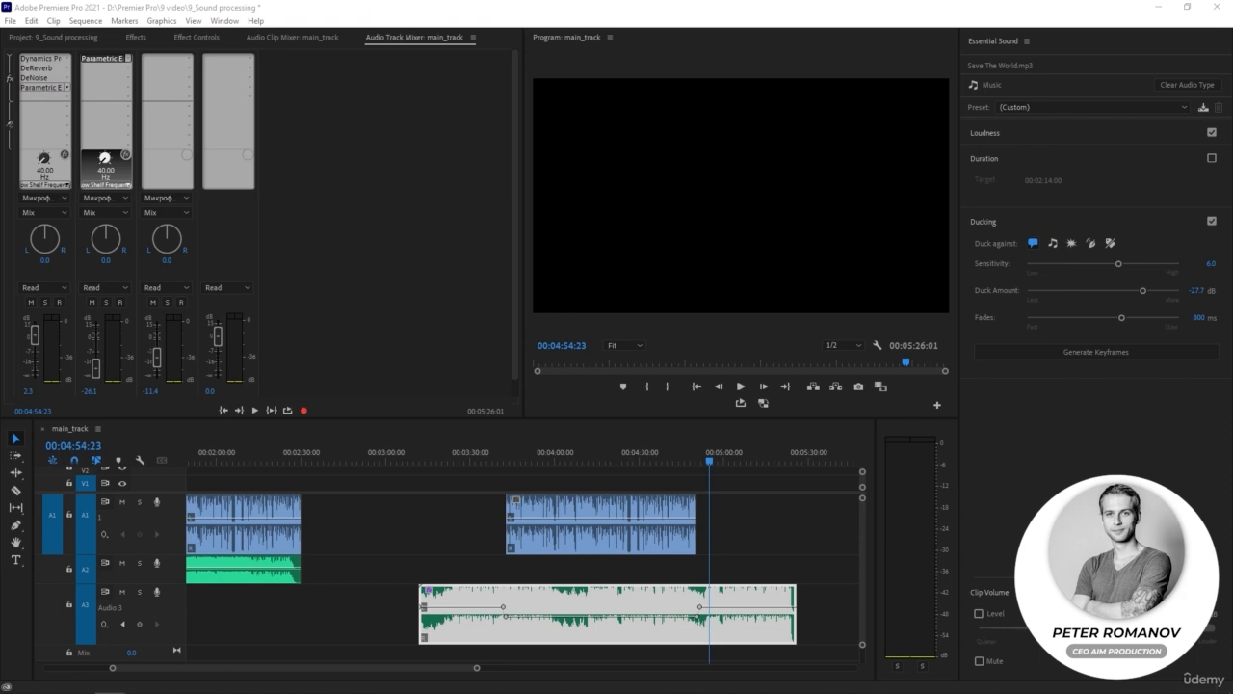